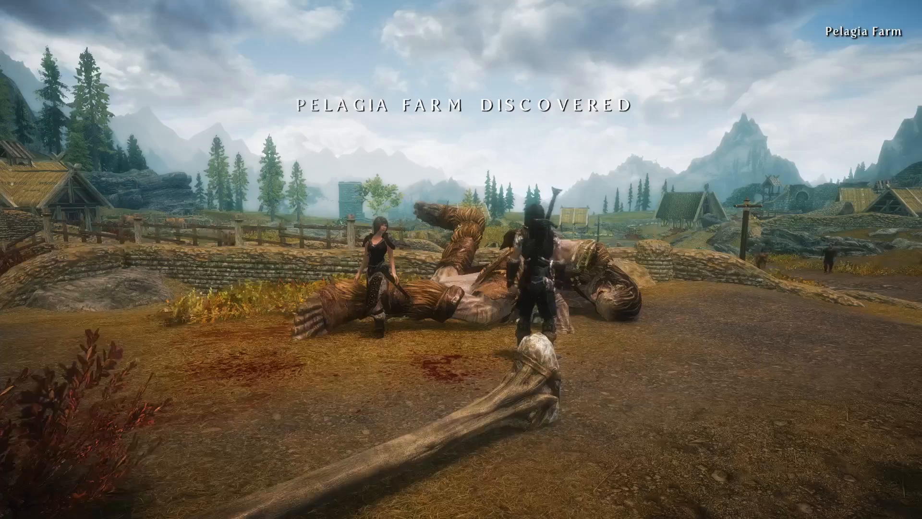
key(w)
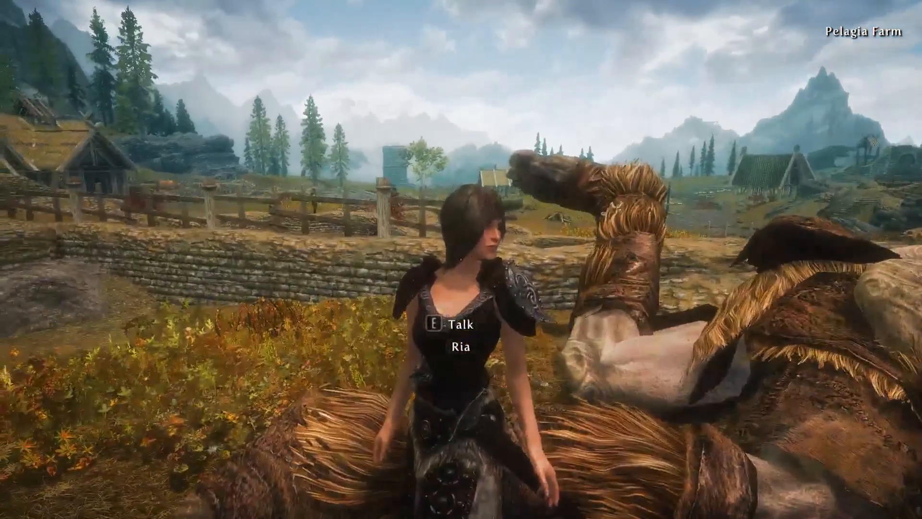
key(s)
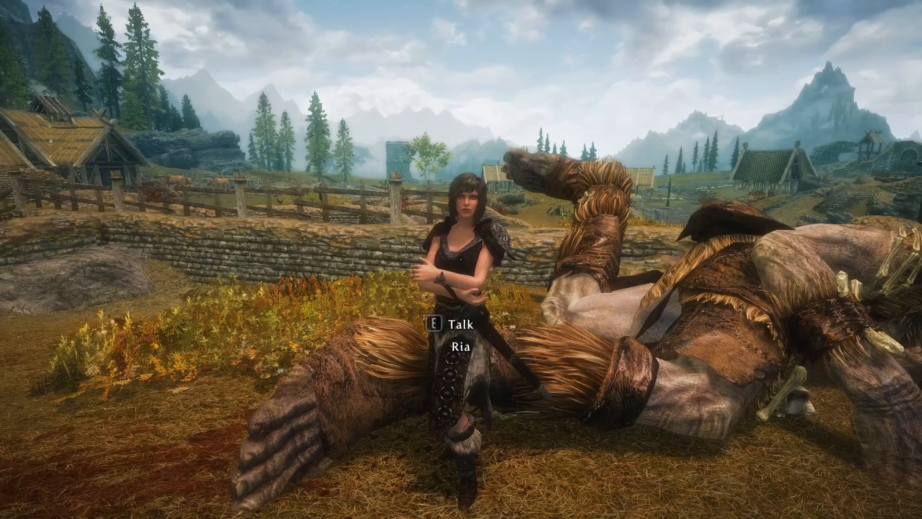
key(a)
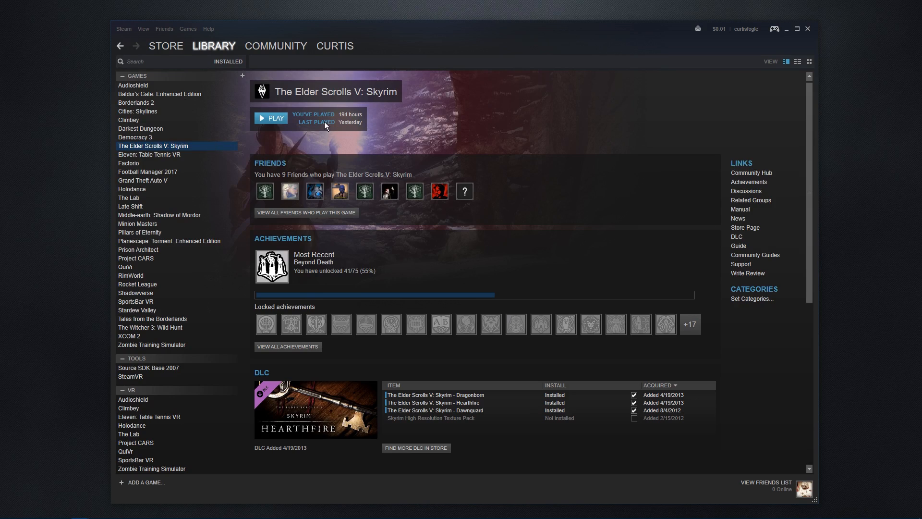
Step: Uninstall The Elder Scrolls V: Skyrim from the library and confirm deleting its game files
right_click(162, 146)
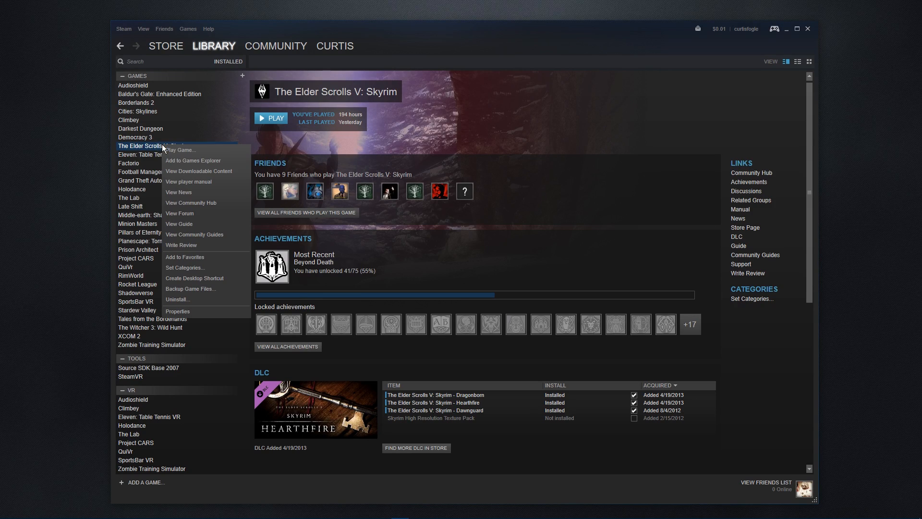
click(188, 298)
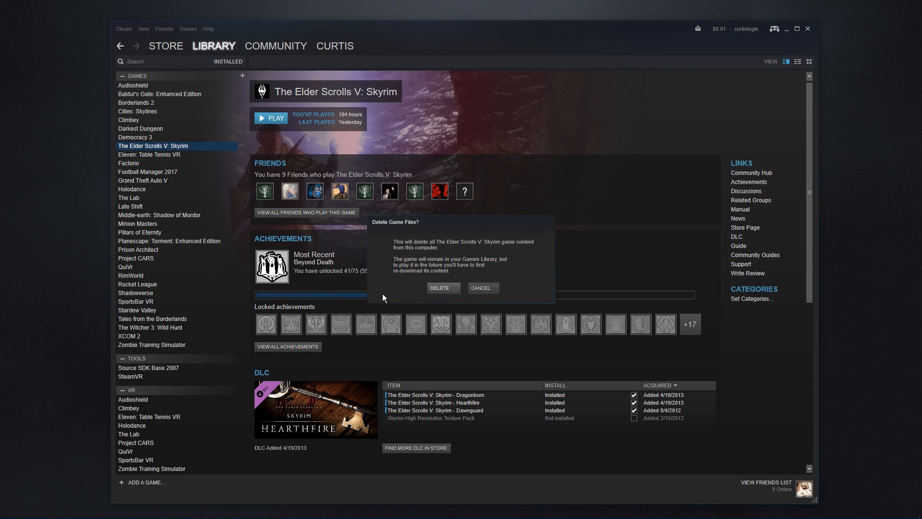
click(440, 288)
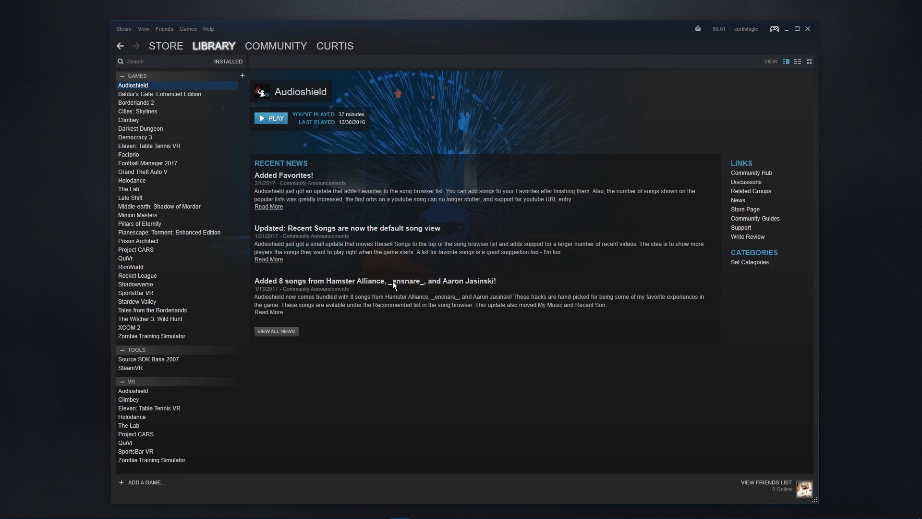
Step: Switch to File Explorer and open the Skyrim folder in Program Files (x86)\Steam\steamapps\common on the C: drive
mouse_move(236, 517)
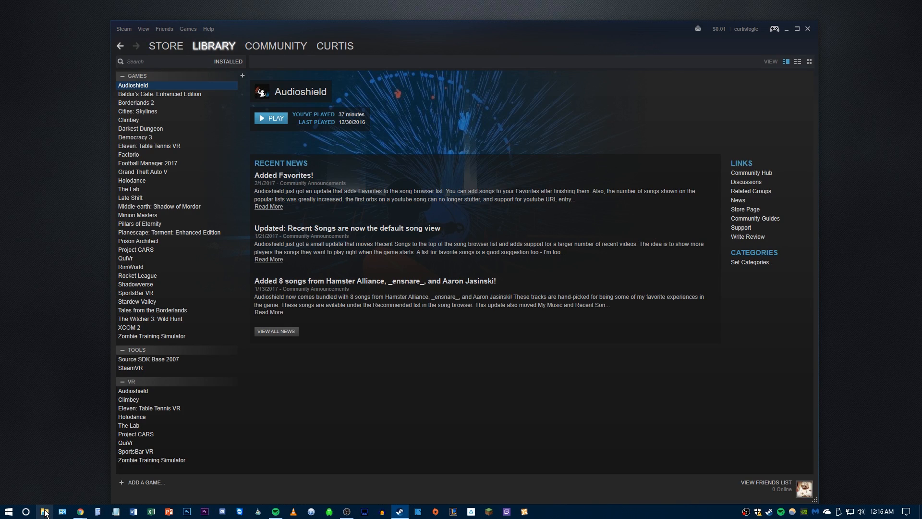
click(44, 513)
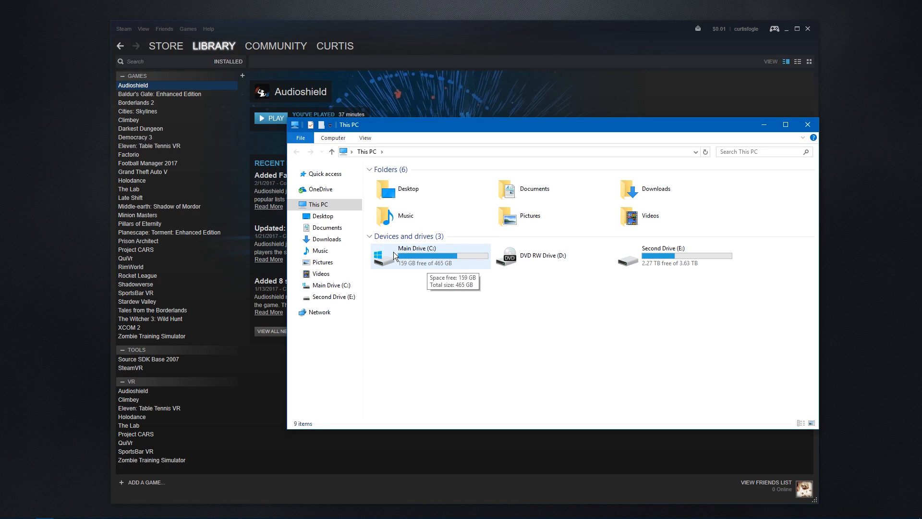
double_click(411, 262)
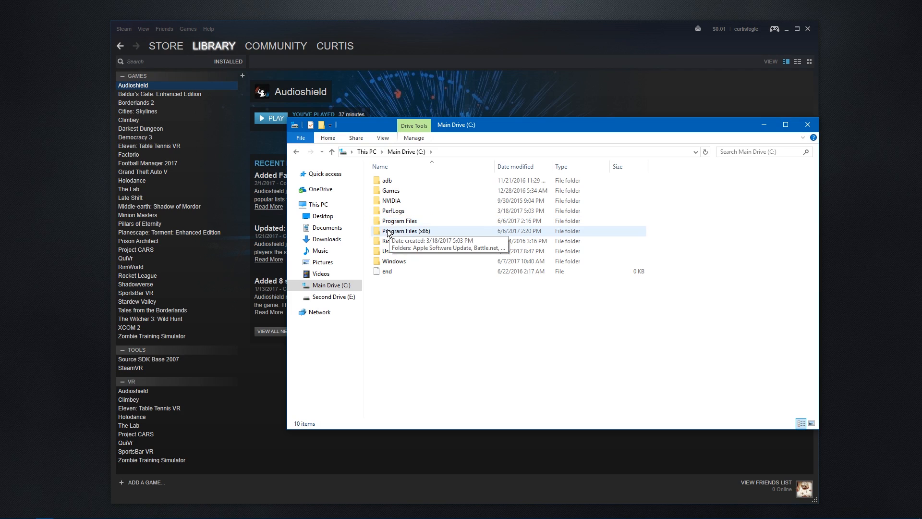
double_click(416, 231)
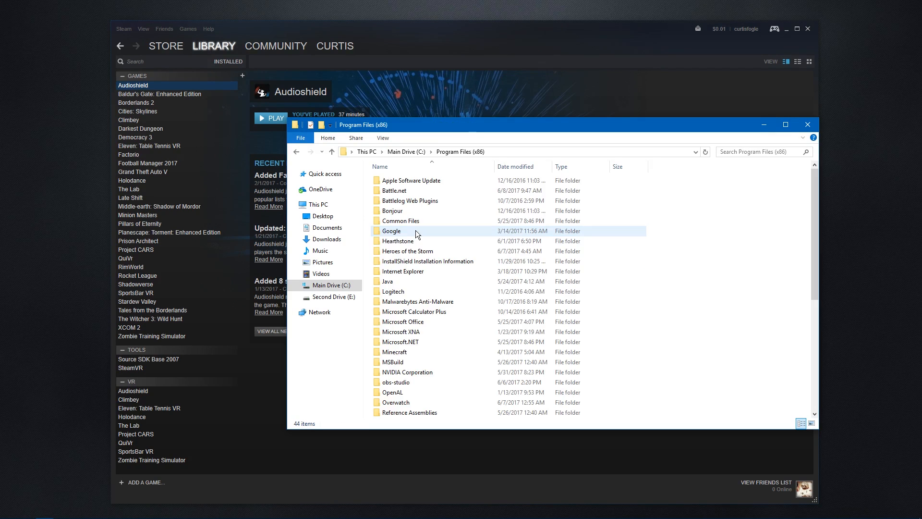
scroll(451, 232, down, 3)
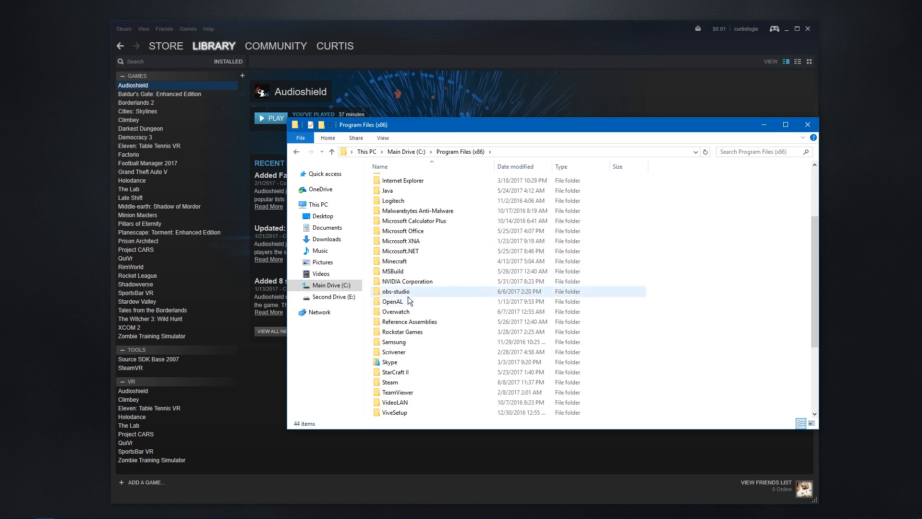
scroll(445, 271, down, 1)
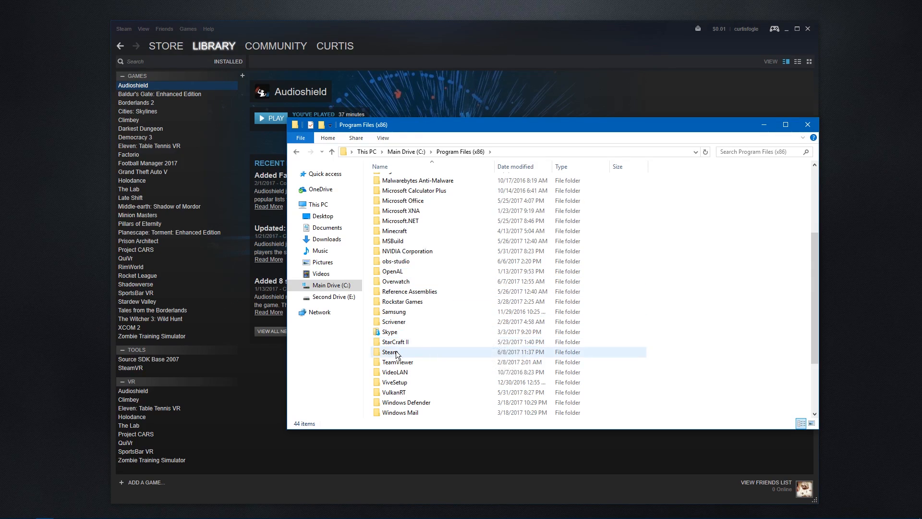
double_click(395, 353)
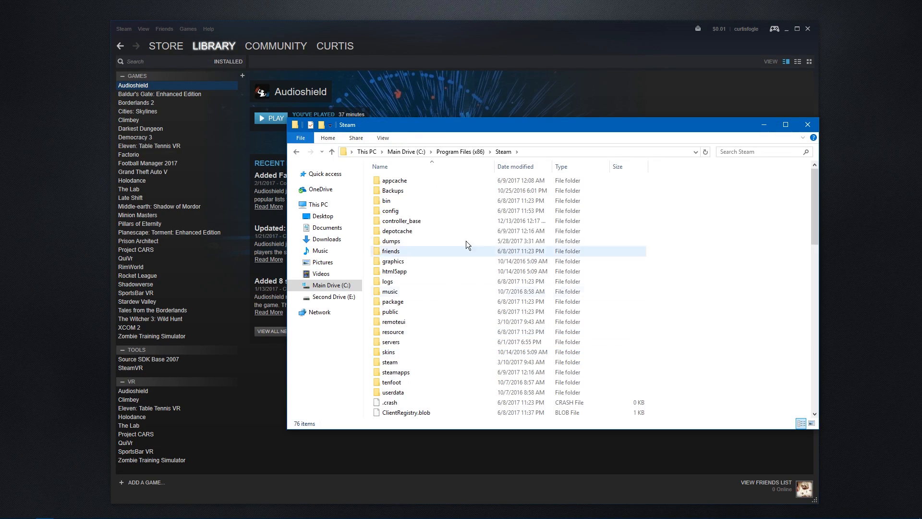
double_click(407, 373)
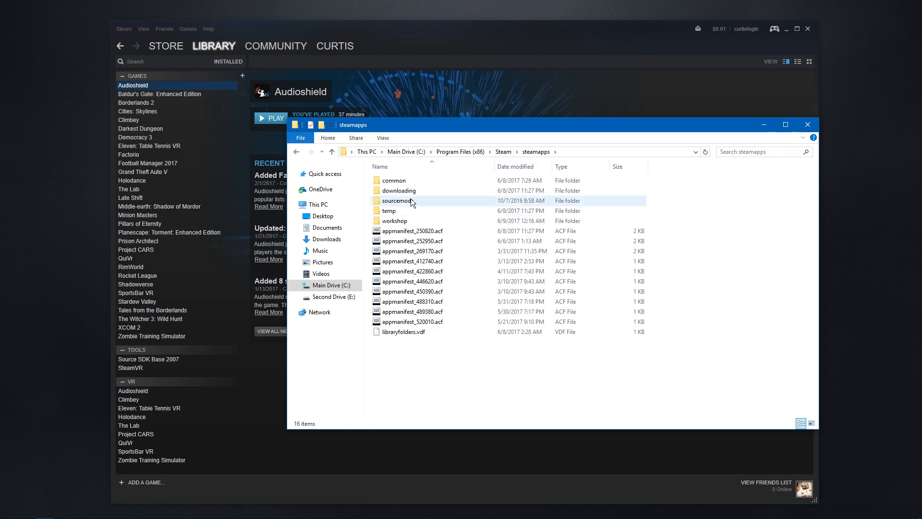
double_click(405, 181)
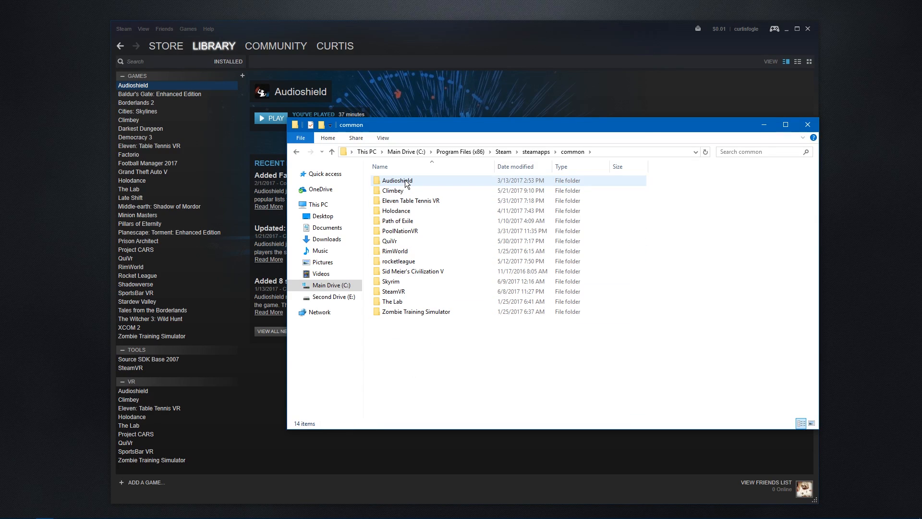
double_click(401, 284)
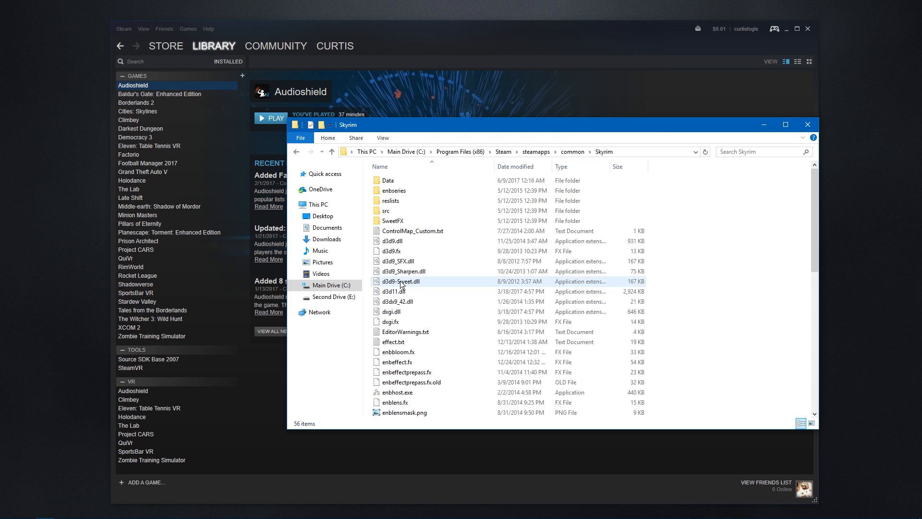
Step: Look through the leftover Skyrim files, and delete the whole Skyrim folder from steamapps\common
scroll(449, 242, down, 2)
scroll(451, 244, down, 4)
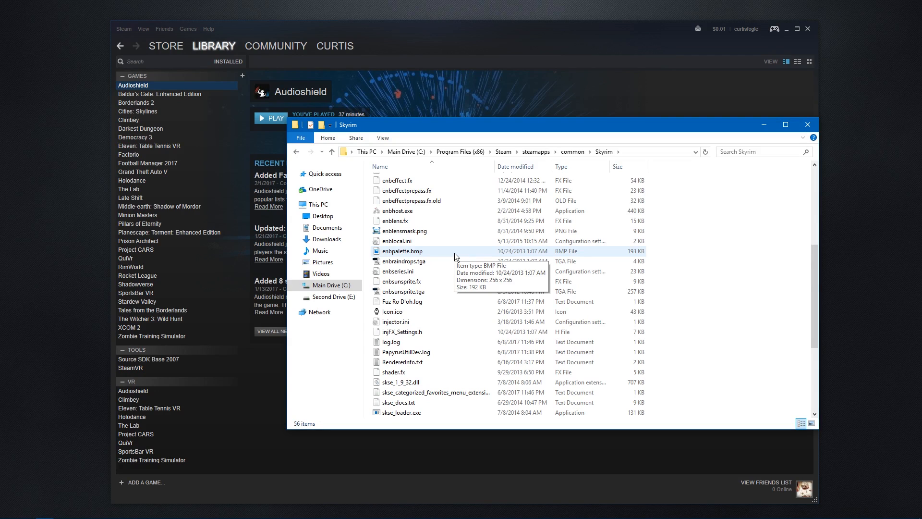
scroll(474, 279, up, 4)
scroll(472, 282, up, 2)
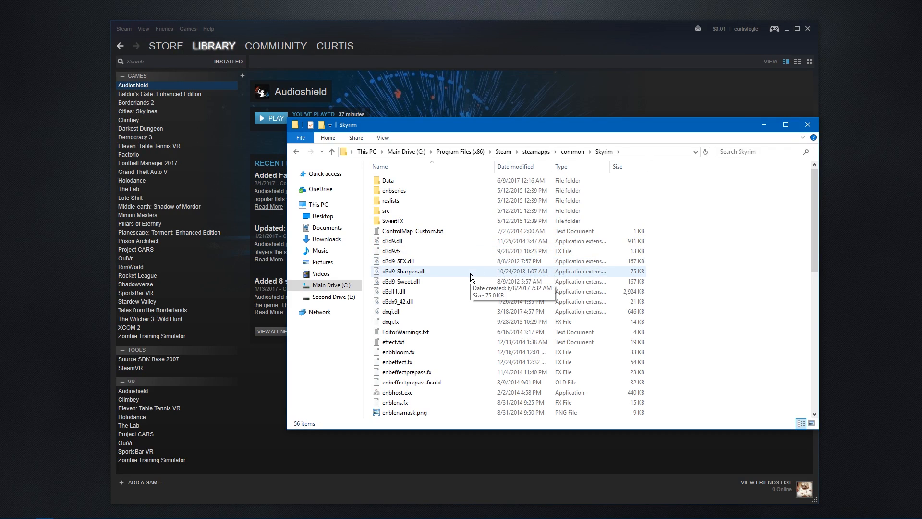
key(alt+Up)
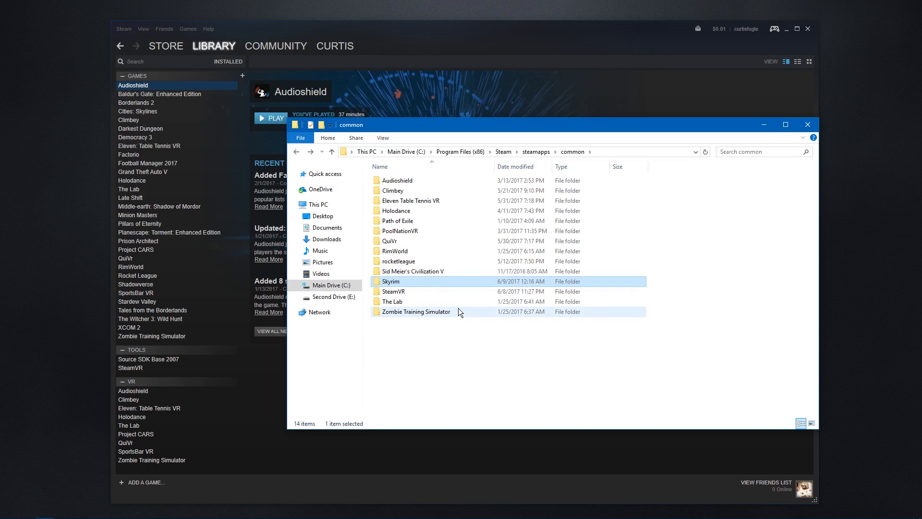
key(Delete)
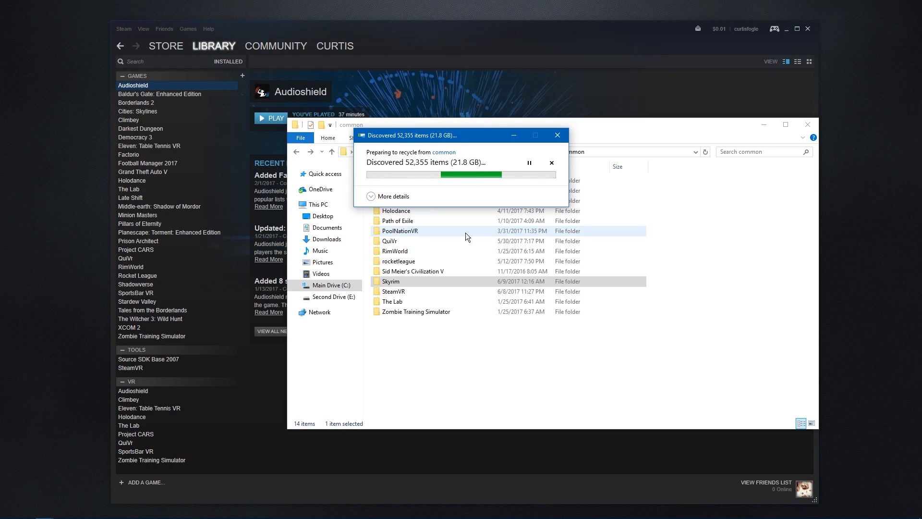
click(372, 197)
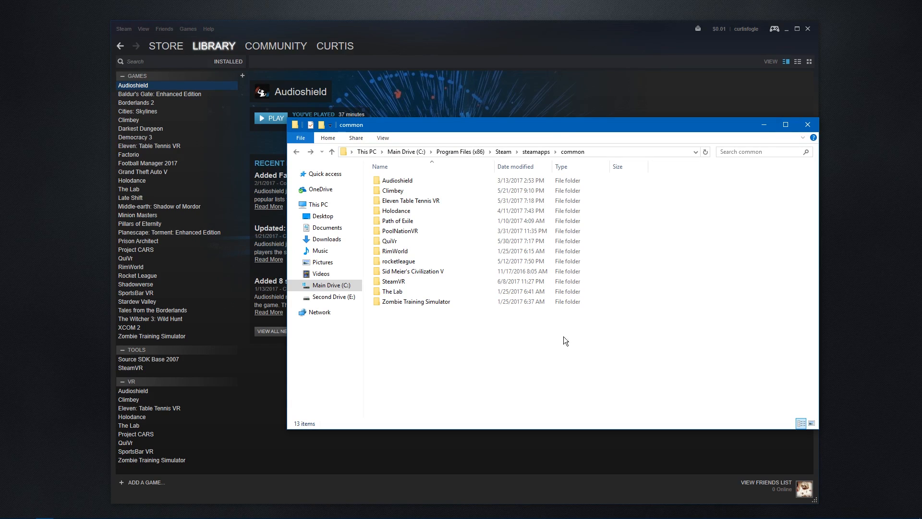
Step: Open the Saves folder in Documents\My Games\Skyrim to check the existing save files
click(330, 231)
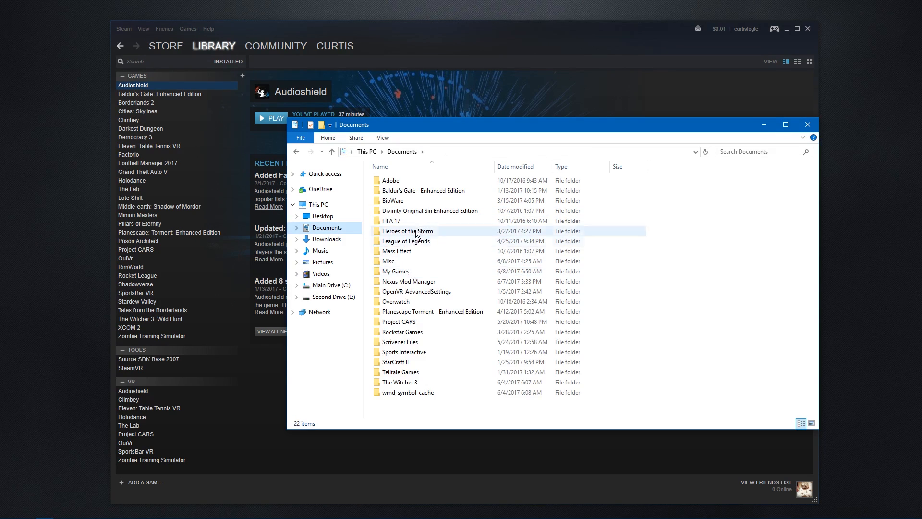
double_click(400, 272)
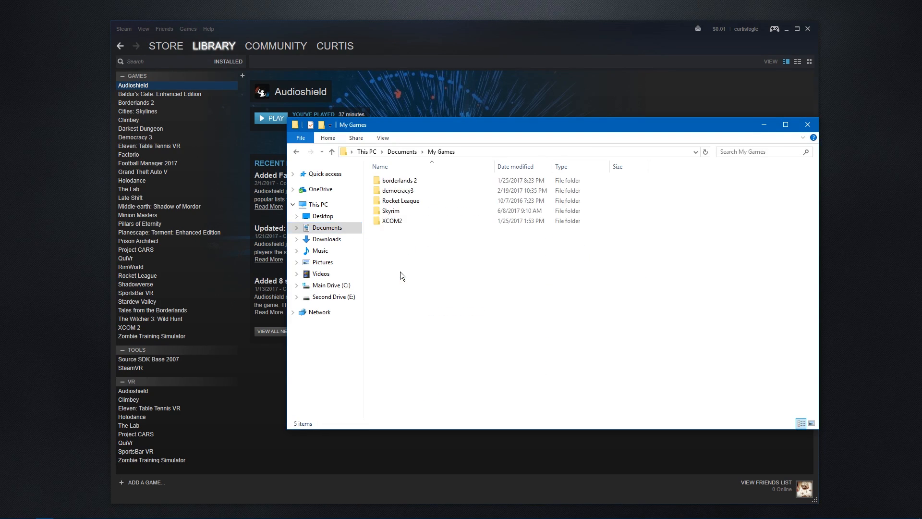
double_click(403, 215)
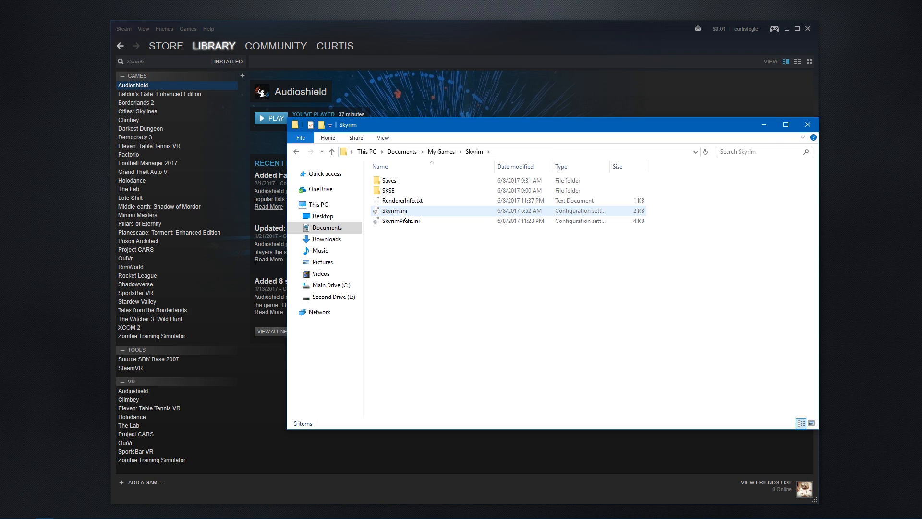
double_click(397, 184)
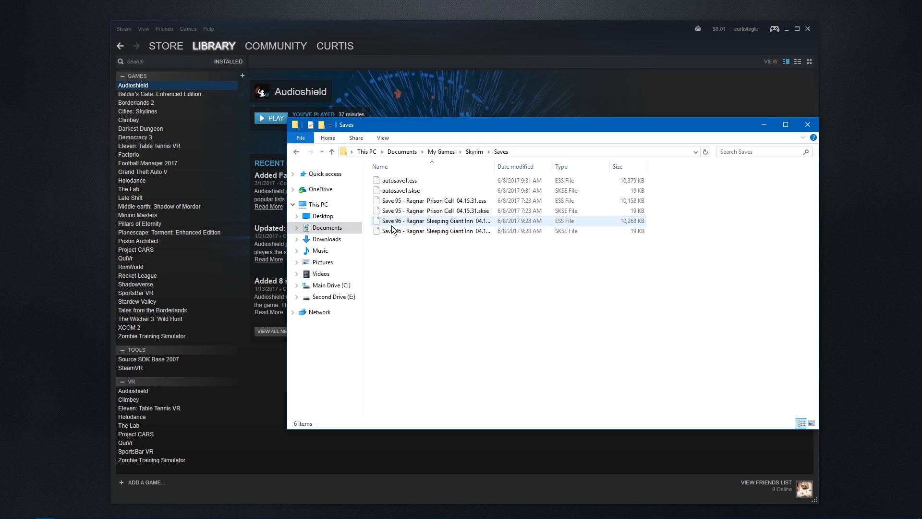
Step: Delete the Skyrim folder from Documents\My Games
key(alt+Left)
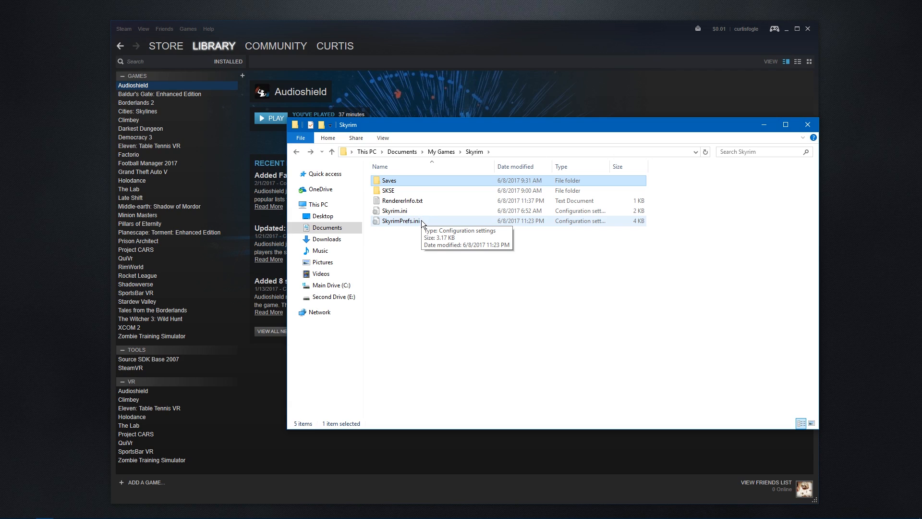
key(alt+Up)
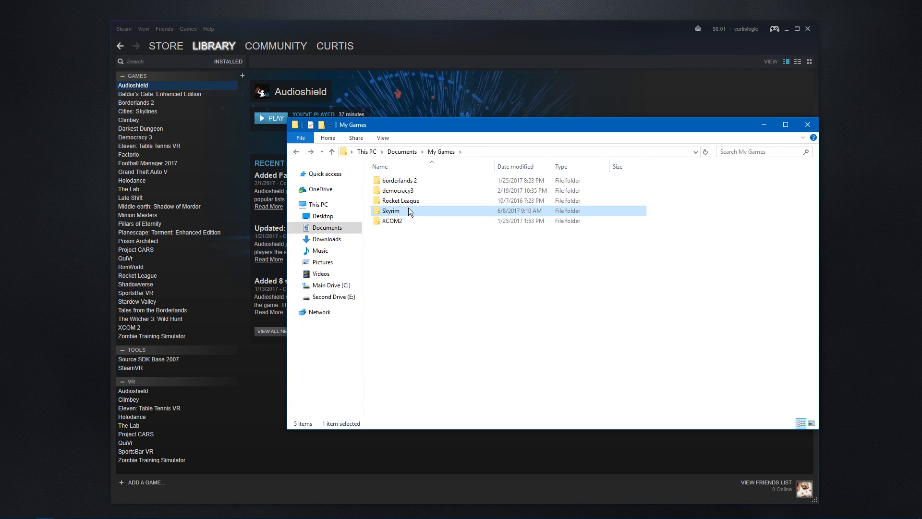
key(Delete)
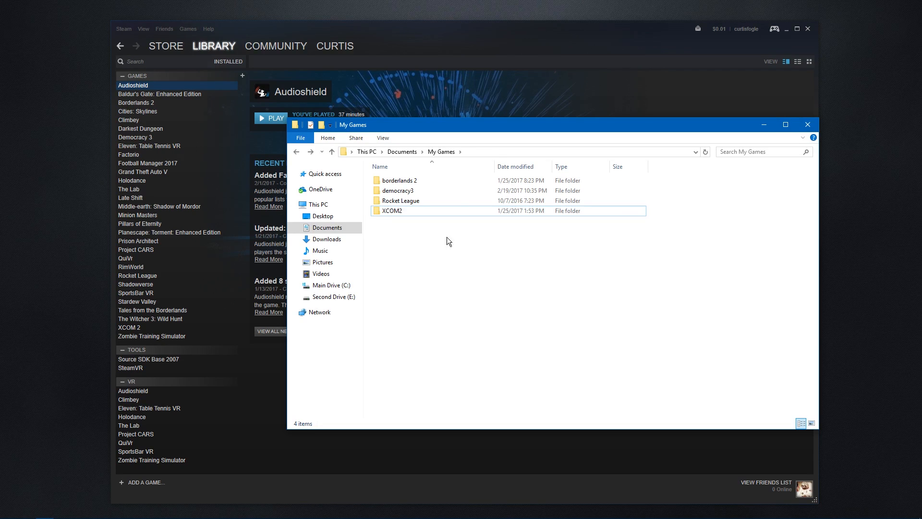
Step: Switch back to Steam and change the library filter from installed titles to all games
click(493, 101)
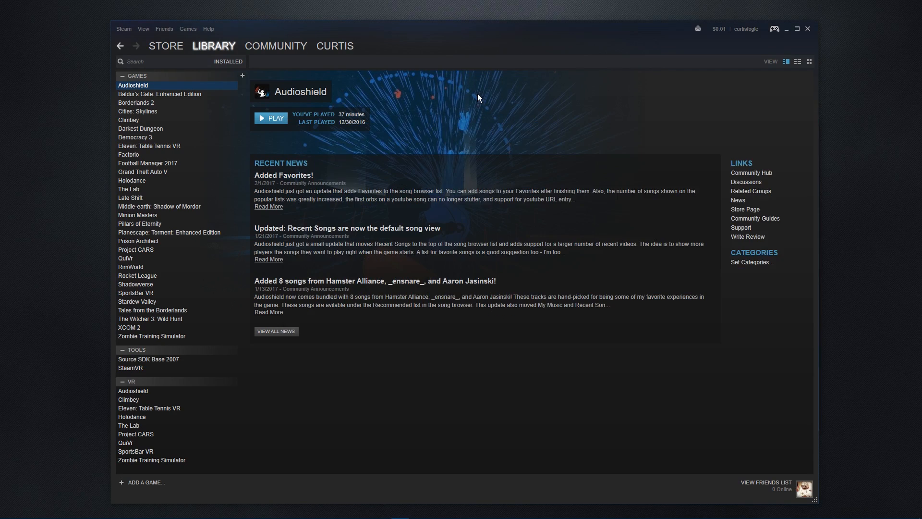
click(229, 61)
click(228, 73)
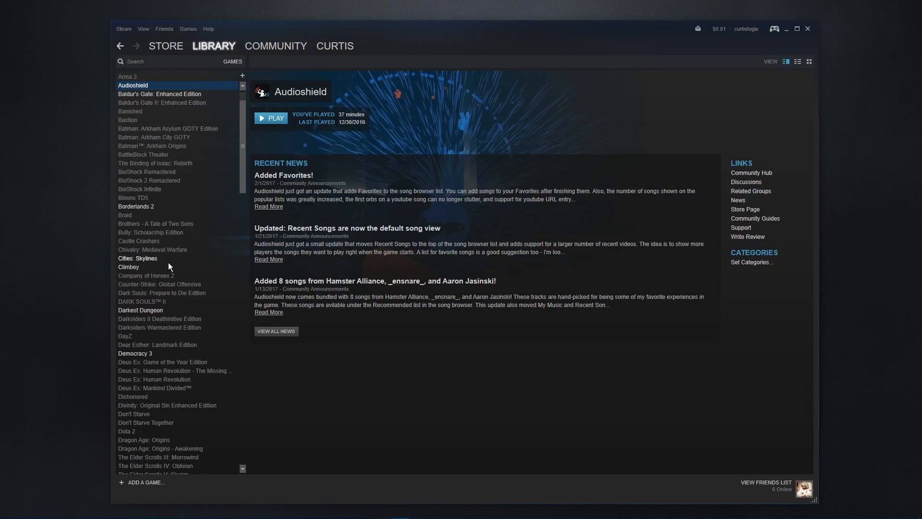
Step: Install the original The Elder Scrolls V: Skyrim under C:\Program Files (x86)\Steam, without desktop or start menu shortcuts
scroll(187, 248, down, 5)
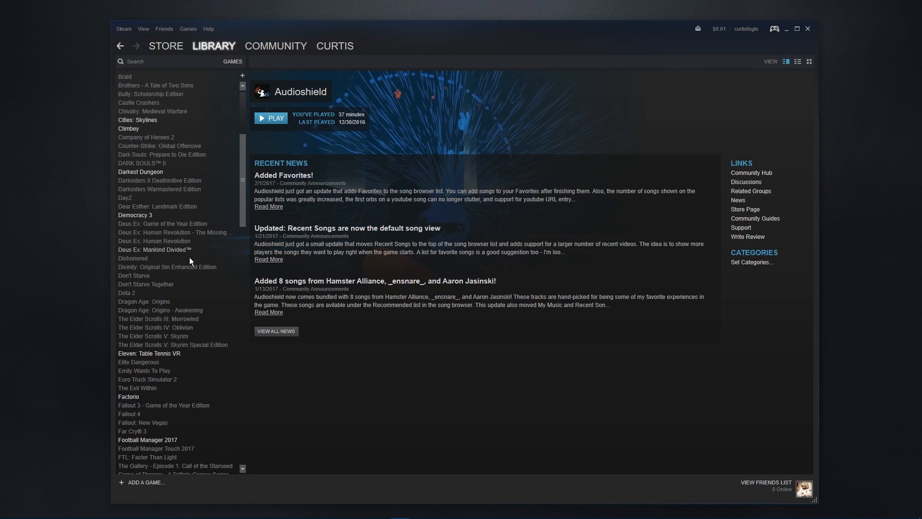
click(177, 345)
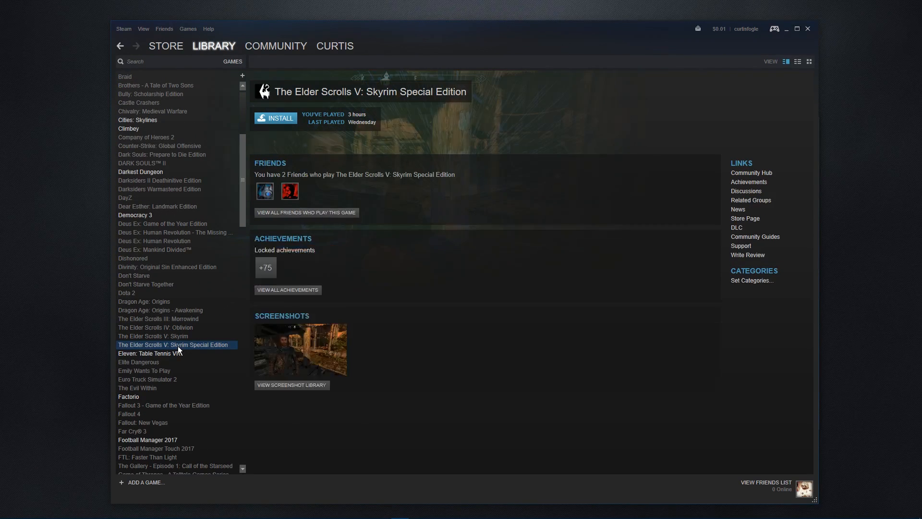
click(177, 335)
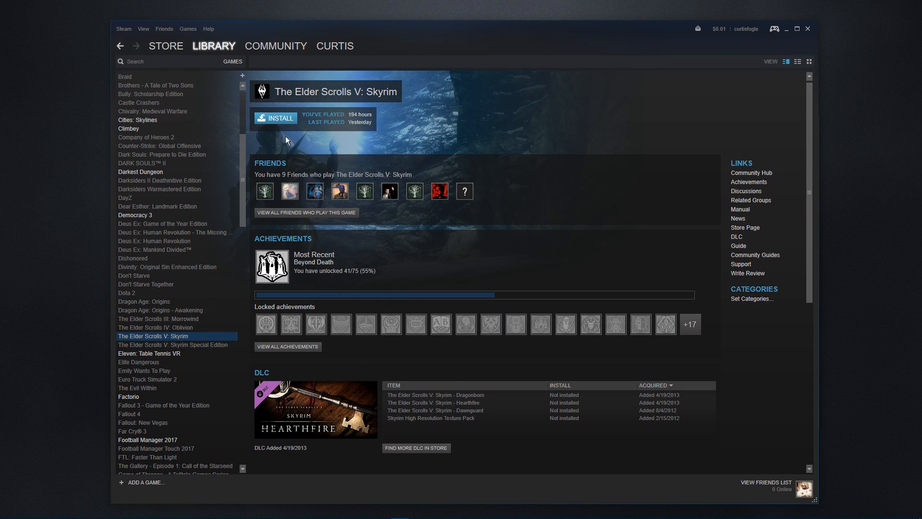
click(286, 122)
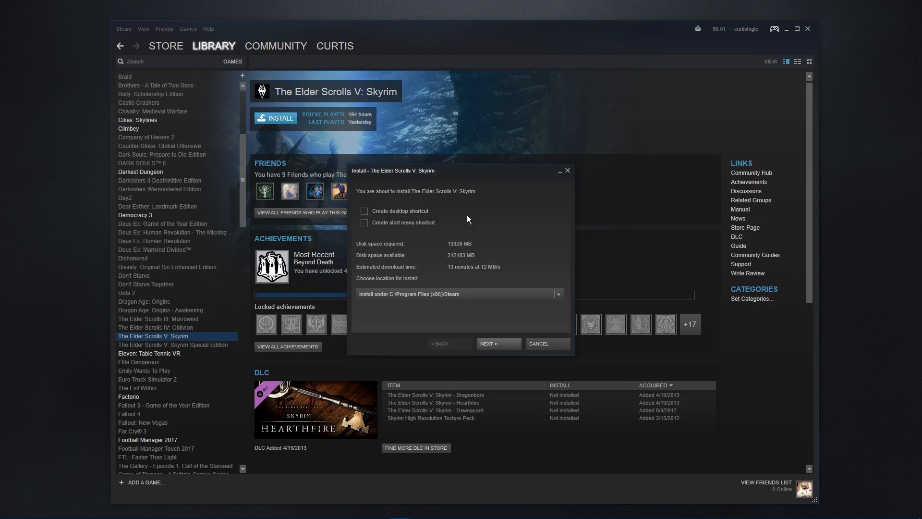
click(506, 347)
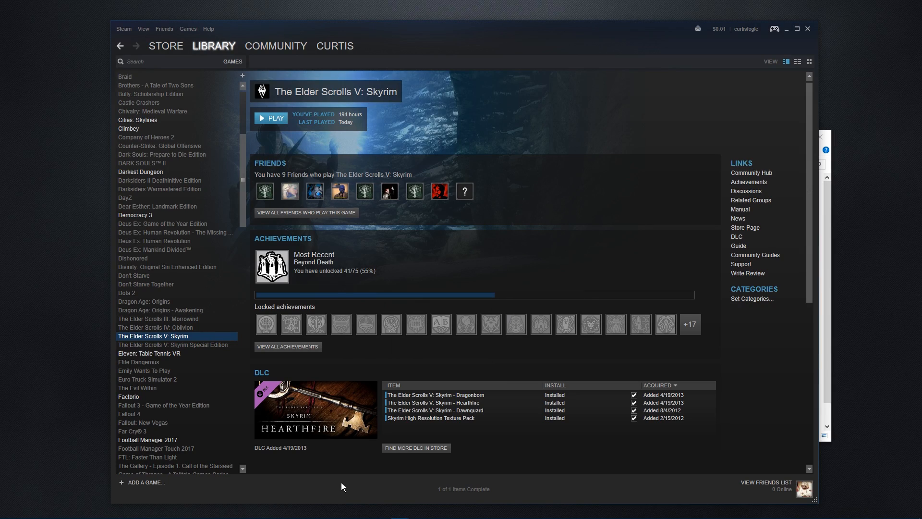
Step: Exclude the Skyrim High Resolution Texture Pack from the installed DLC in The Elder Scrolls V: Skyrim's properties
right_click(182, 335)
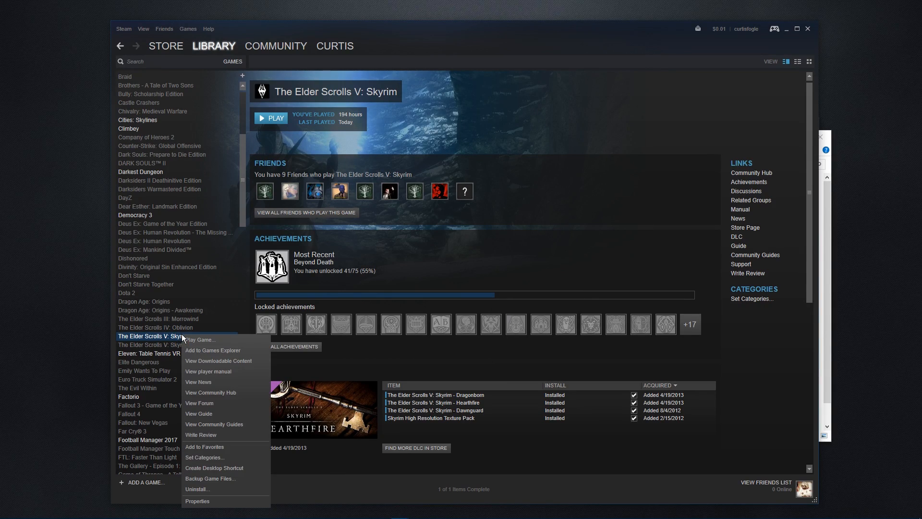
click(202, 501)
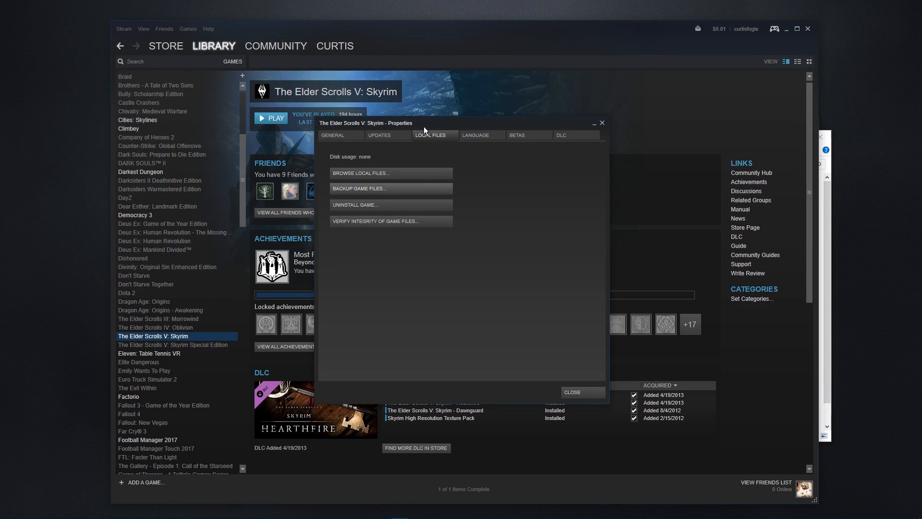
click(567, 139)
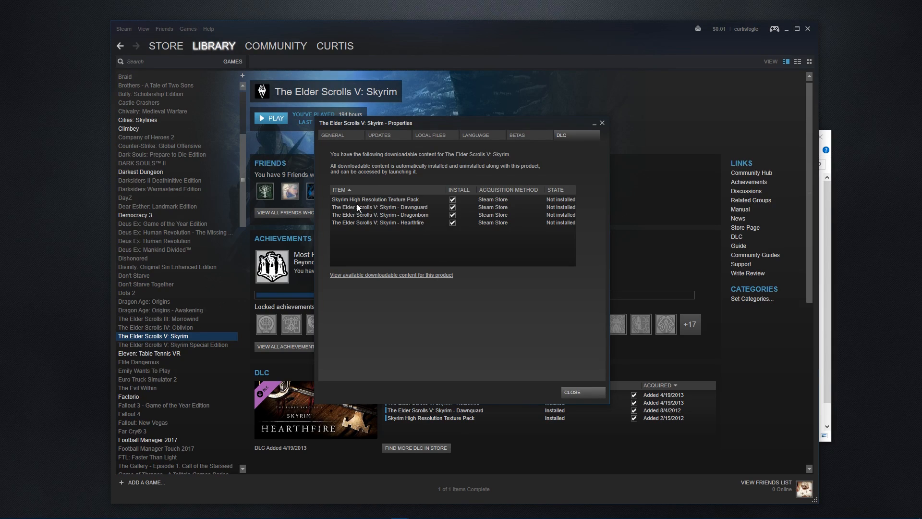
click(452, 199)
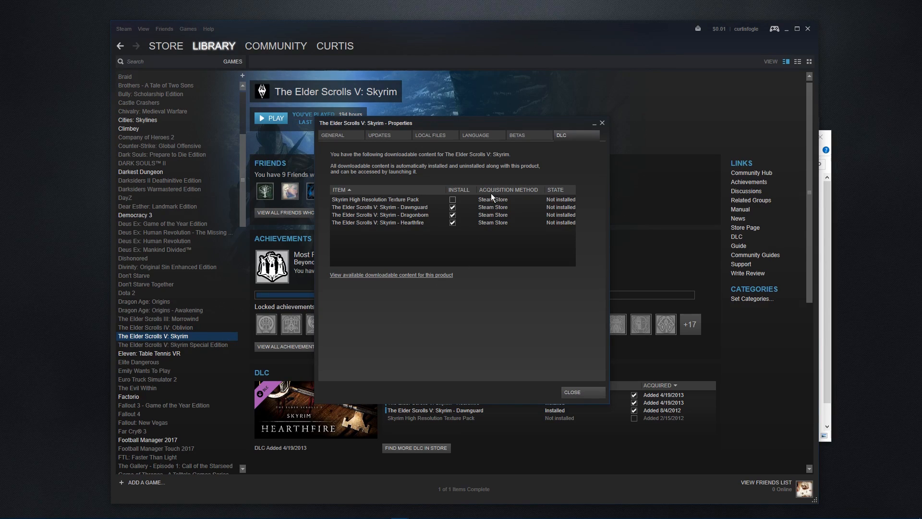
Step: Browse to Skyrim's local game files, run SkyrimLauncher.exe and accept the automatic video hardware detection
click(437, 137)
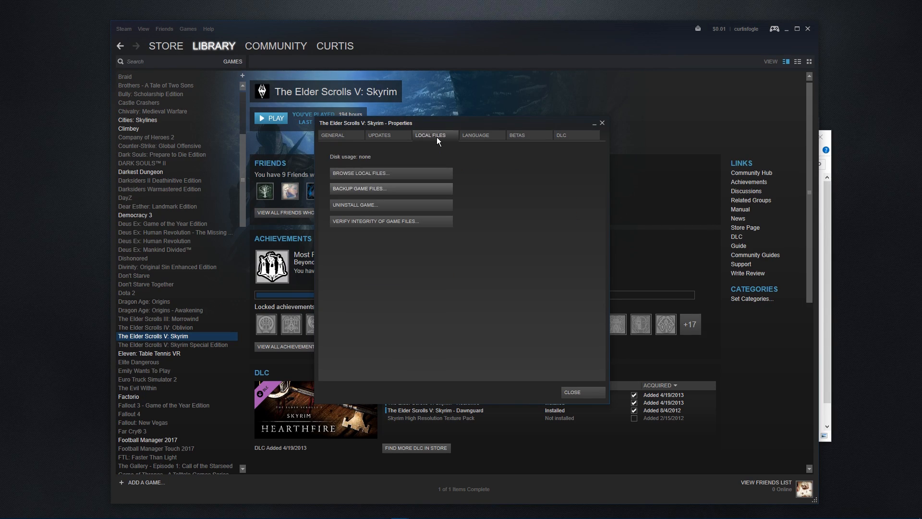
click(366, 172)
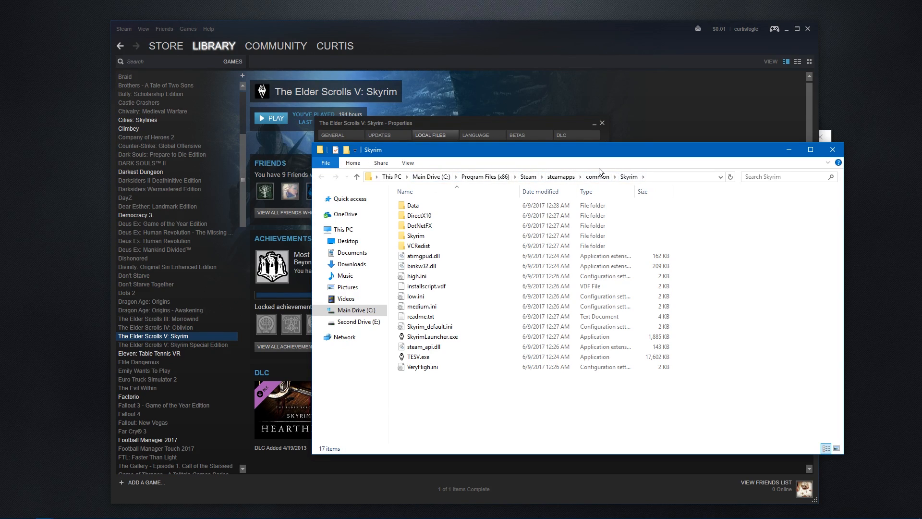
double_click(415, 337)
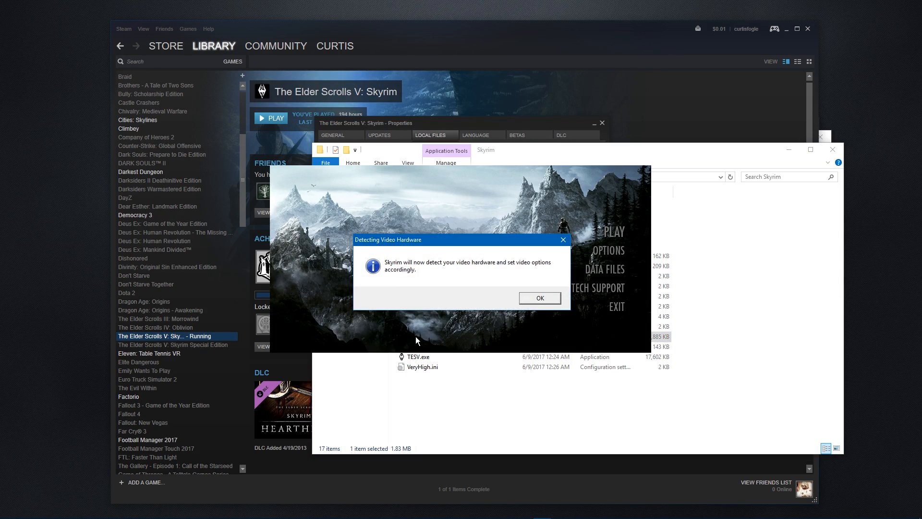
click(534, 299)
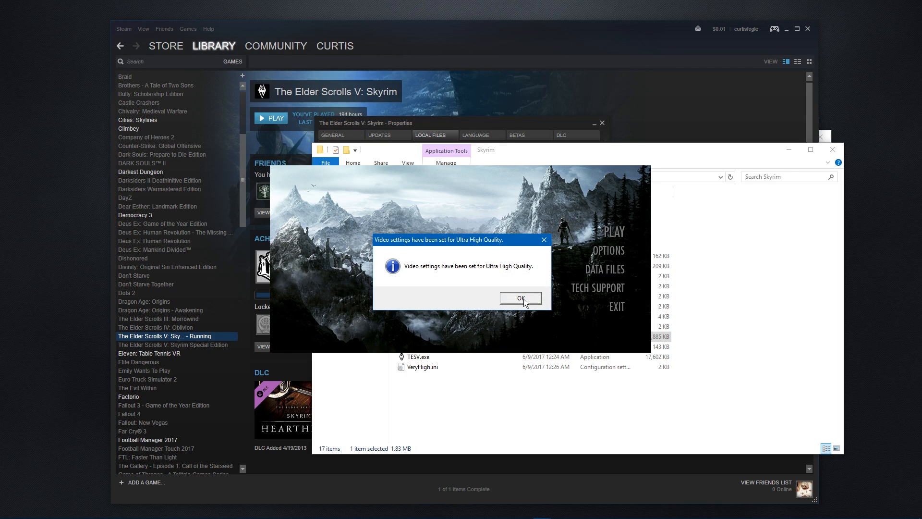
click(520, 298)
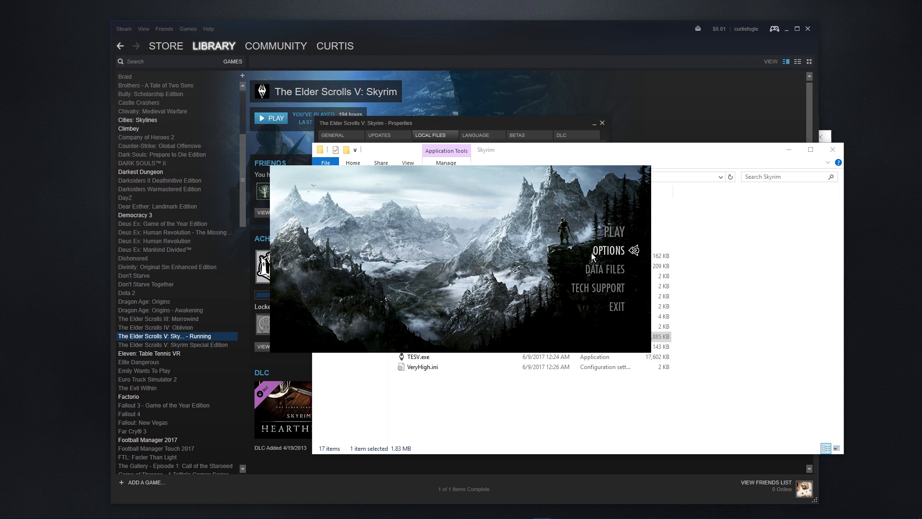
Step: Enable windowed mode in the Skyrim launcher's options and set the resolution to 1920x1080
click(606, 252)
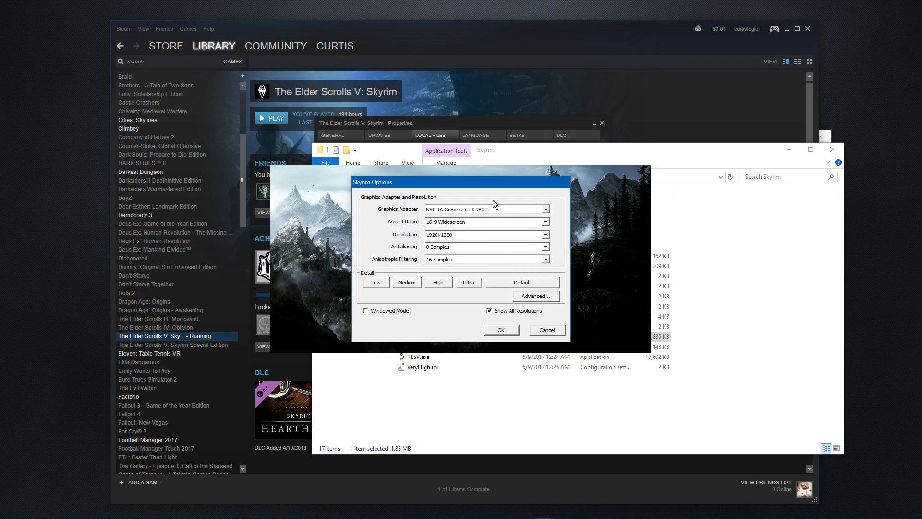
click(366, 310)
click(545, 235)
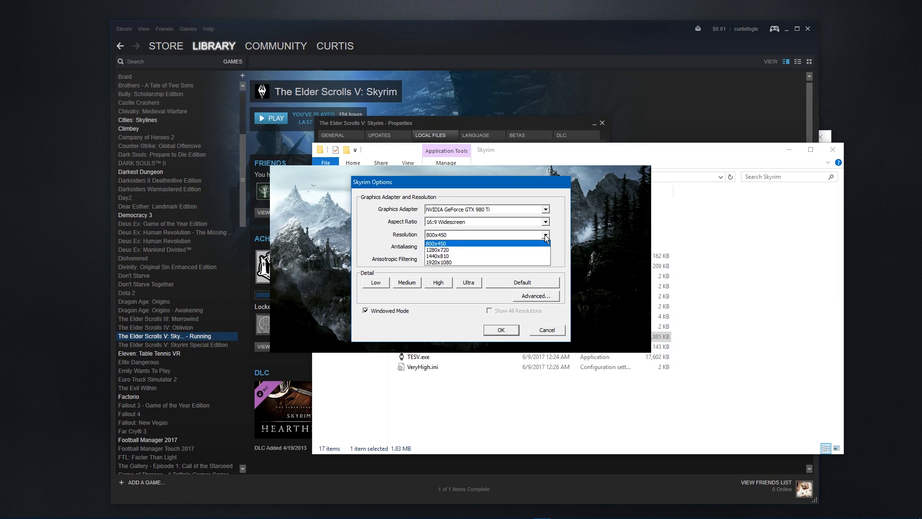
click(458, 263)
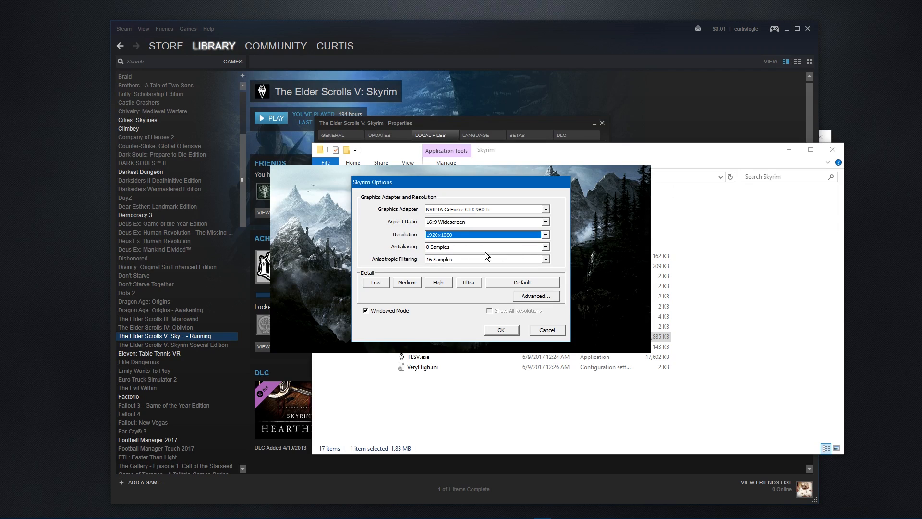
Step: Set both antialiasing and anisotropic filtering to Off (best performance)
click(448, 250)
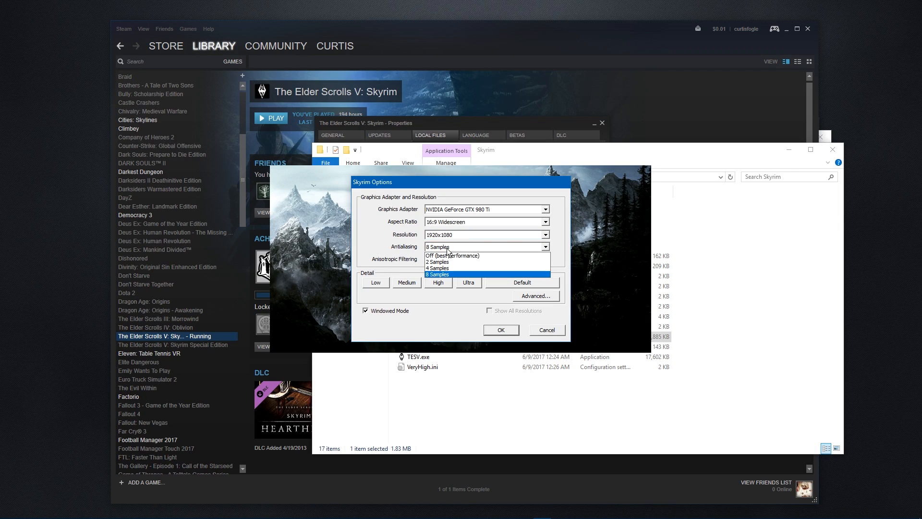
click(444, 255)
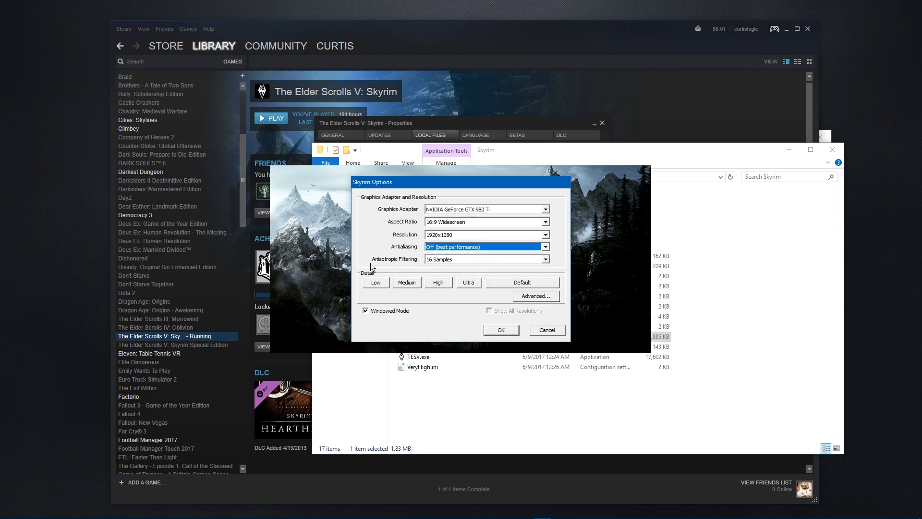
click(431, 260)
click(440, 267)
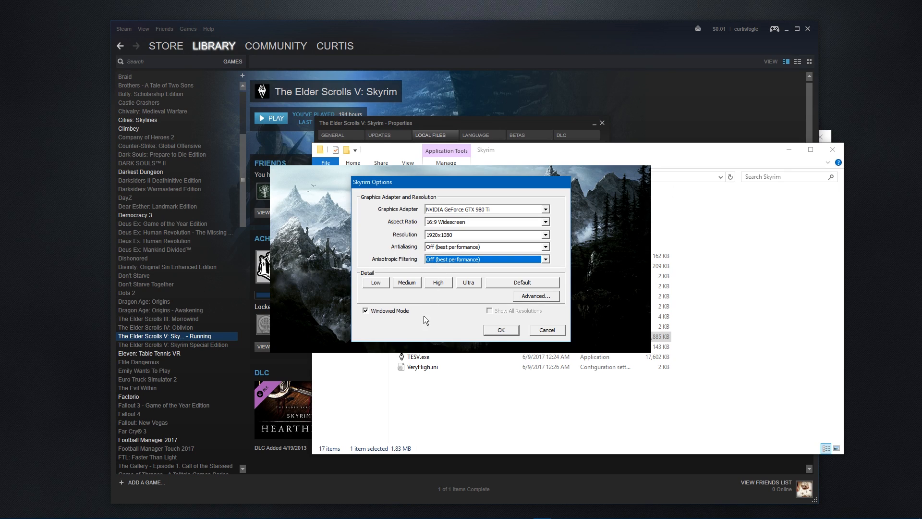
Step: Set Shadow Detail and Decal Quantity to High in the advanced detail options
click(533, 296)
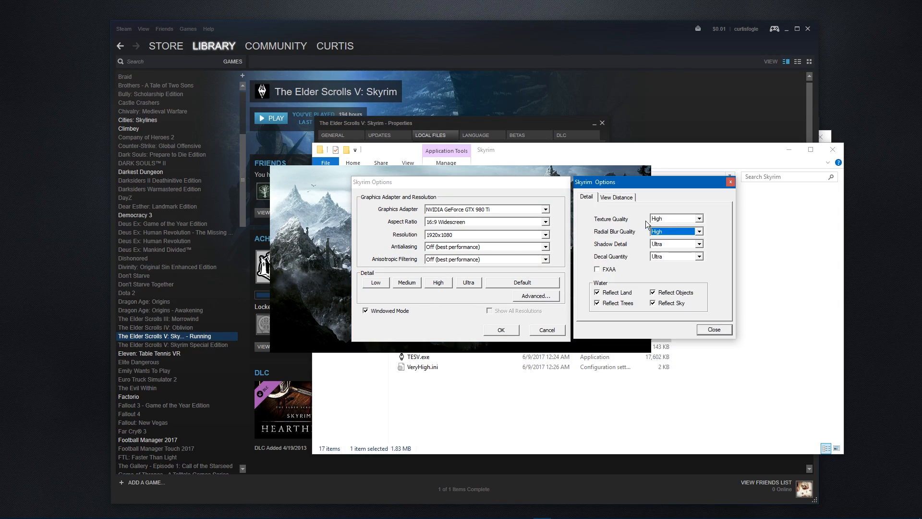
click(664, 244)
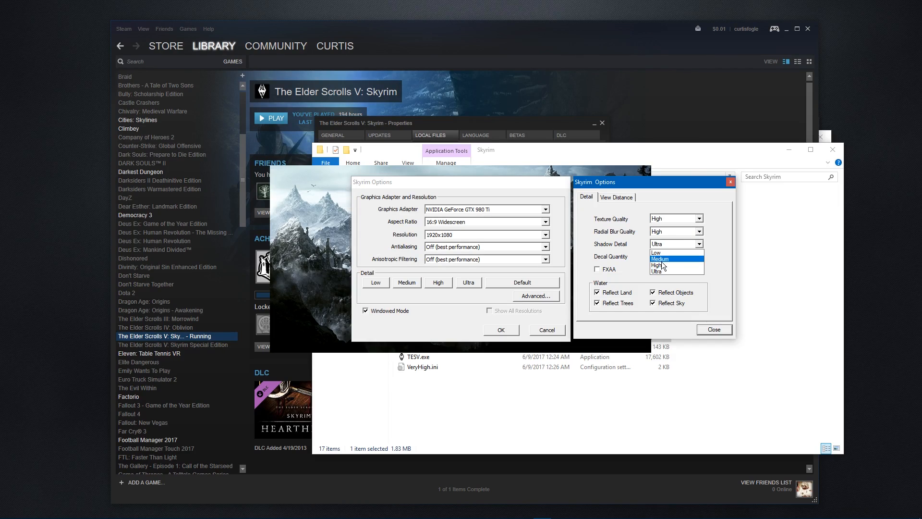
click(661, 262)
click(664, 258)
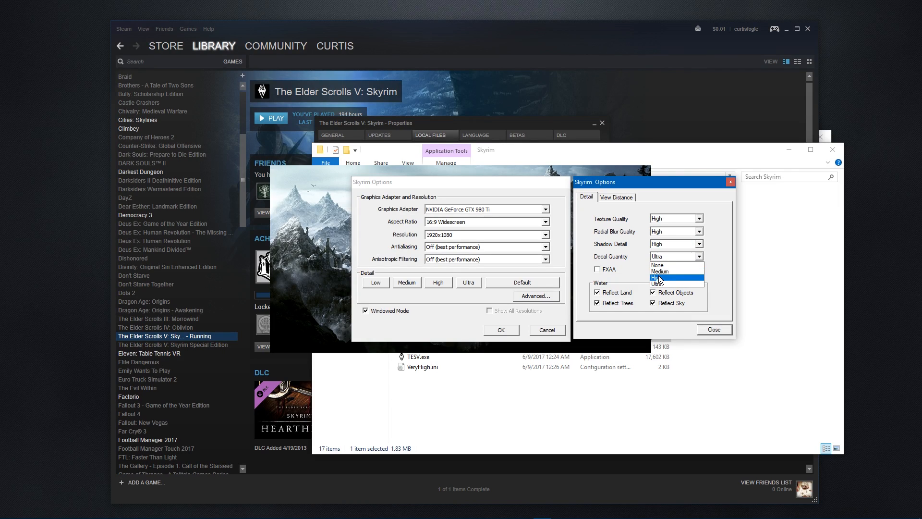
click(658, 278)
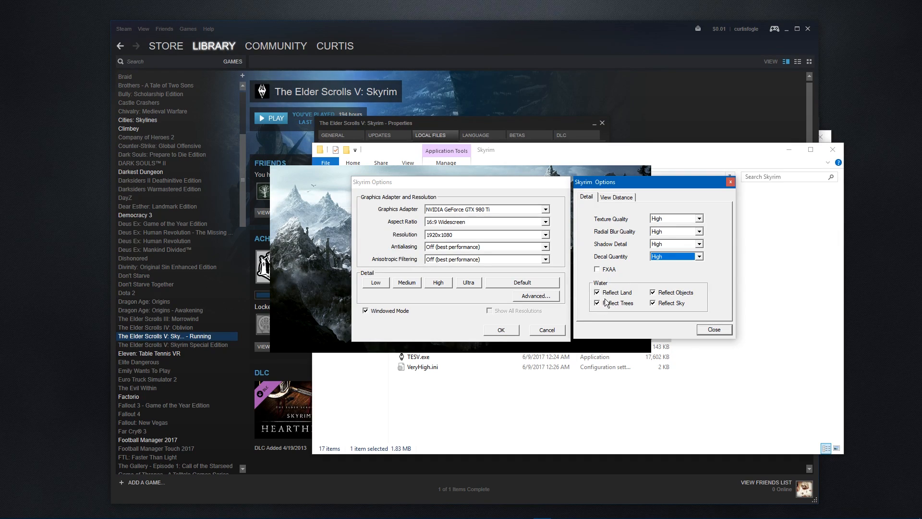
click(654, 303)
Step: Set Distant Object Detail to High in the view distance options, save the launcher settings and exit the launcher
click(613, 199)
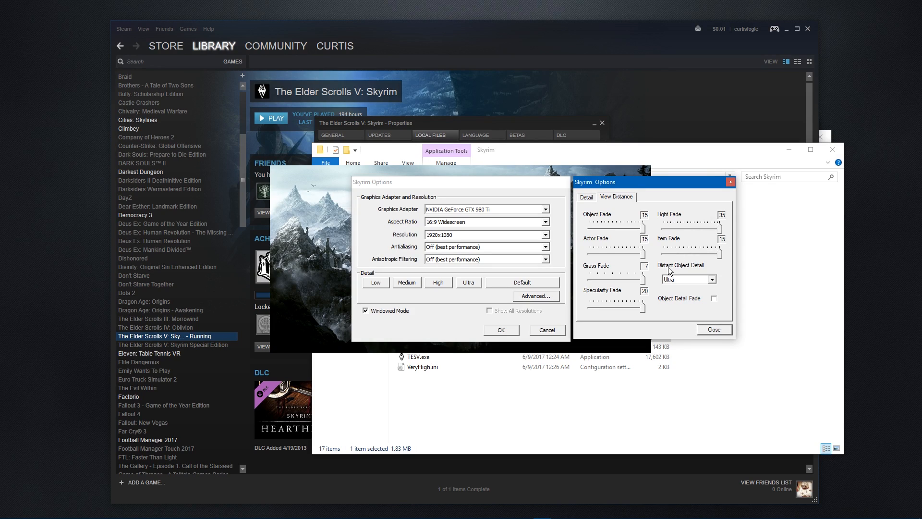
click(713, 281)
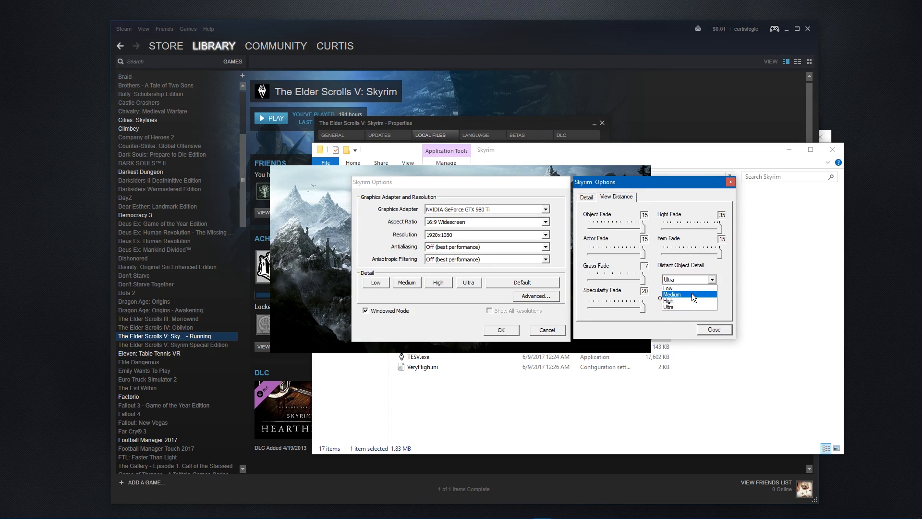
click(690, 301)
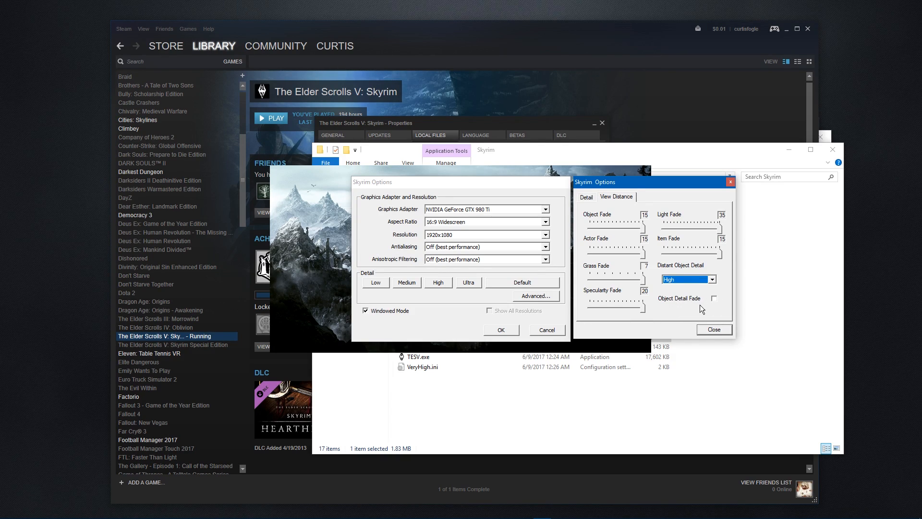
click(714, 329)
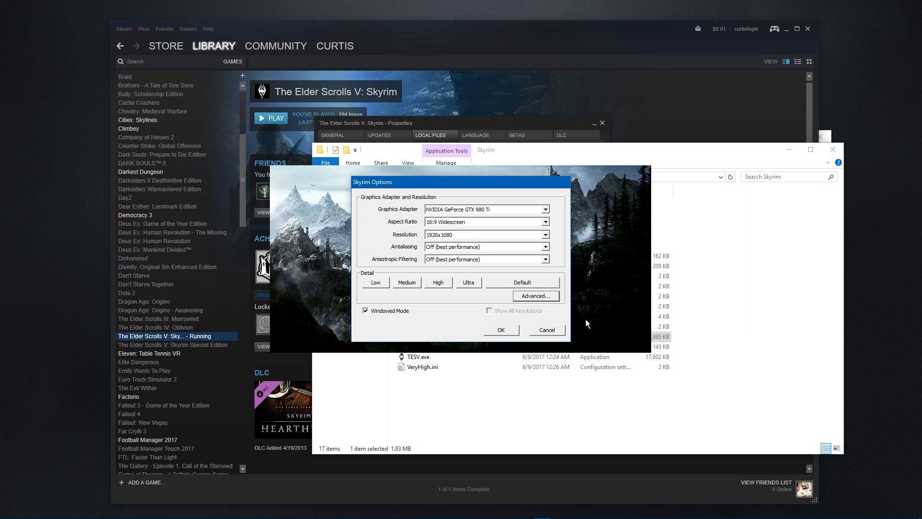
click(506, 329)
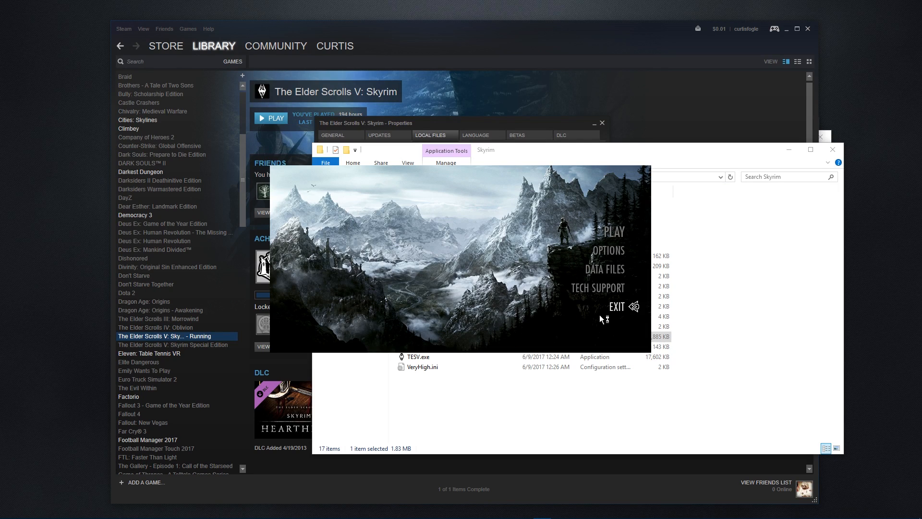
click(619, 310)
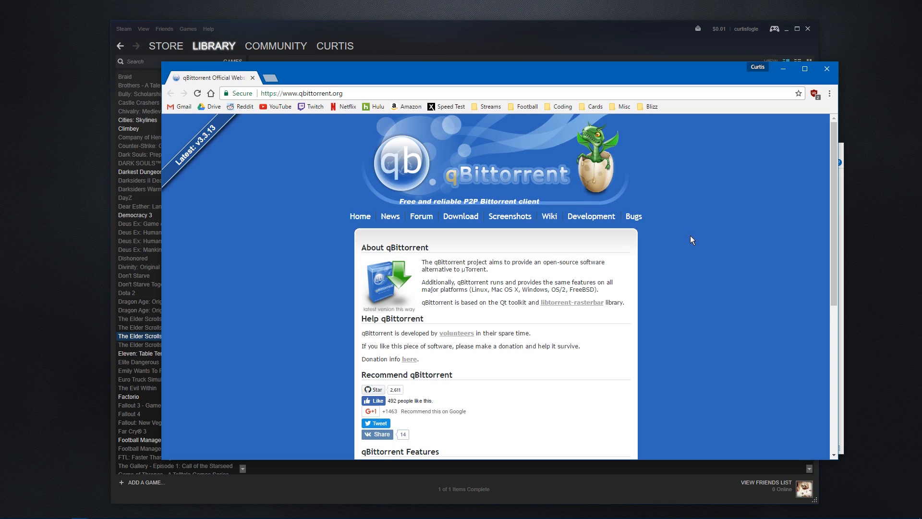
Step: Open the download page on the qBittorrent website and examine the installers offered for each operating system
click(393, 276)
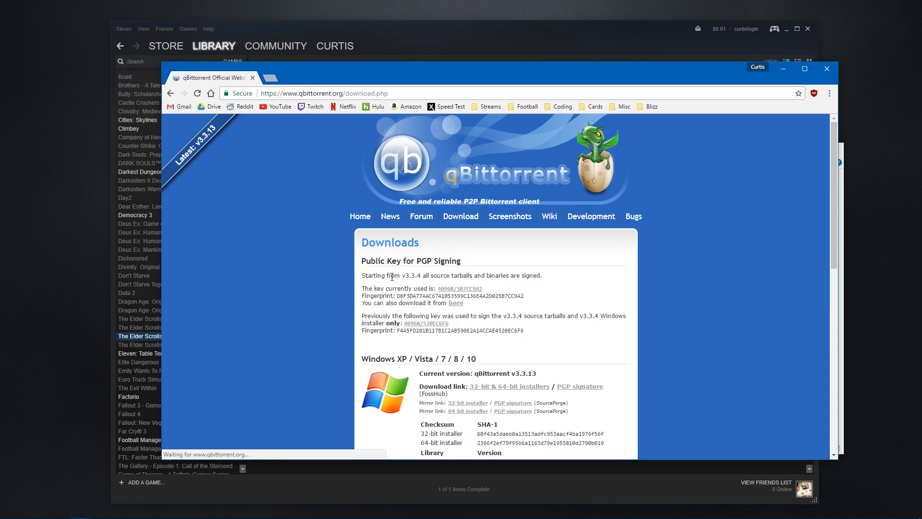
key(alt+Left)
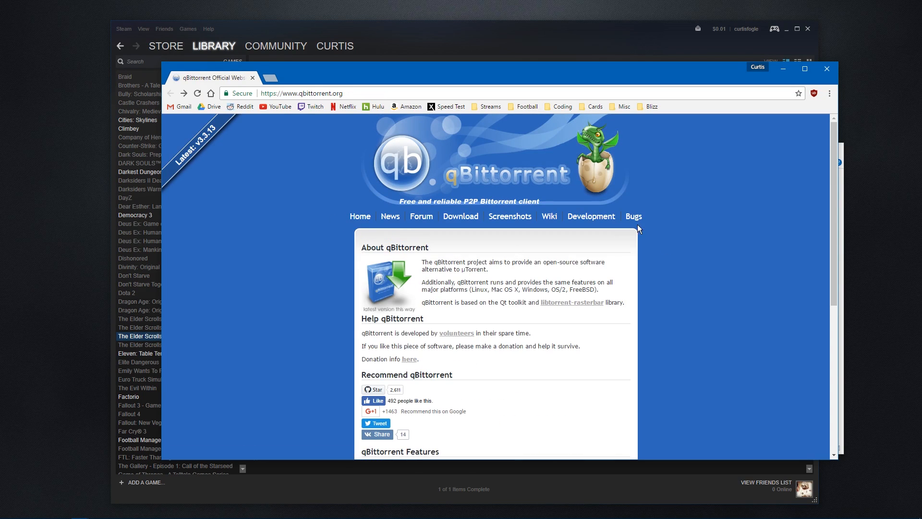
scroll(726, 318, down, 2)
scroll(728, 318, up, 2)
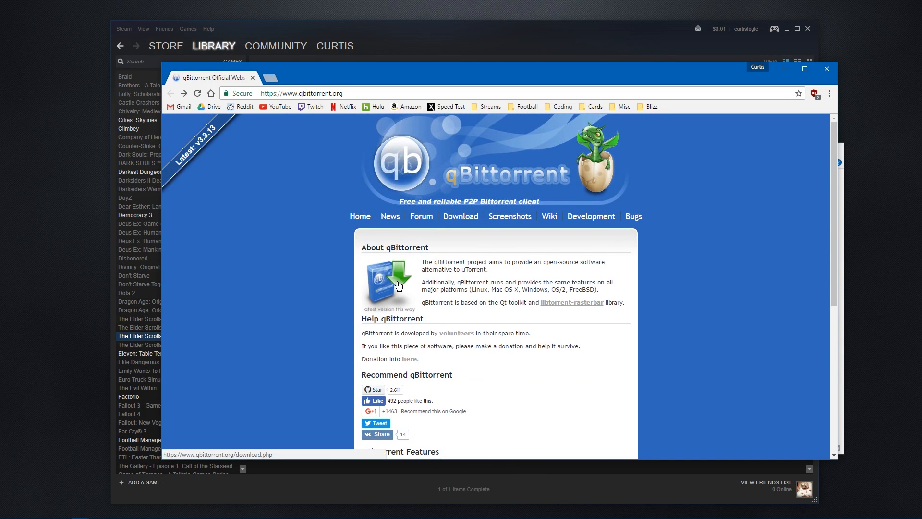
click(398, 285)
scroll(600, 267, down, 2)
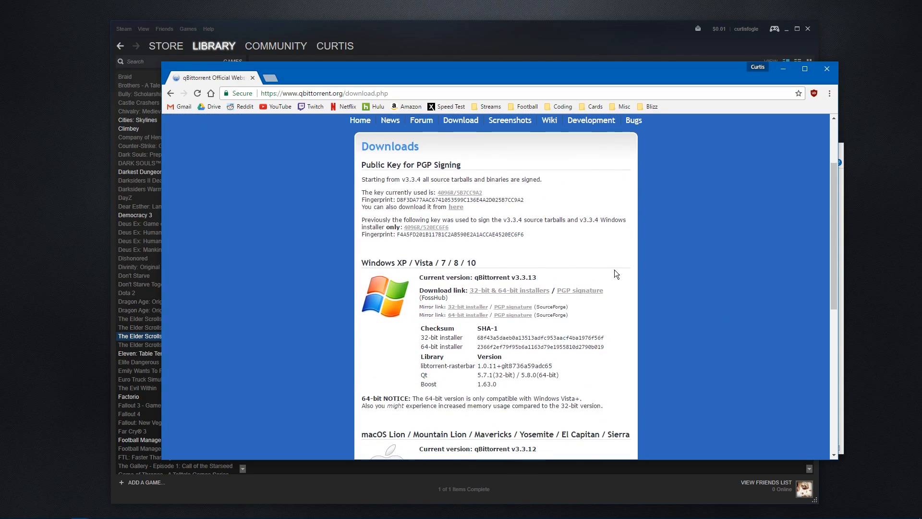
scroll(585, 241, down, 5)
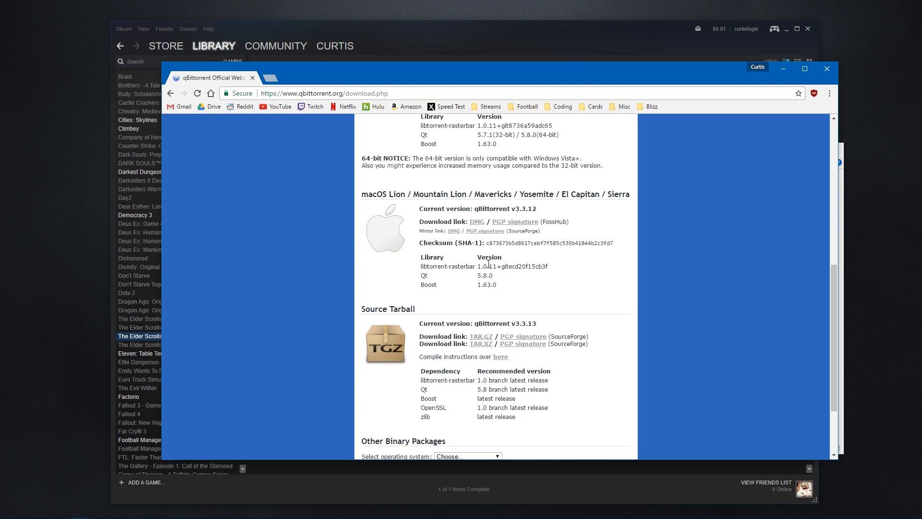
scroll(584, 302, down, 2)
scroll(585, 301, up, 7)
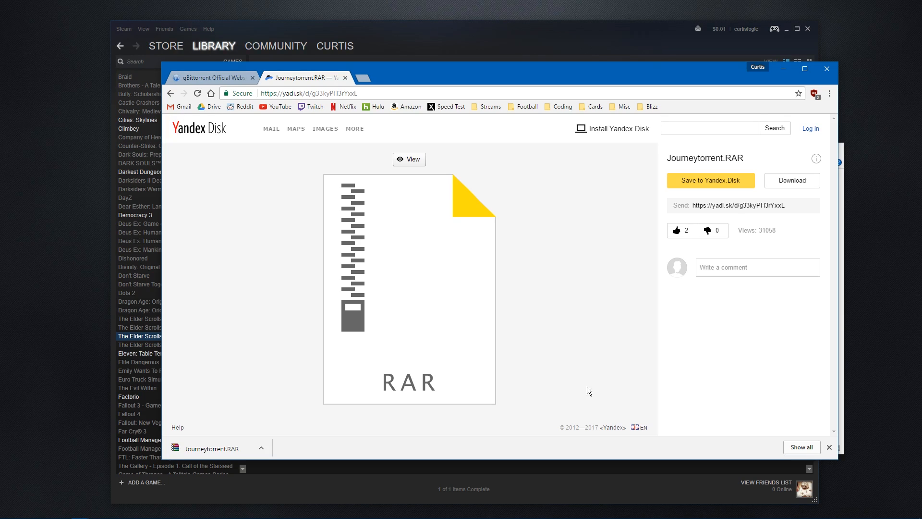
Step: Locate the downloaded Journeytorrent.RAR in its folder and extract its contents directly into Downloads
click(801, 447)
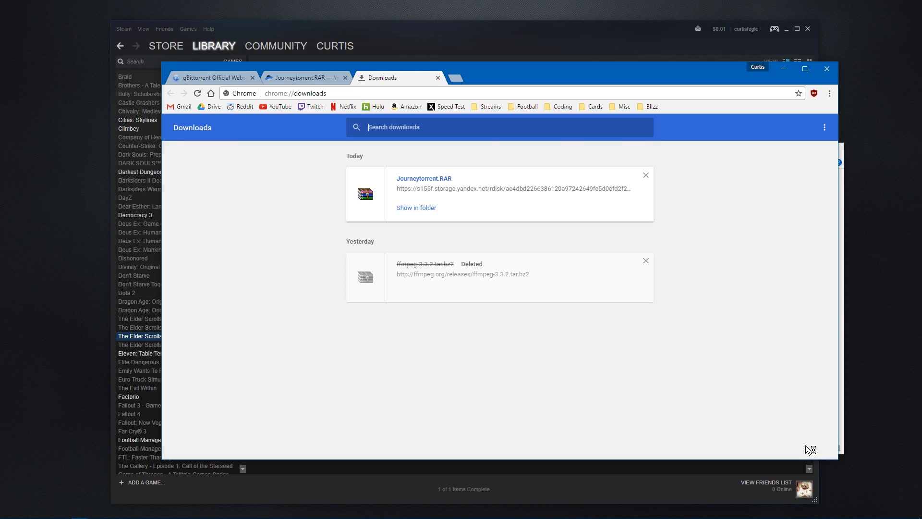
click(415, 209)
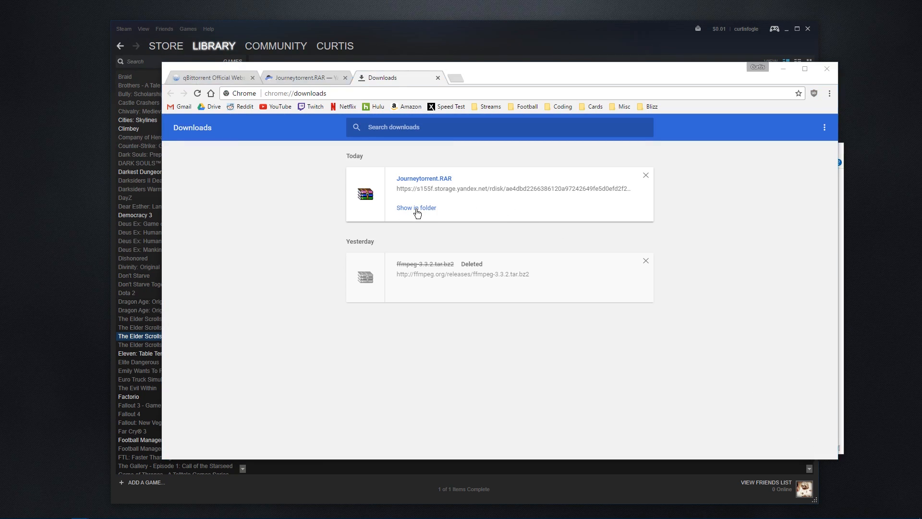
drag(461, 165, 391, 150)
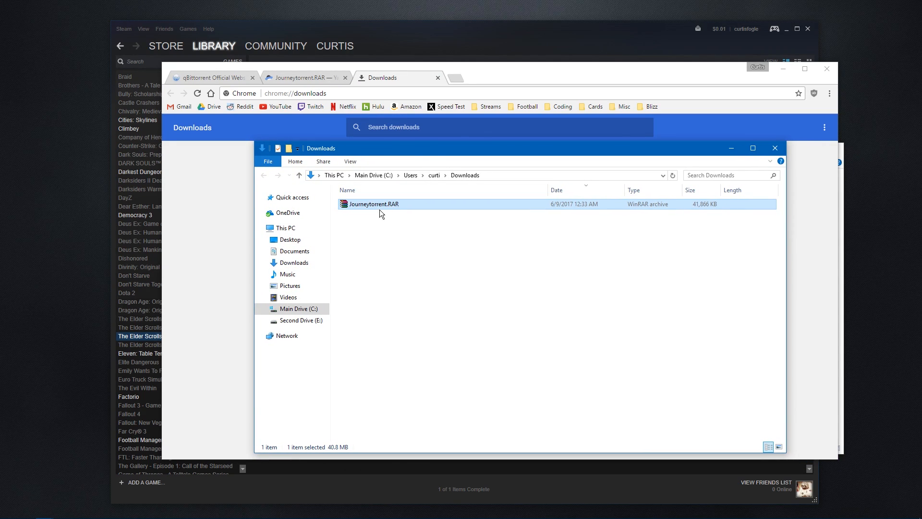
right_click(370, 206)
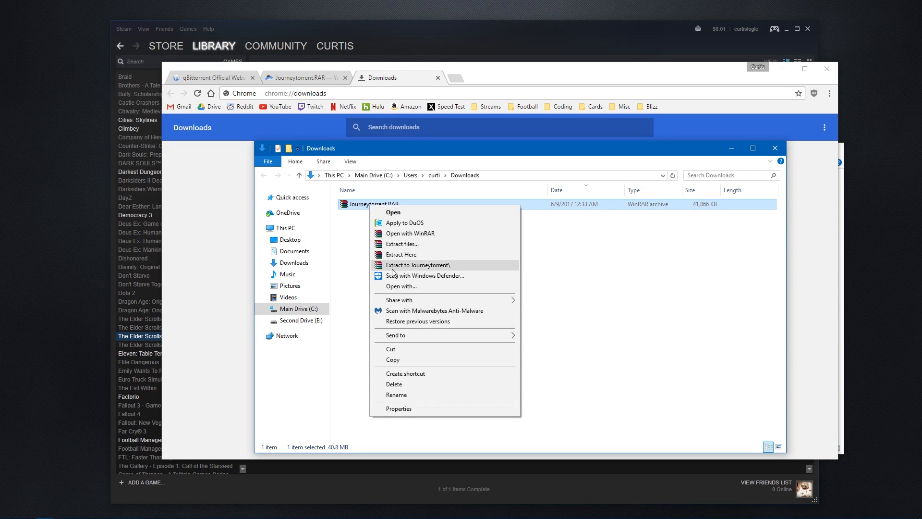
click(420, 257)
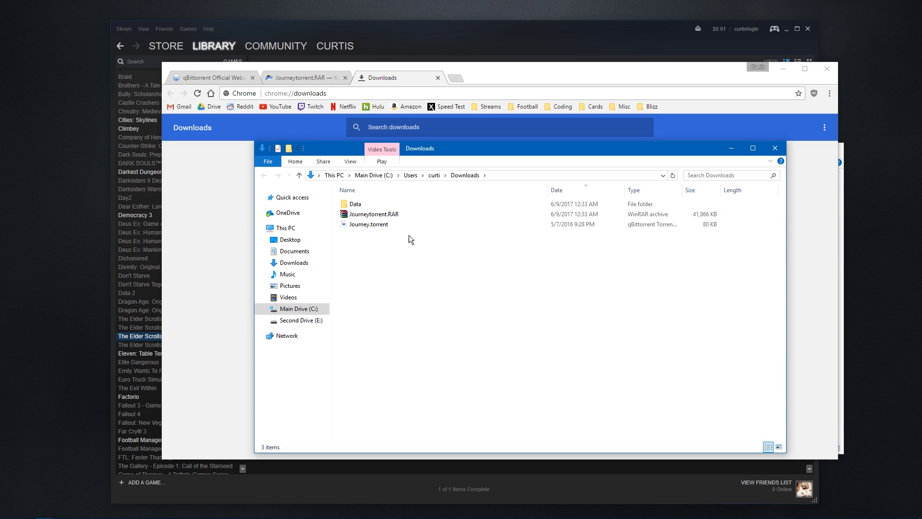
Step: Move the extracted Data folder from Downloads to the desktop
mouse_move(361, 207)
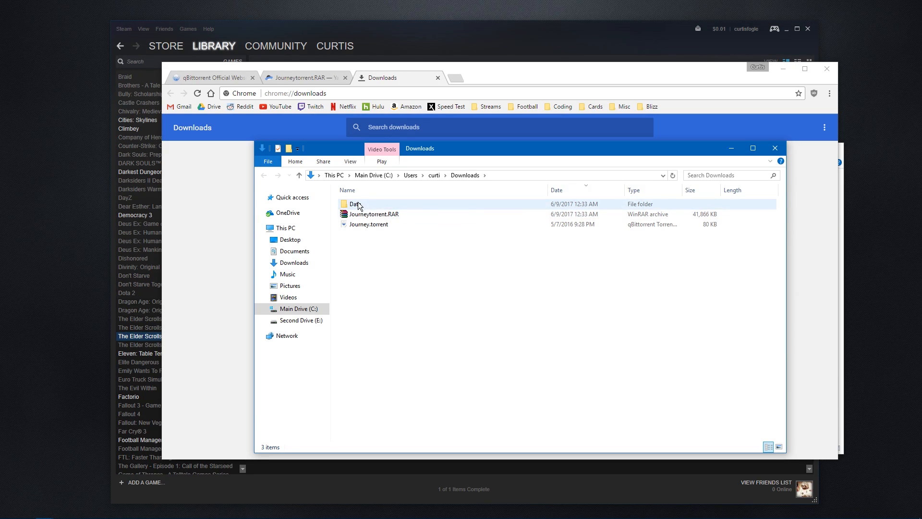
drag(361, 207, 38, 161)
click(43, 183)
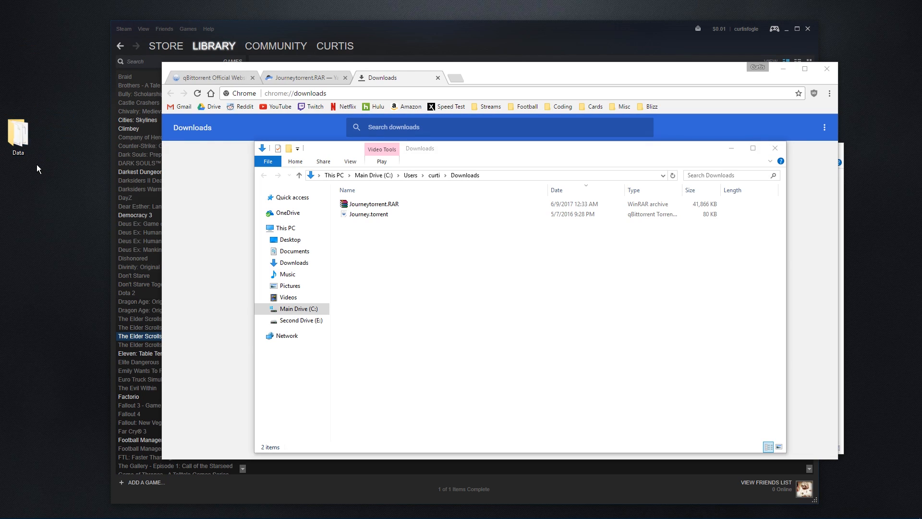
Step: Open Journey.torrent in qBittorrent and dismiss the message about adding the torrent
click(370, 215)
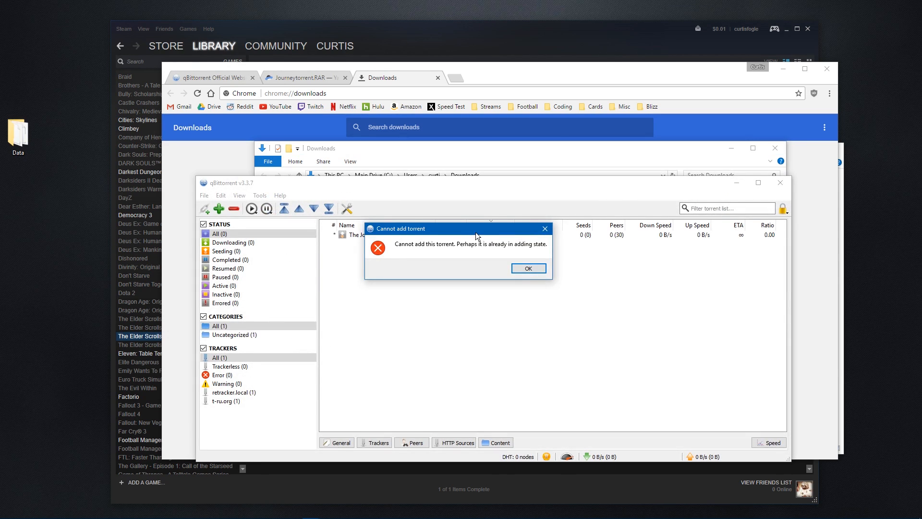
drag(475, 234, 475, 267)
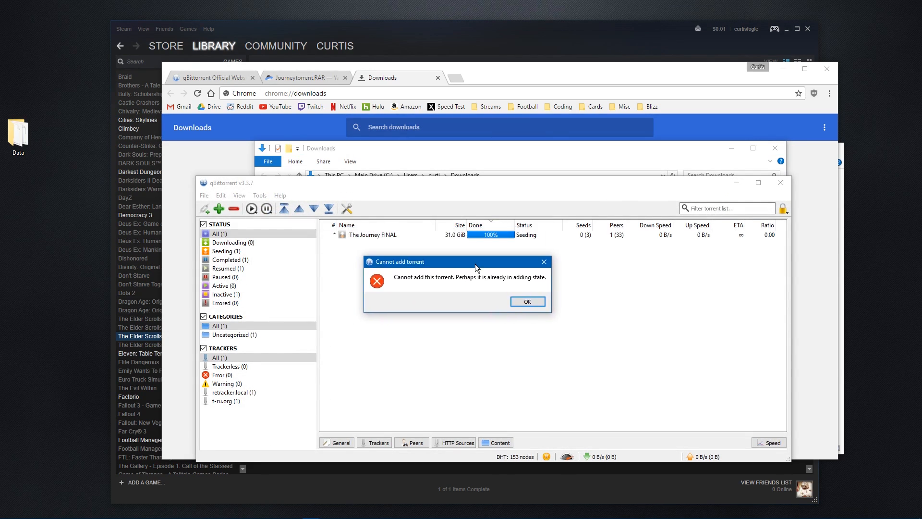
click(526, 301)
Step: Return to the Downloads folder and check which programs are offered for opening Journey.torrent
click(402, 169)
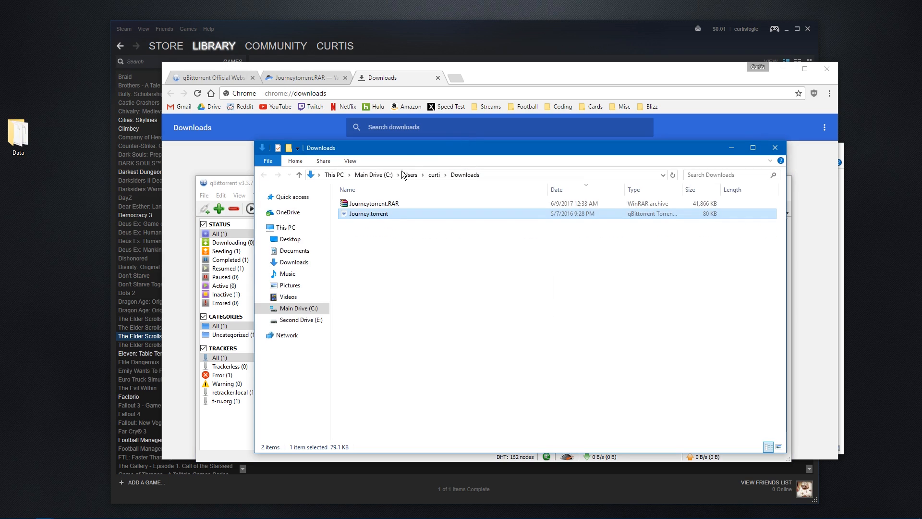
right_click(370, 216)
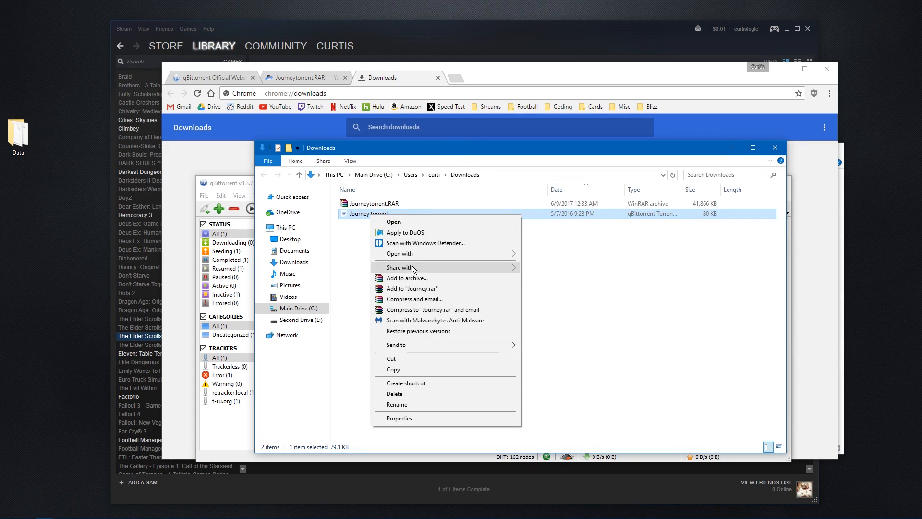
mouse_move(413, 260)
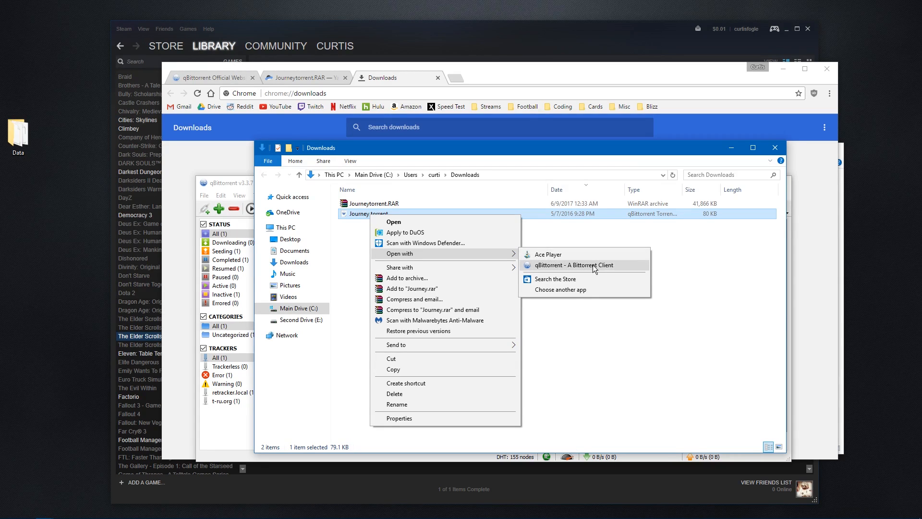
click(715, 265)
Step: Minimize the Downloads folder and open the destination folder of The Journey FINAL torrent from qBittorrent
click(731, 148)
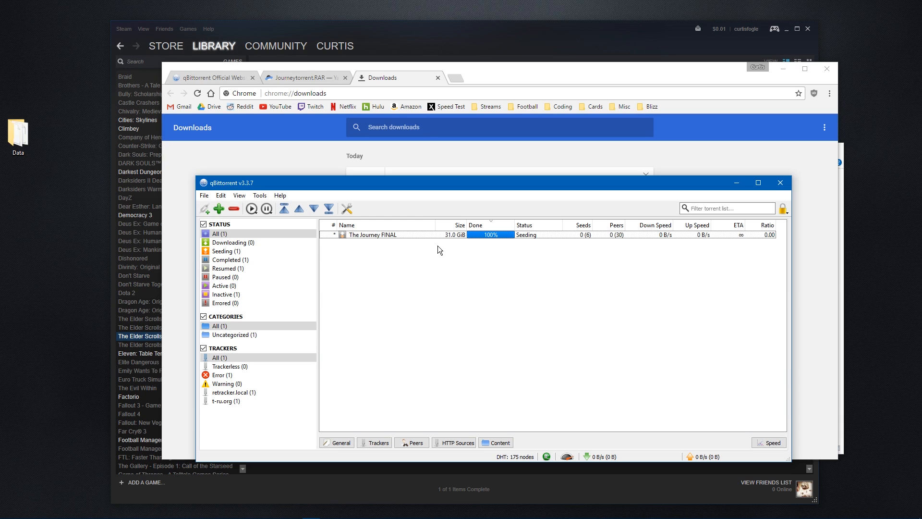
right_click(384, 235)
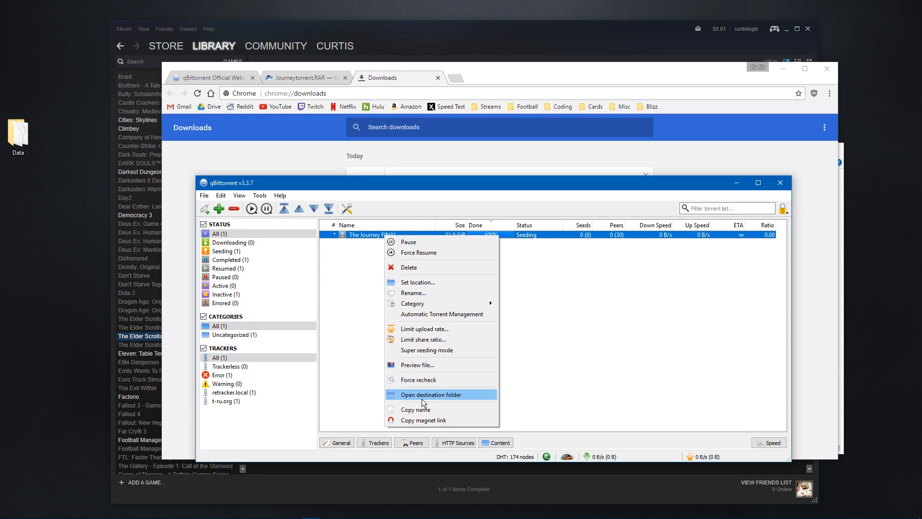
click(422, 394)
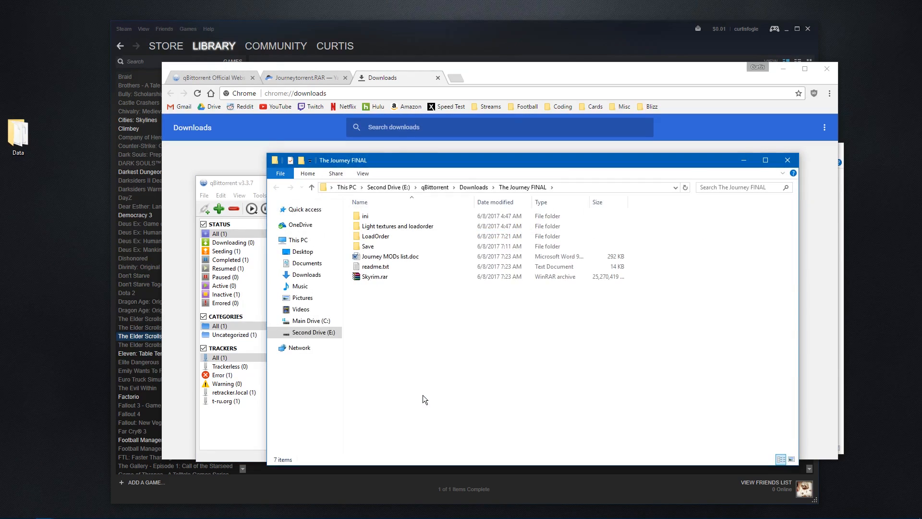
Step: Open the extraction options for Skyrim.rar and expand the destination tree to Program Files (x86), Steam, steamapps, common on the C: drive
right_click(381, 280)
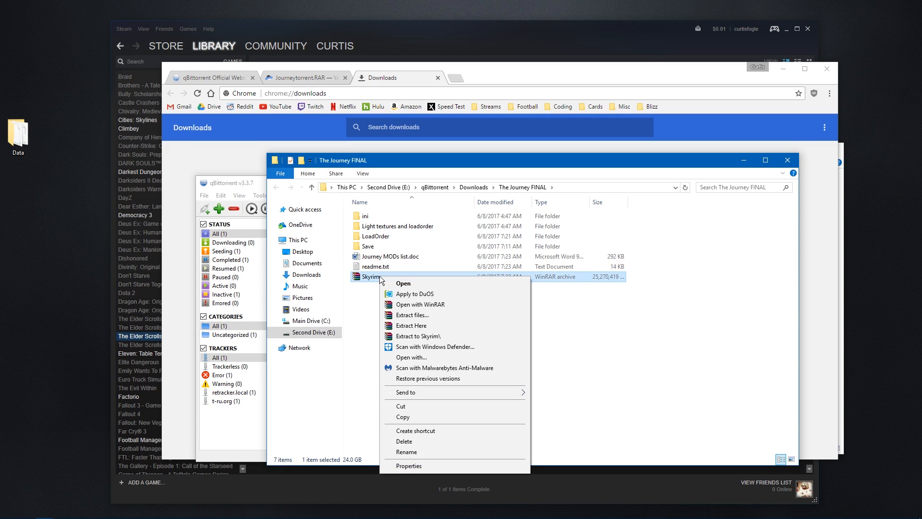
click(406, 316)
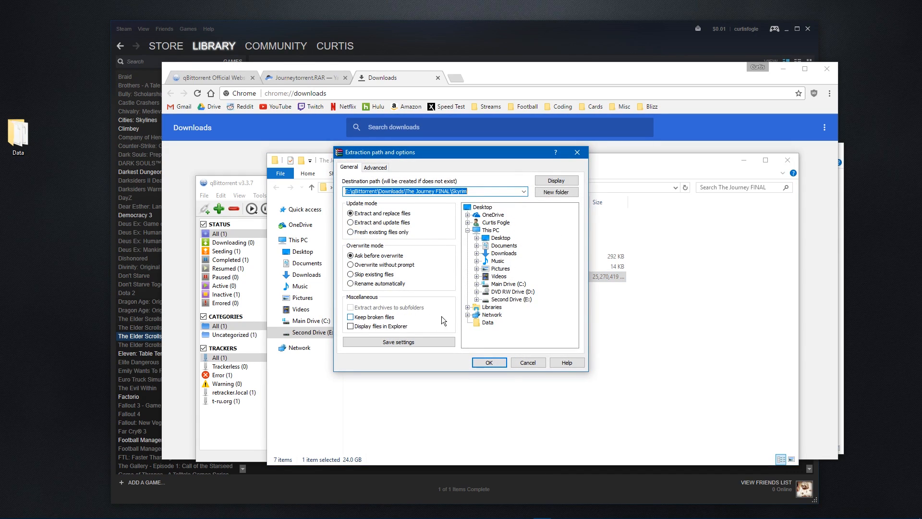
click(477, 284)
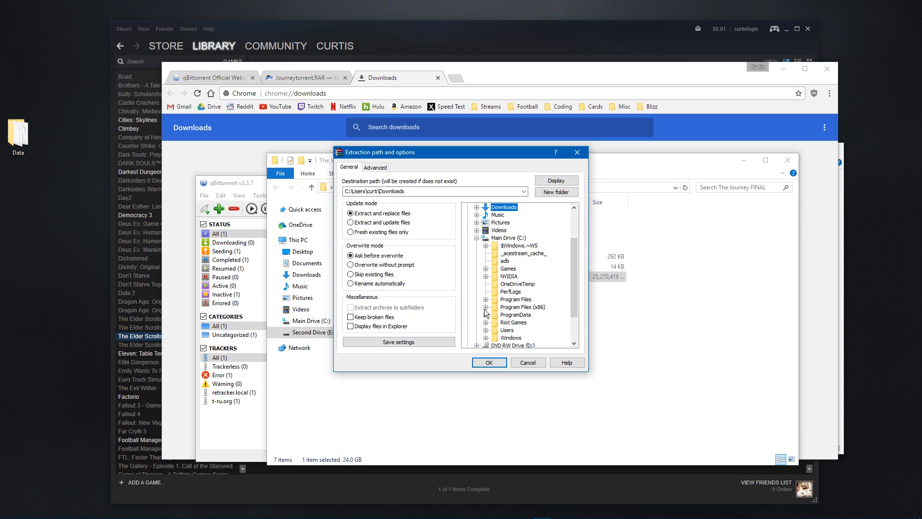
click(486, 307)
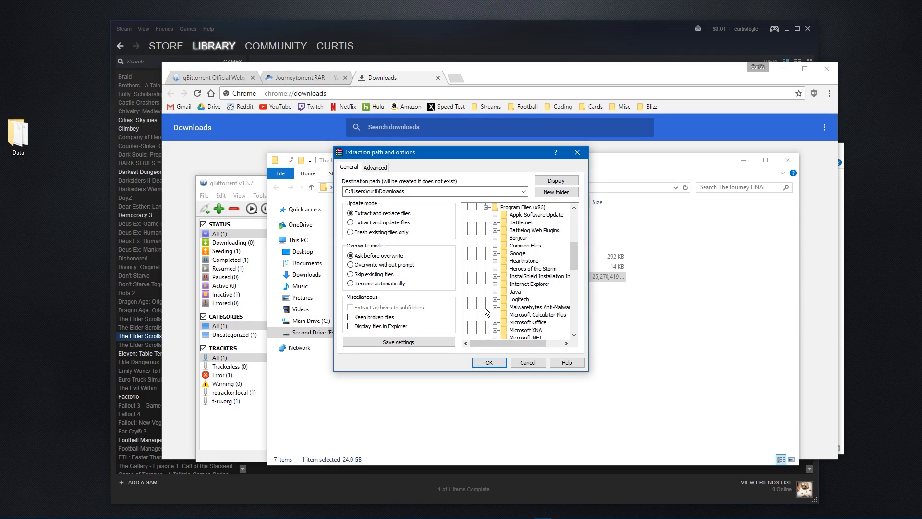
drag(570, 260, 575, 291)
click(495, 284)
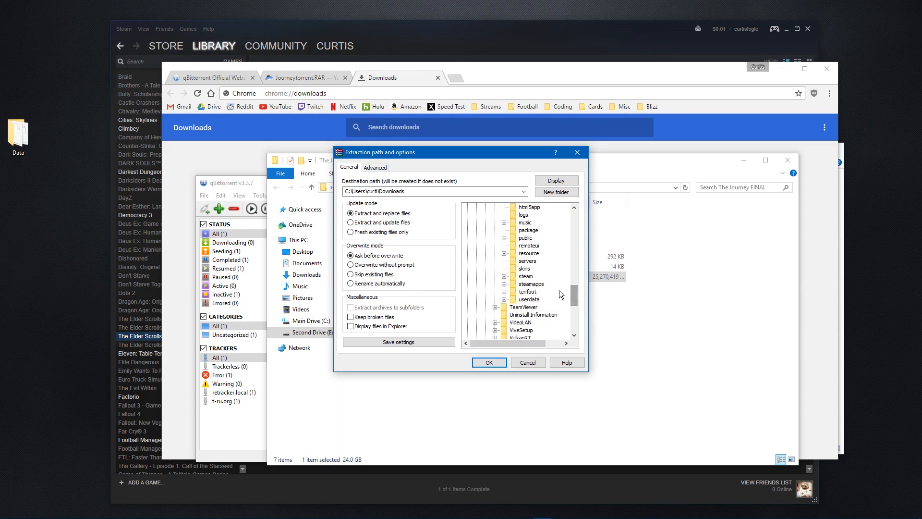
click(504, 285)
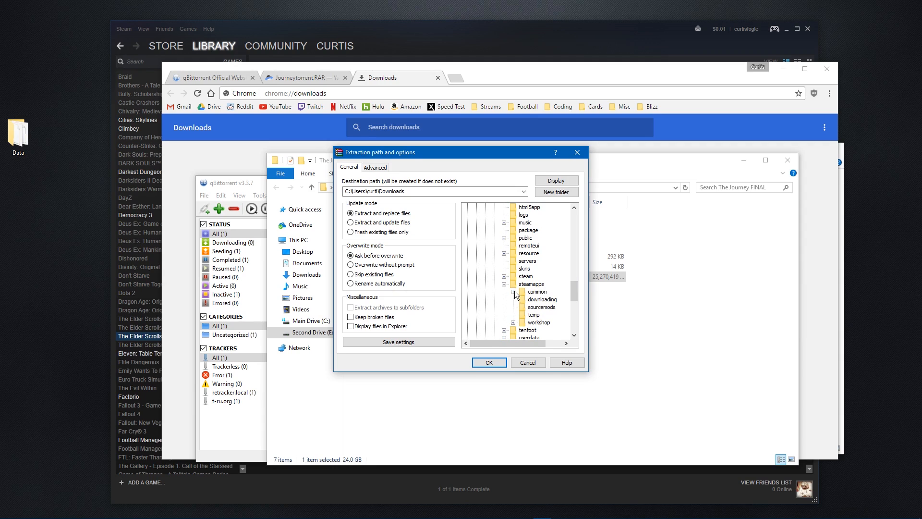
click(513, 292)
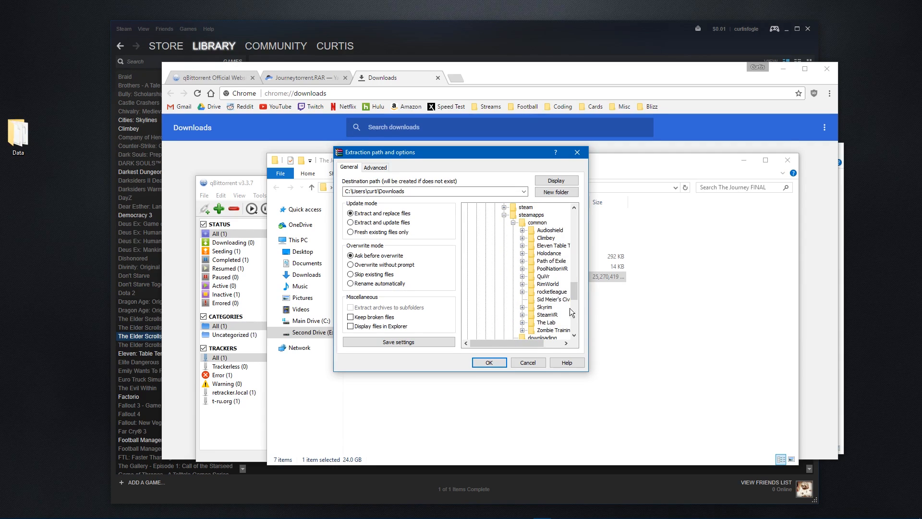
Step: Choose Steam's steamapps\common folder as the destination and extract Skyrim.rar there
click(544, 309)
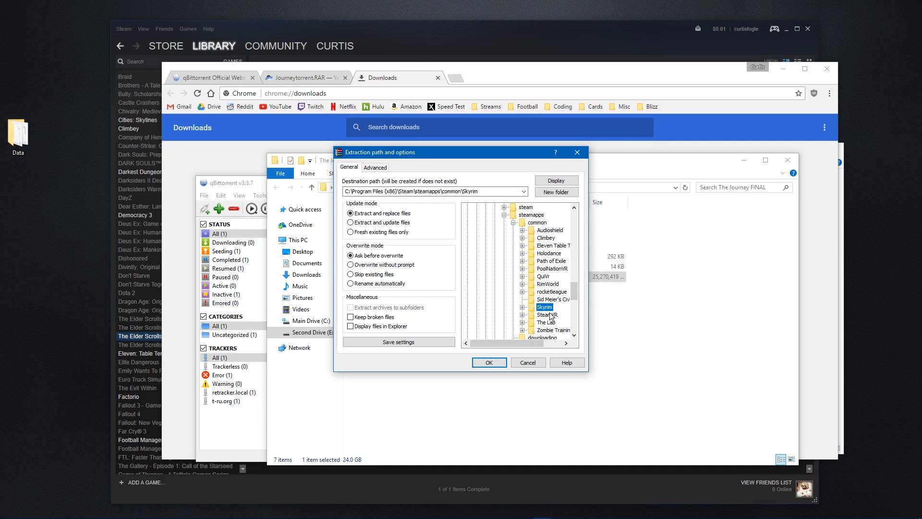
click(538, 223)
click(496, 363)
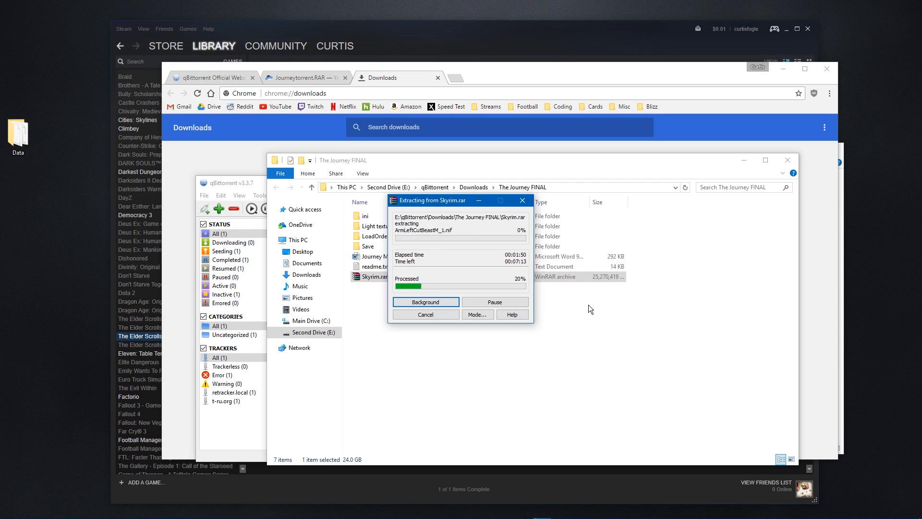
Step: Copy the ini and Save folders from The Journey FINAL into Documents\My Games\Skyrim
click(378, 302)
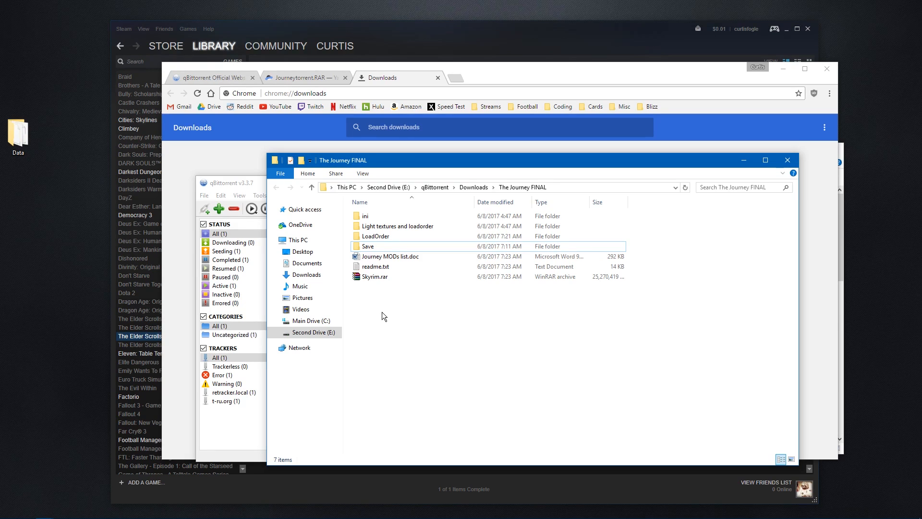
click(379, 248)
ctrl+click(379, 215)
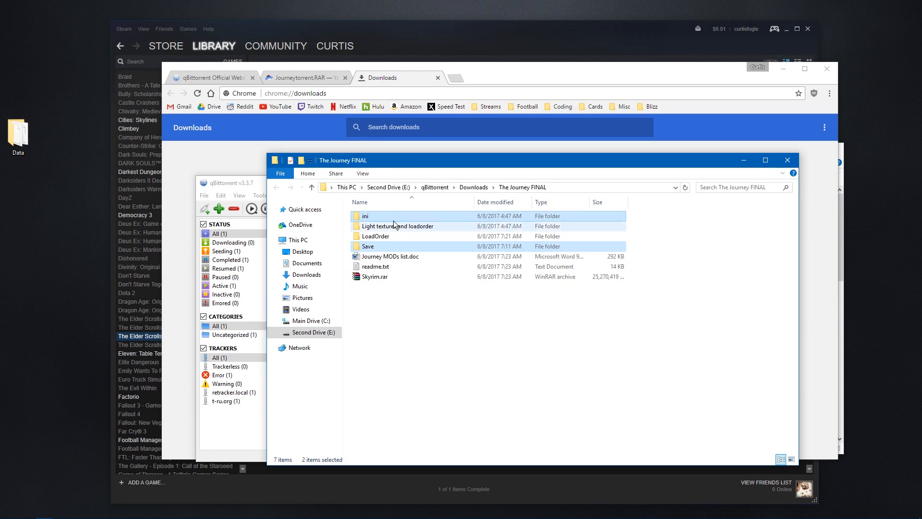
right_click(394, 216)
click(422, 392)
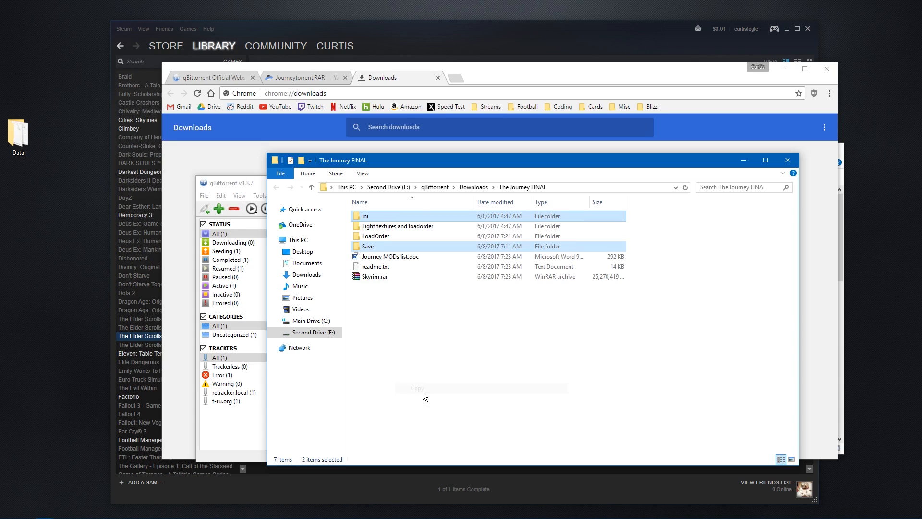
click(313, 267)
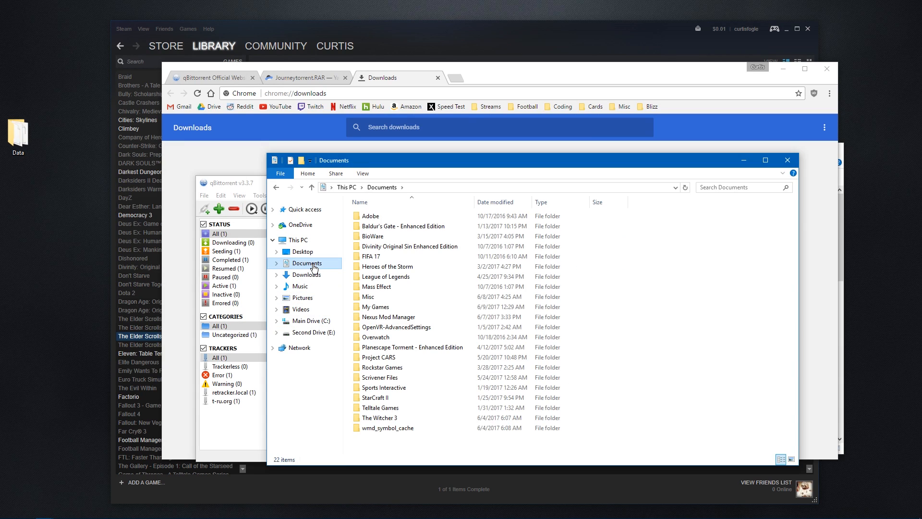
double_click(388, 309)
double_click(378, 247)
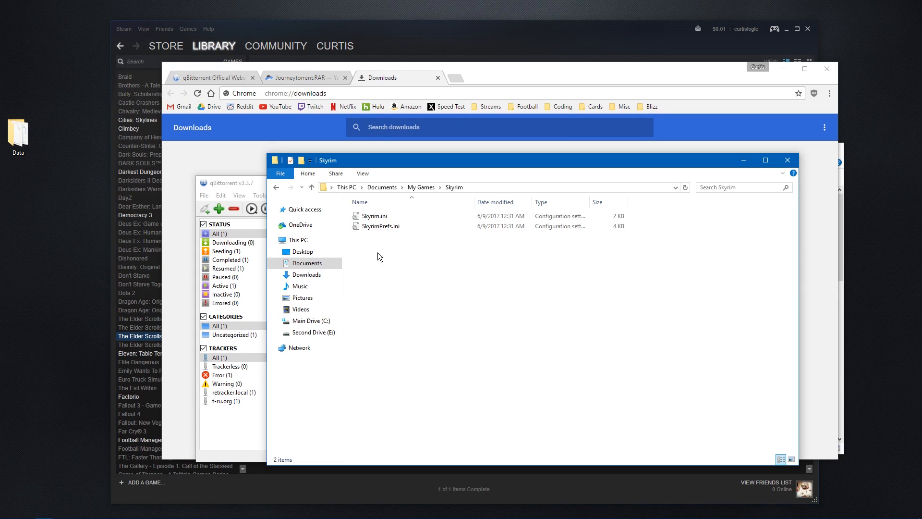
right_click(388, 312)
click(412, 379)
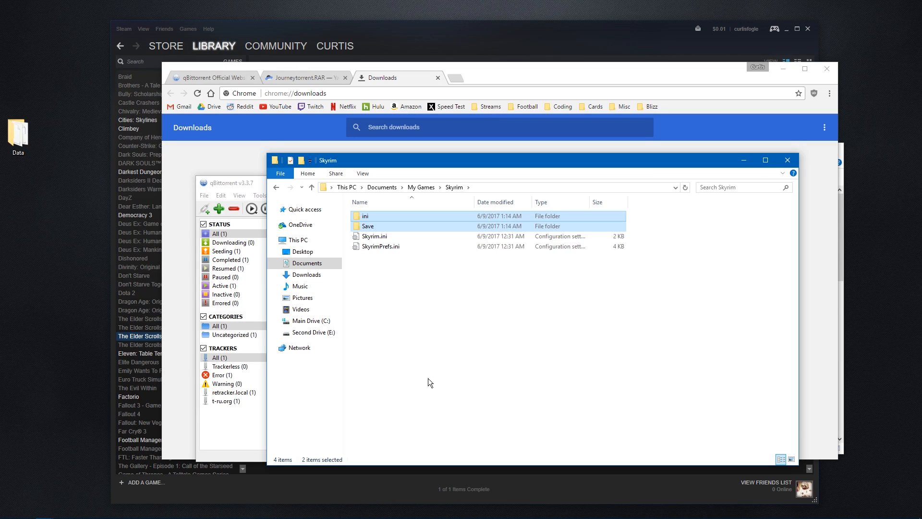
Step: Move Skyrim.ini and SkyrimPrefs.ini from the ini folder up into the Skyrim folder, replacing the existing files
double_click(376, 216)
drag(396, 267, 376, 213)
right_click(376, 219)
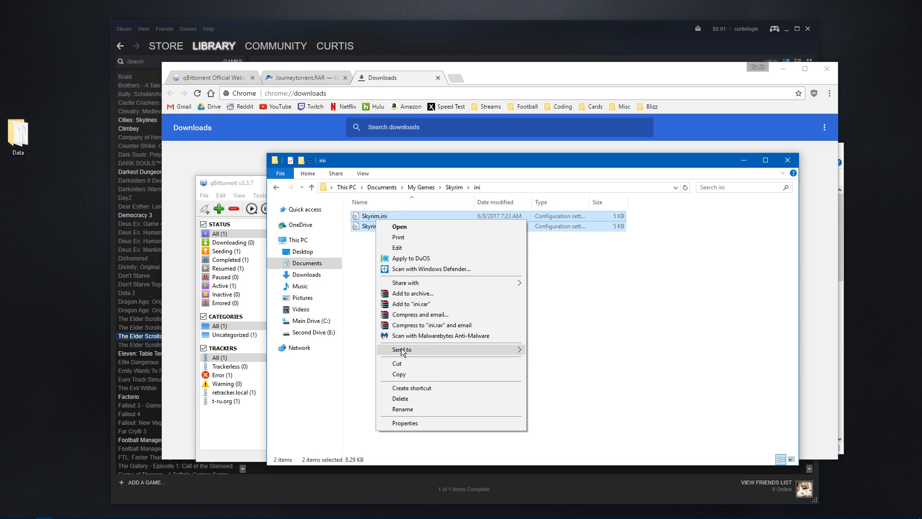
click(405, 360)
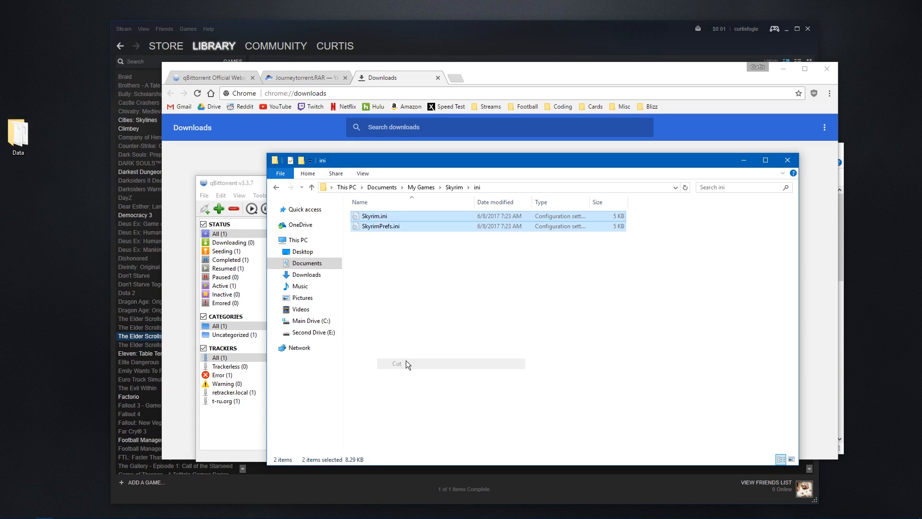
click(276, 187)
right_click(387, 281)
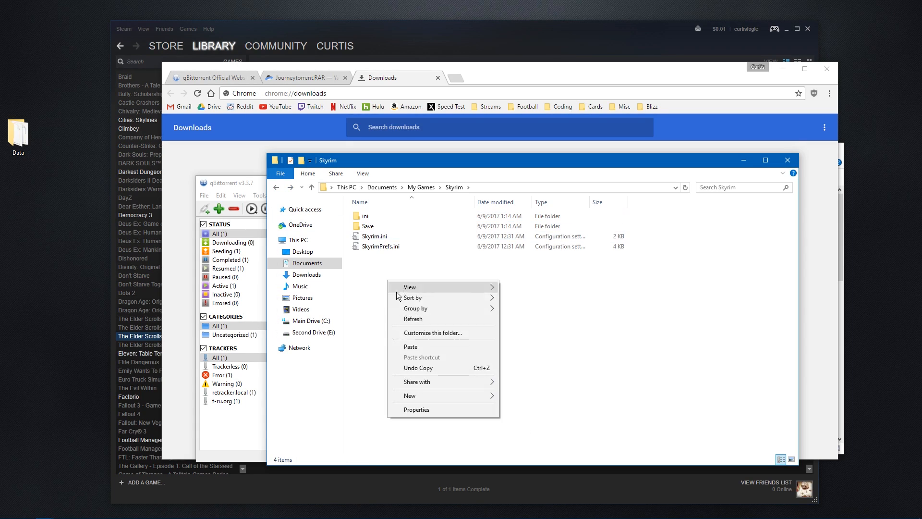
click(417, 347)
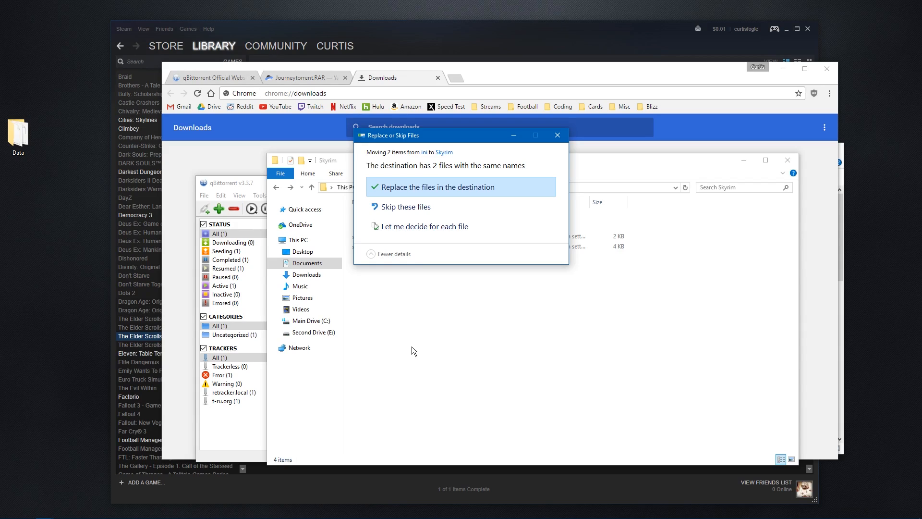
click(419, 189)
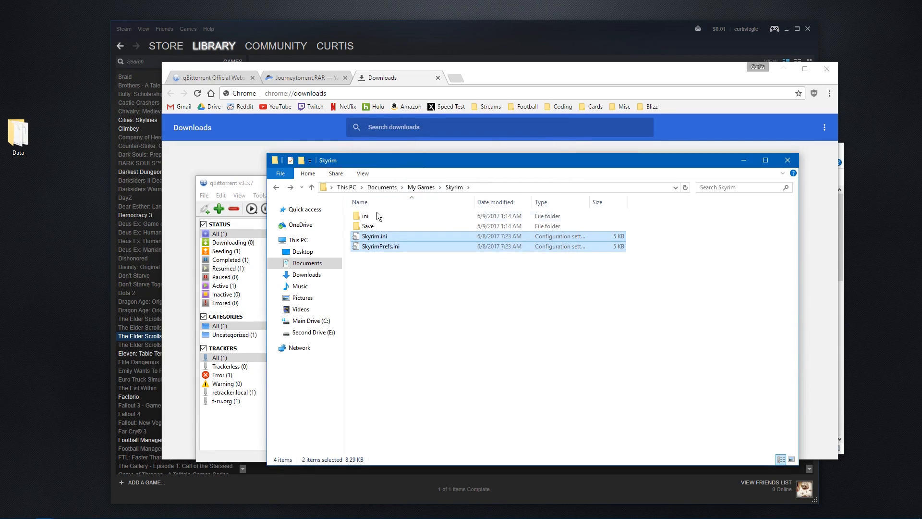
Step: Delete the ini folder from Documents\My Games\Skyrim and rename the Save folder to Saves
click(370, 216)
key(Delete)
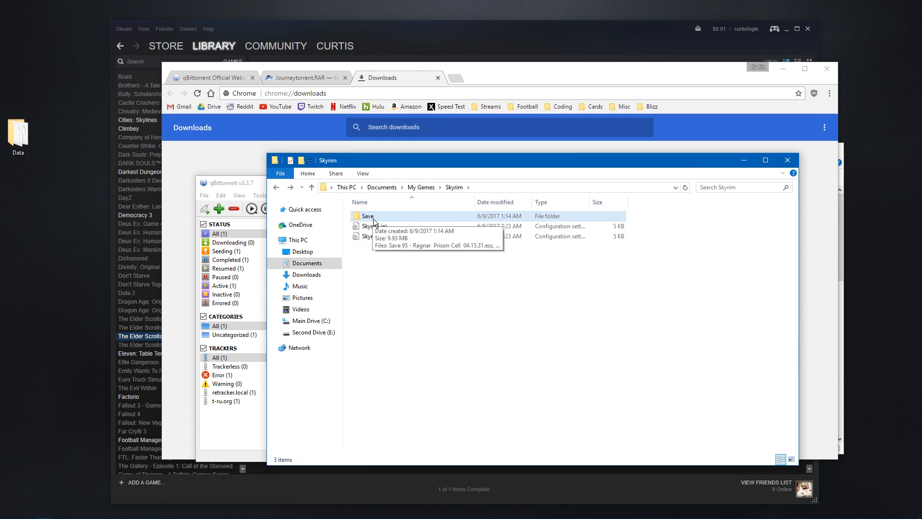
click(373, 219)
click(379, 216)
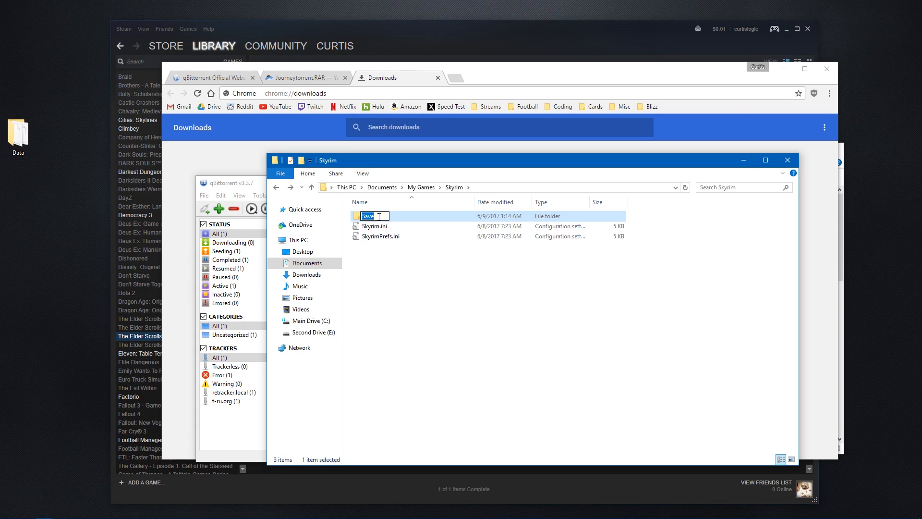
click(378, 217)
text(s)
click(384, 252)
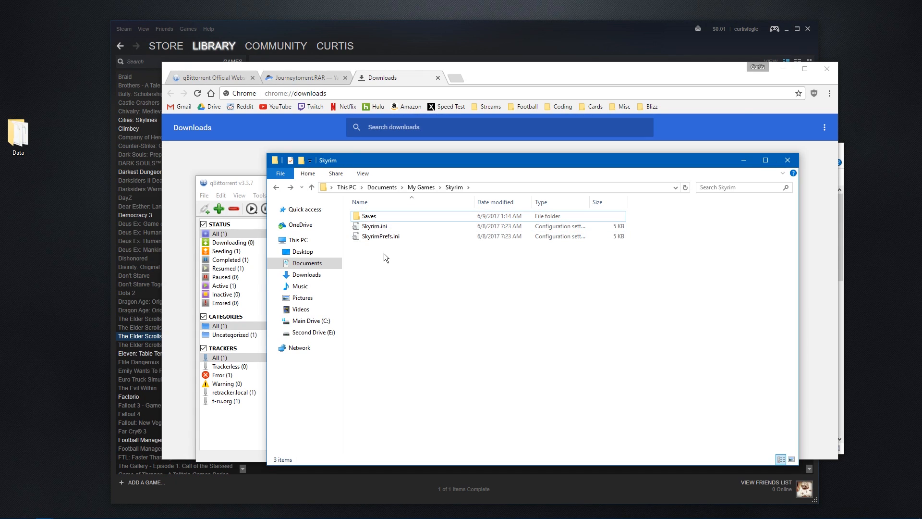
double_click(379, 219)
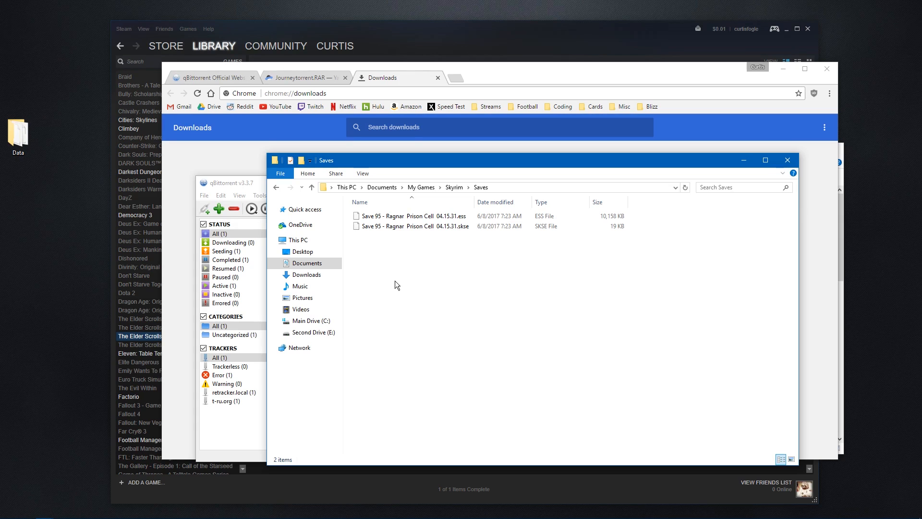
key(alt+Left)
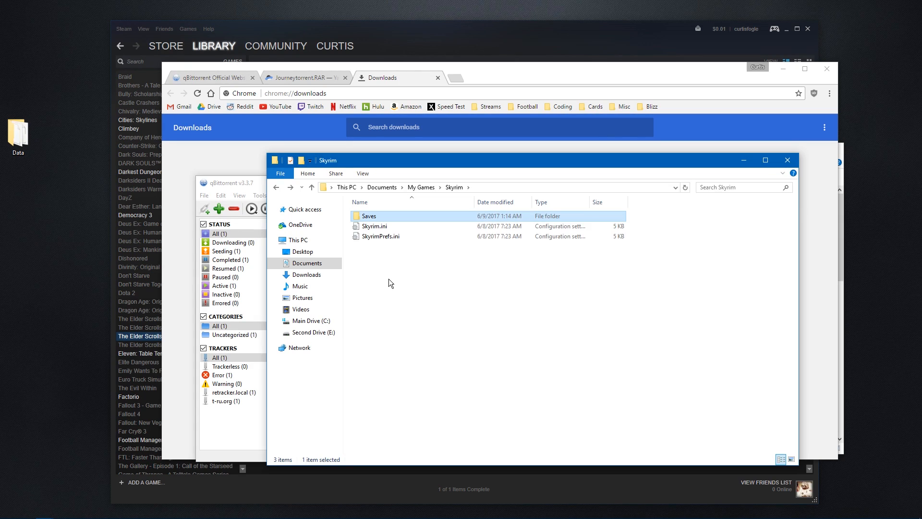
Step: Open SkyrimPrefs.ini and check the screen resolution entries iSize H and iSize W in its [Display] section
double_click(378, 236)
click(451, 256)
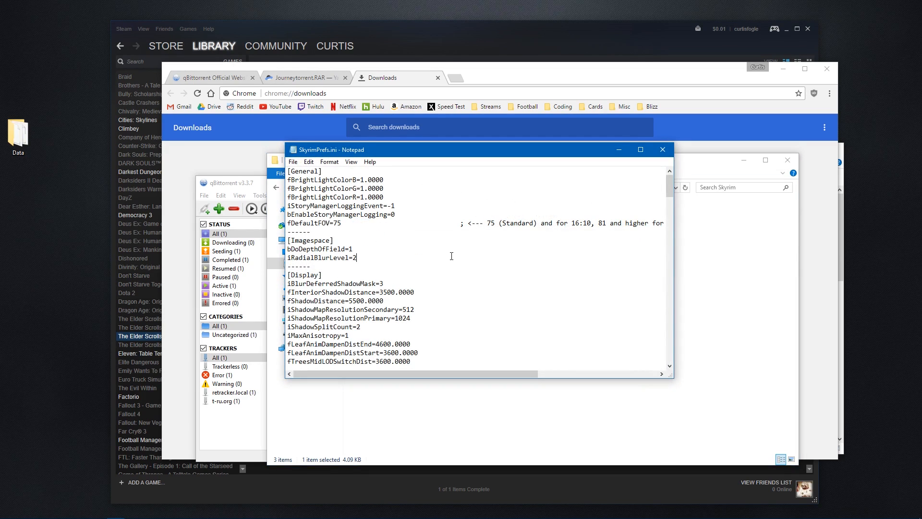
scroll(448, 253, down, 1)
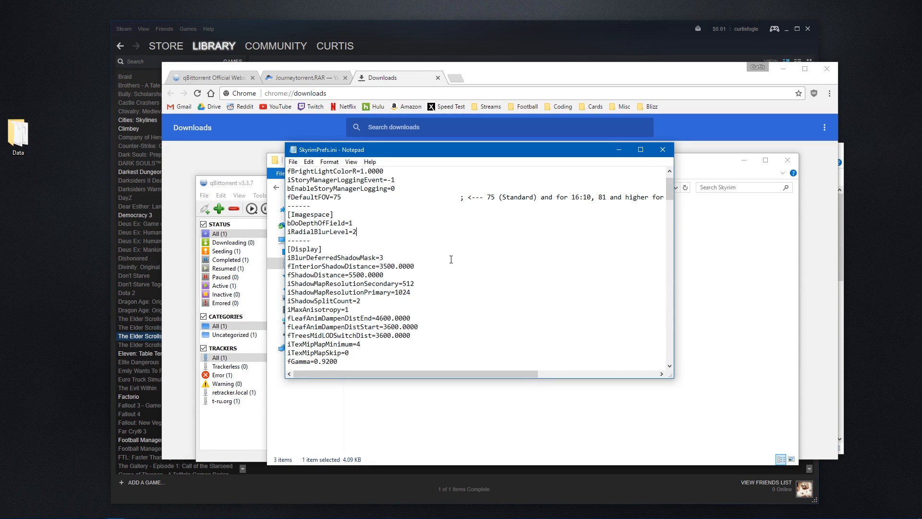
scroll(453, 264, down, 2)
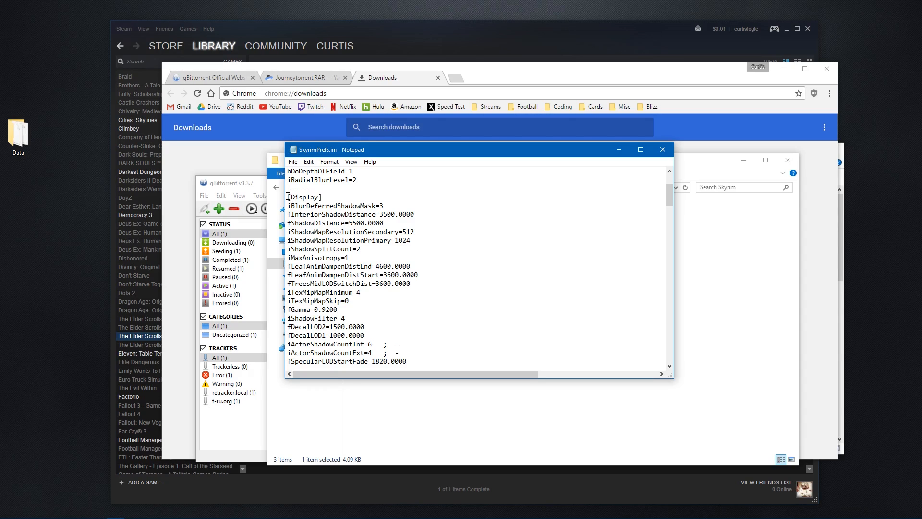
drag(288, 197, 325, 199)
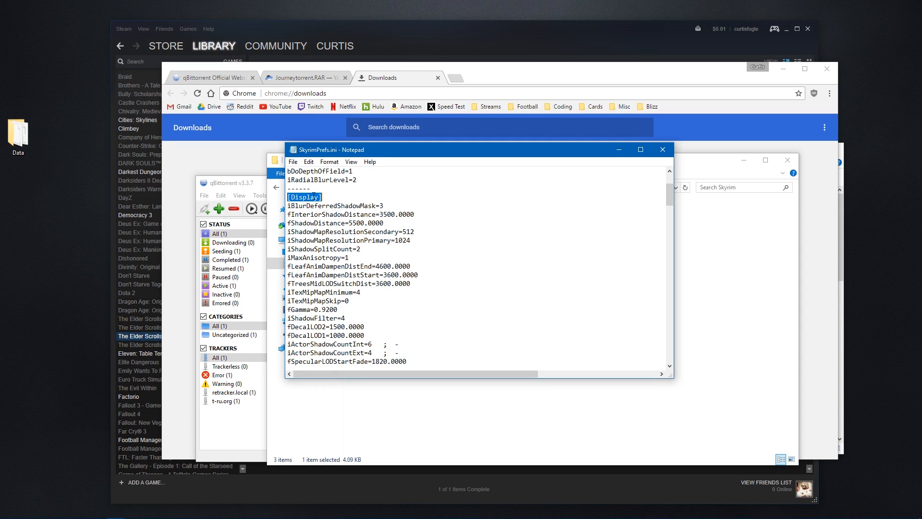
scroll(360, 228, down, 4)
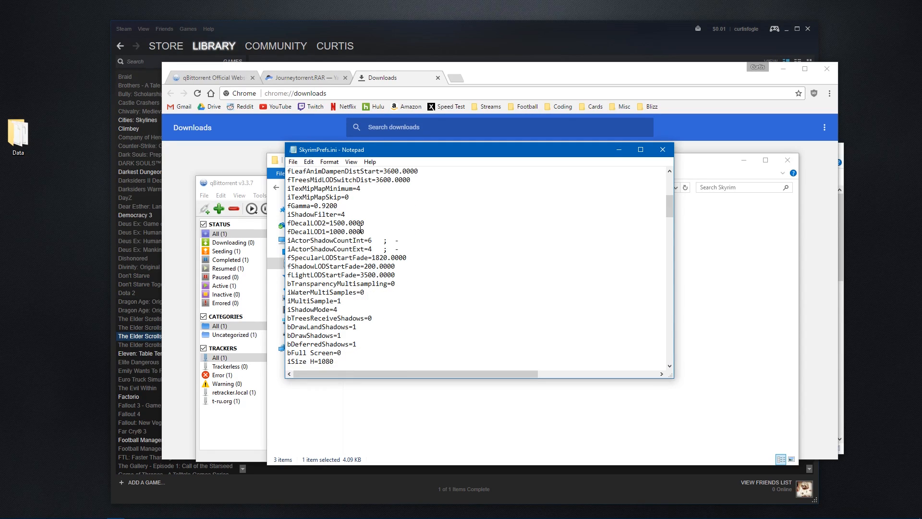
scroll(361, 229, down, 1)
drag(288, 336, 318, 335)
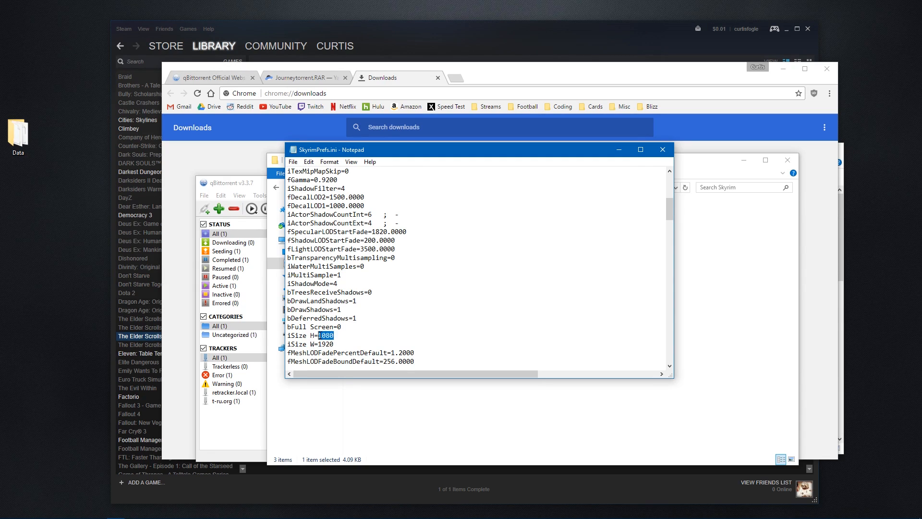
click(339, 345)
mouse_move(318, 338)
mouse_down()
mouse_move(335, 335)
mouse_move(324, 343)
mouse_up()
click(346, 336)
scroll(373, 336, down, 1)
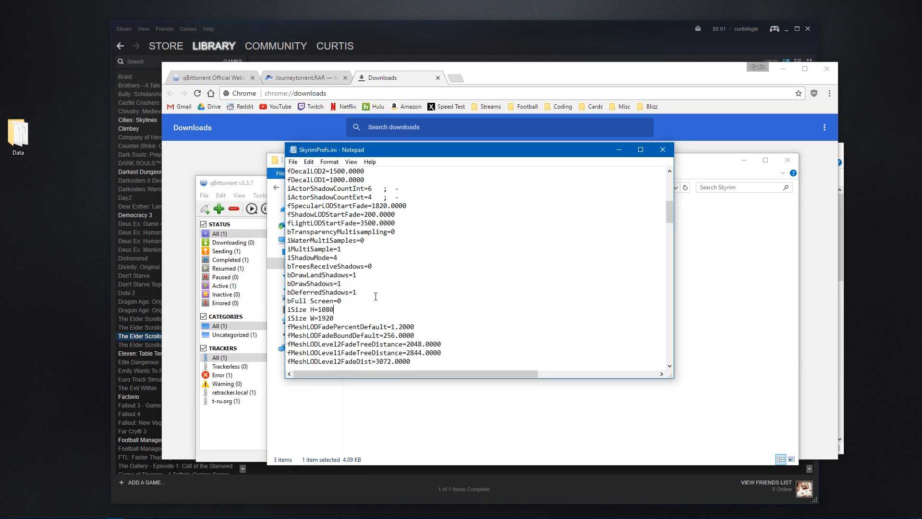
Step: Check the bFloatPointRenderTarget setting in SkyrimPrefs.ini and close the file
scroll(370, 227, down, 3)
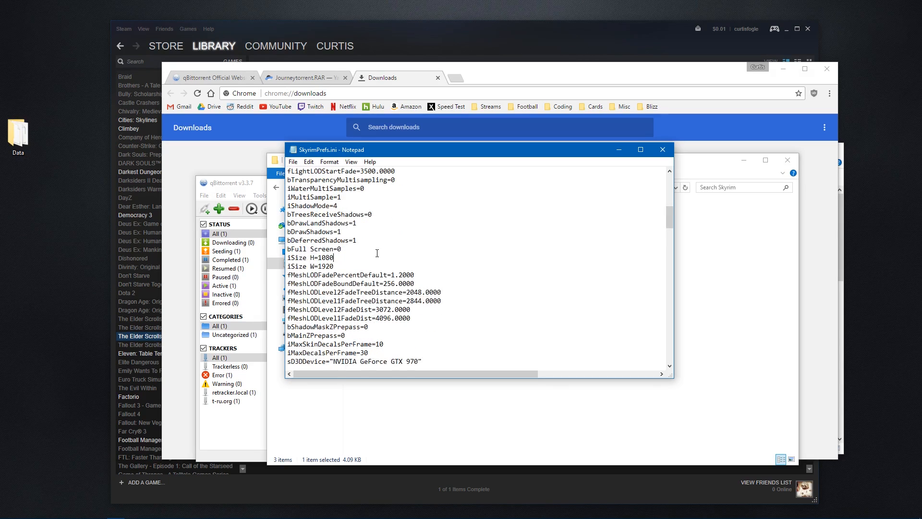
scroll(365, 264, down, 1)
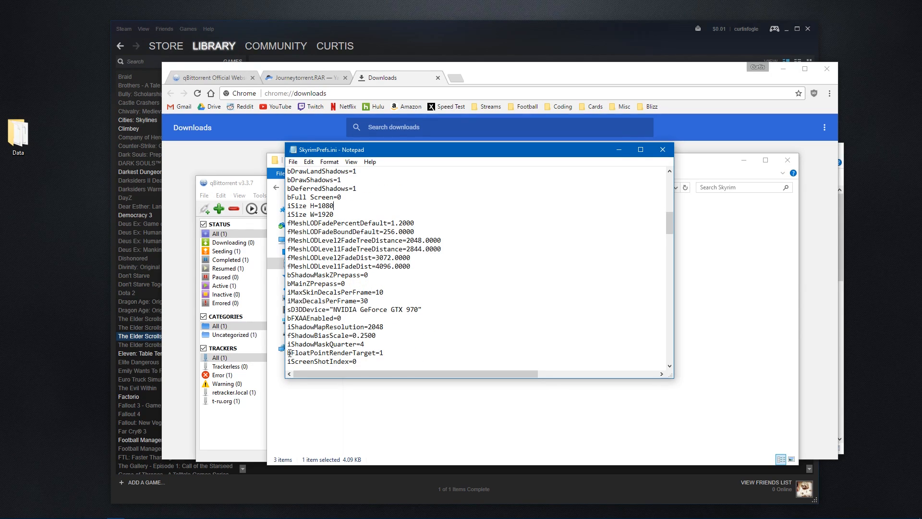
drag(289, 353, 380, 353)
click(385, 353)
click(393, 354)
click(663, 150)
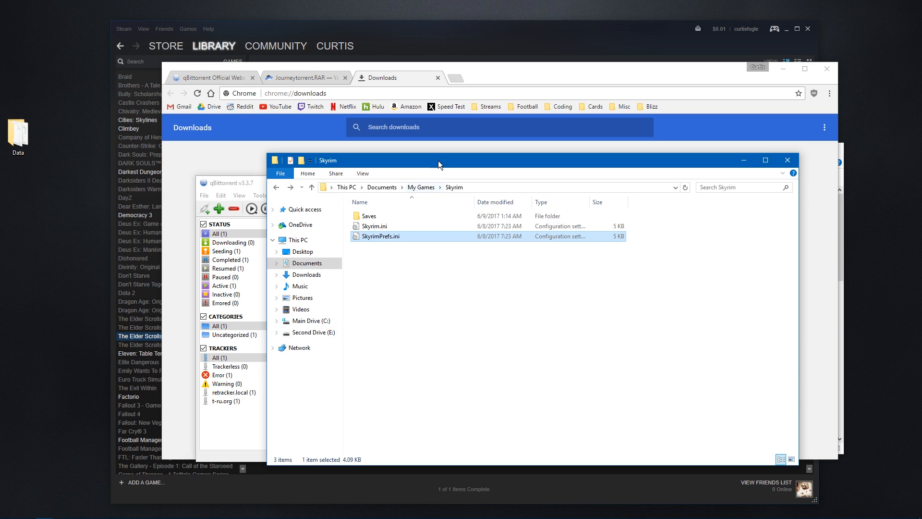
Step: Close the Skyrim documents folder and open the LoadOrder folder in The Journey FINAL torrent's destination folder
drag(438, 161, 385, 165)
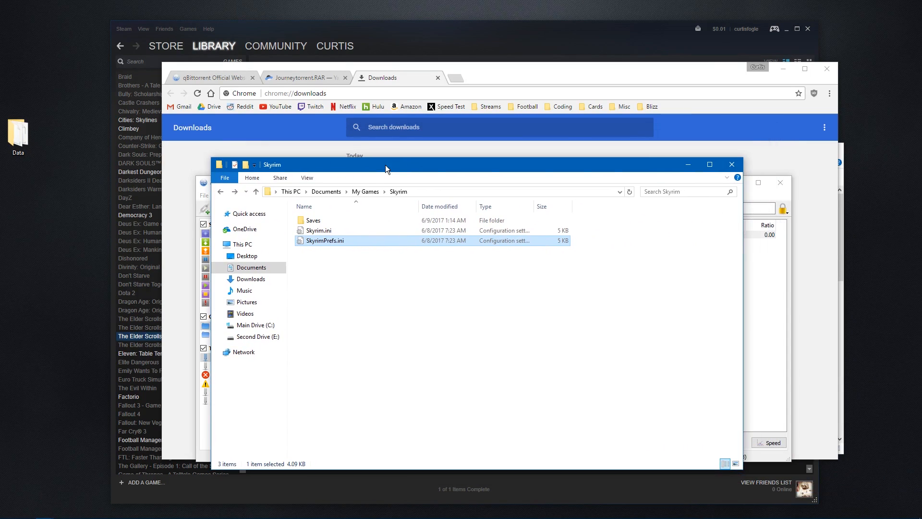
click(730, 166)
right_click(385, 234)
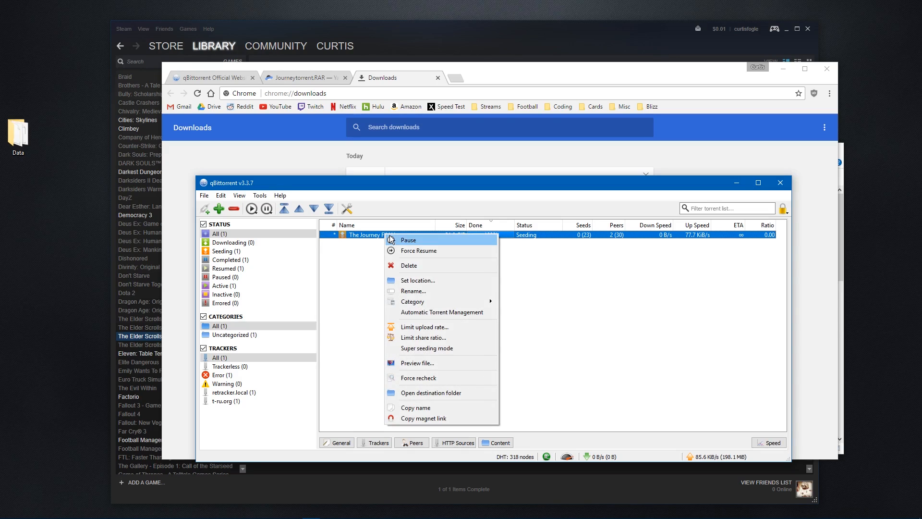
click(432, 393)
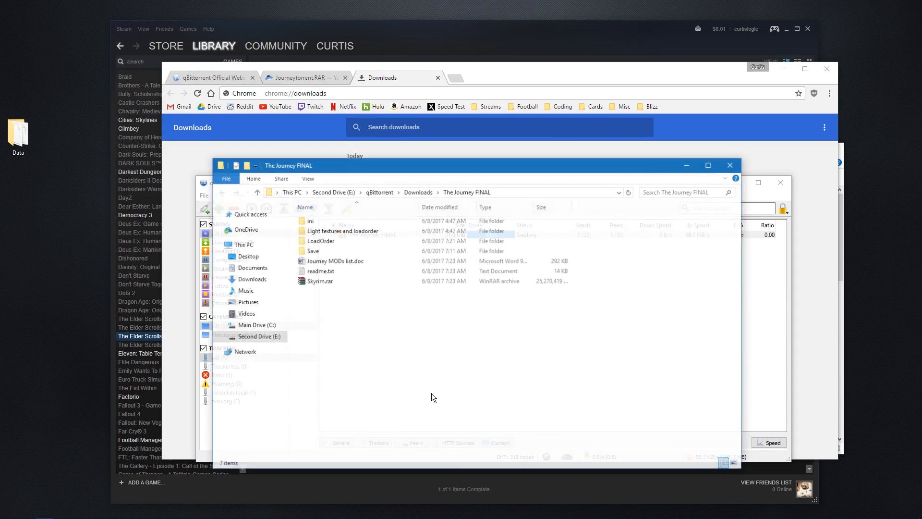
drag(385, 166, 431, 164)
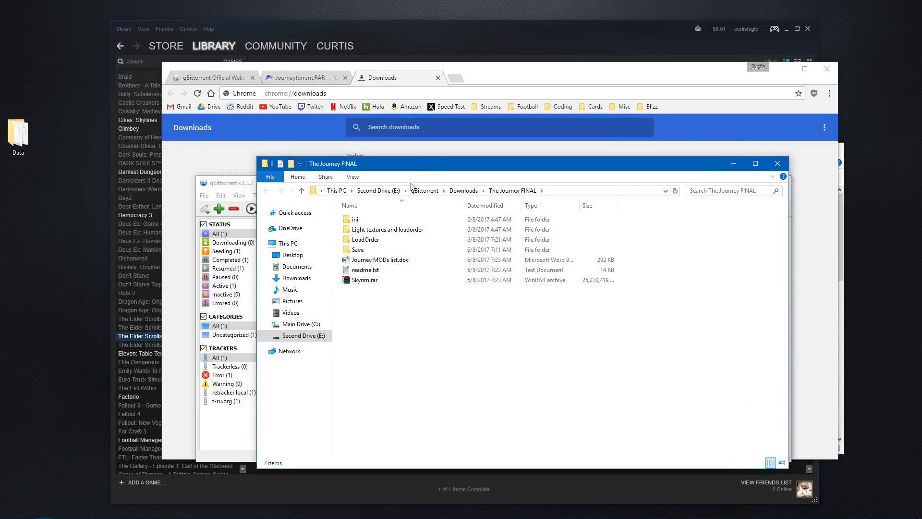
double_click(370, 242)
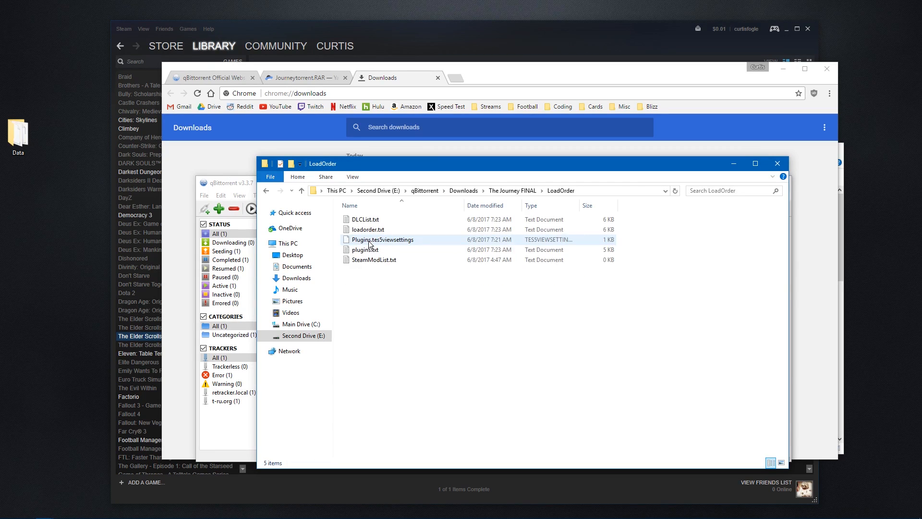
Step: Copy all five files in the LoadOrder folder
drag(401, 338, 378, 246)
drag(361, 221, 361, 221)
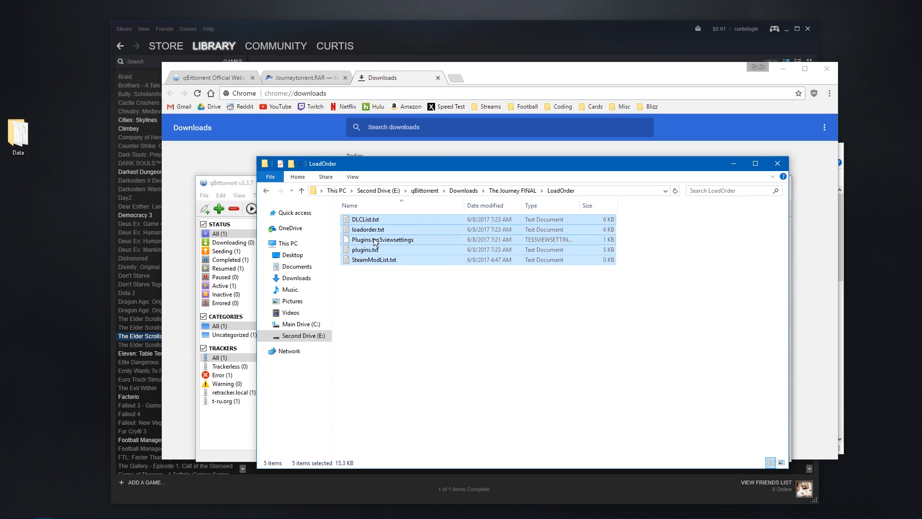
right_click(374, 240)
click(415, 347)
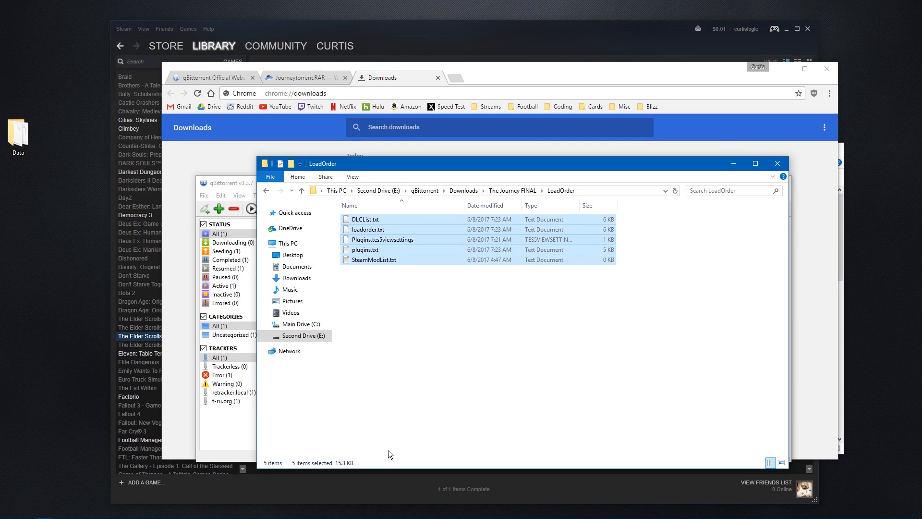
mouse_move(80, 516)
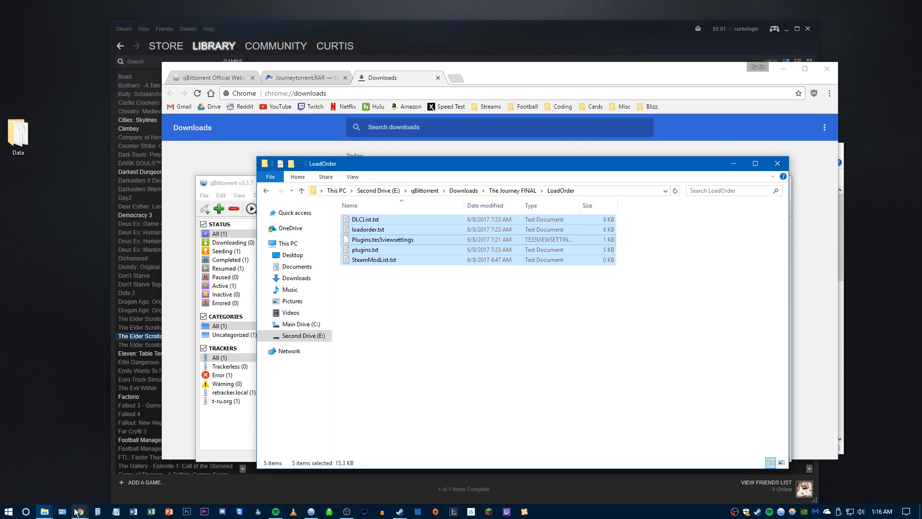
click(26, 512)
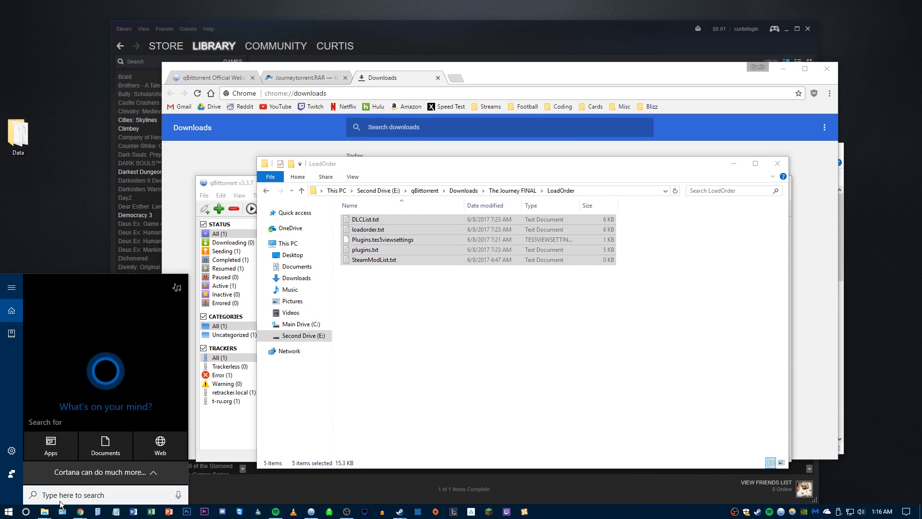
click(9, 513)
click(9, 512)
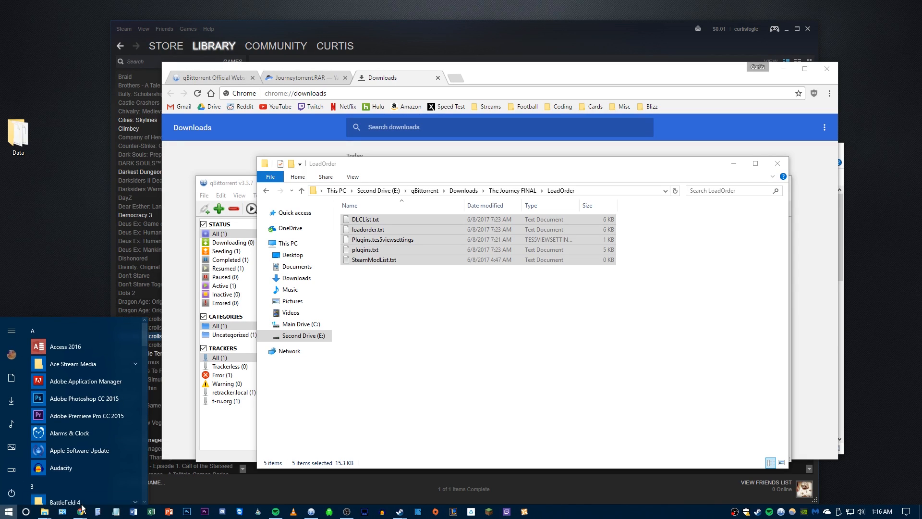
Step: Search Windows for %localappdata% and open the matching file folder
click(26, 512)
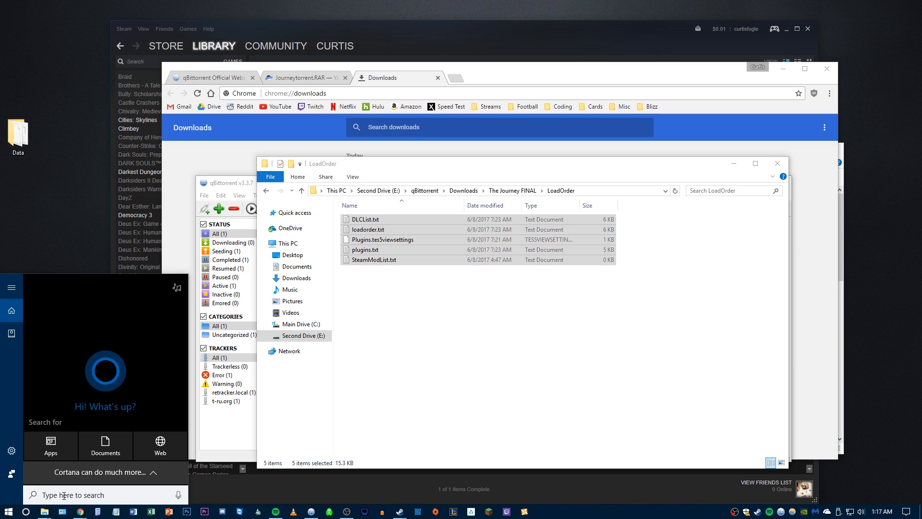
text(%)
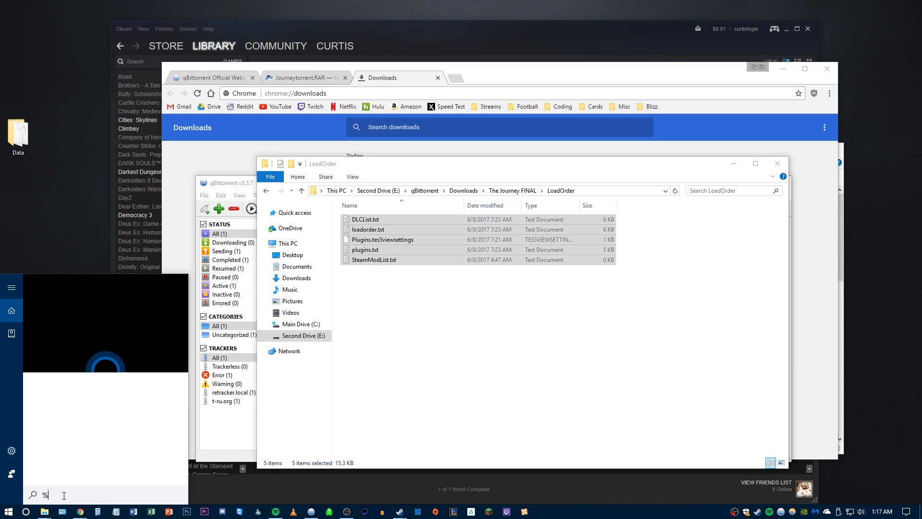
text(local)
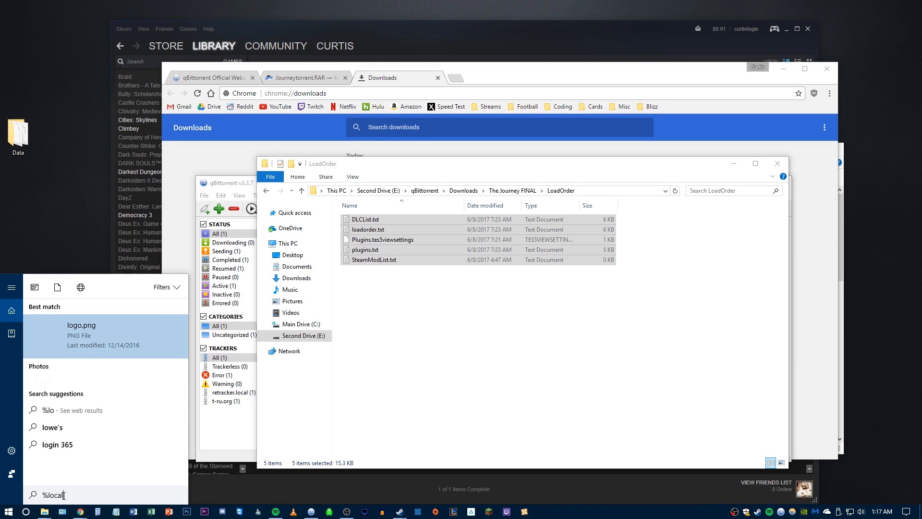
text(appdata)
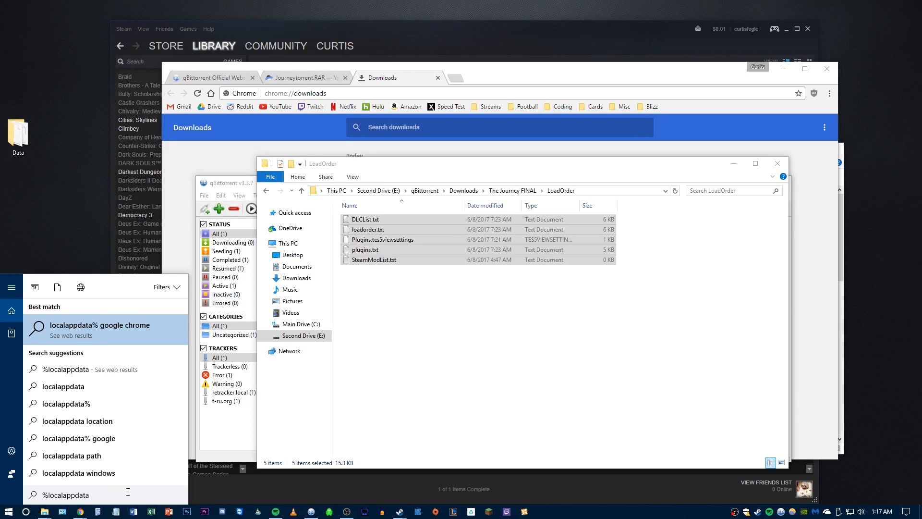
text(%)
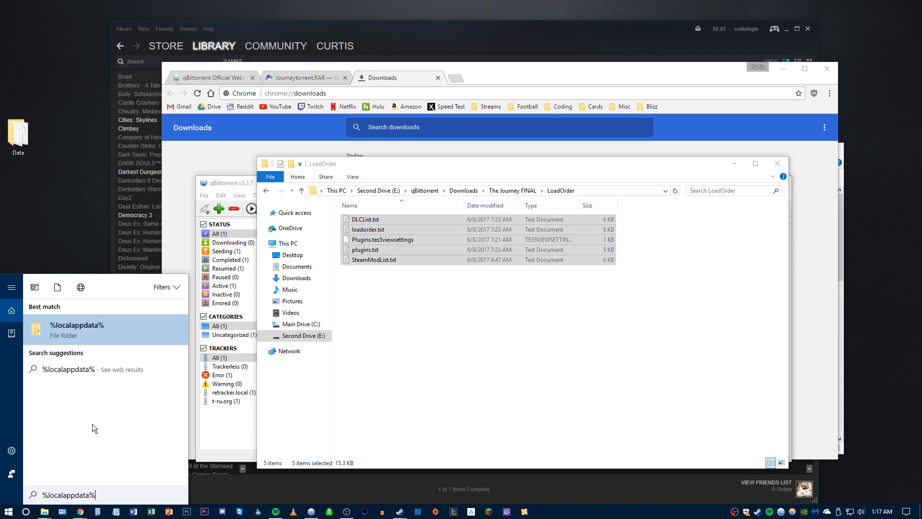
click(80, 334)
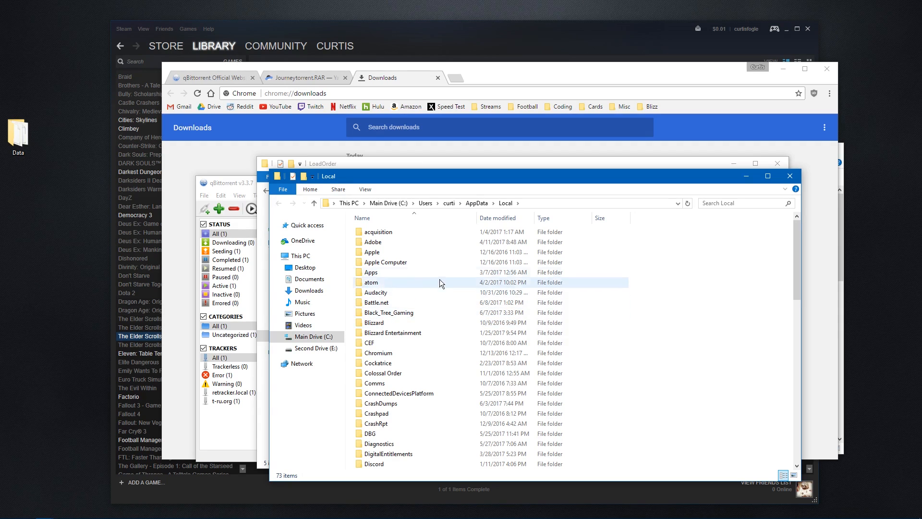
Step: Open the Skyrim folder inside AppData\Local
scroll(431, 283, down, 3)
scroll(431, 292, down, 10)
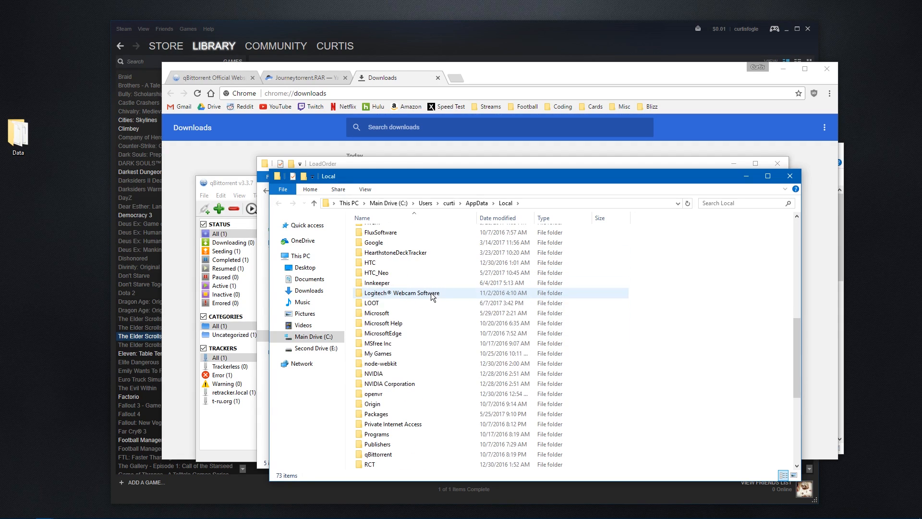
scroll(411, 391, down, 1)
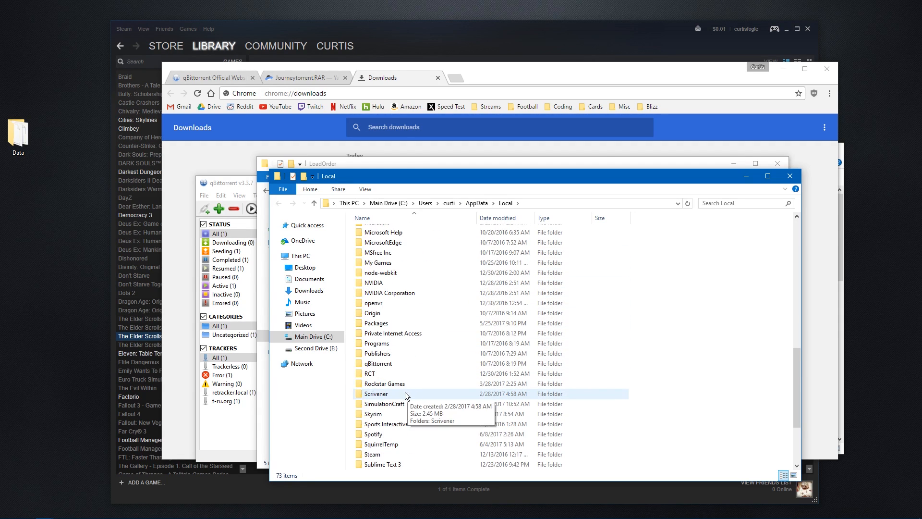
click(384, 416)
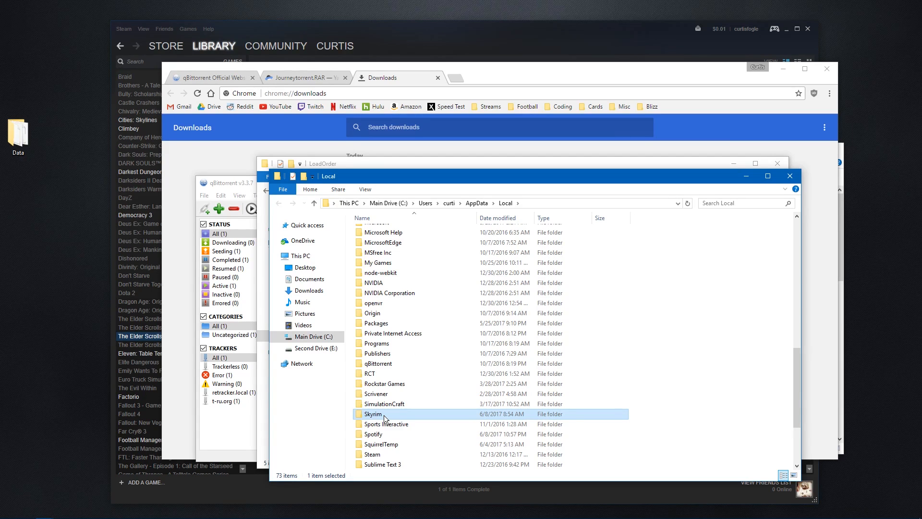
double_click(384, 415)
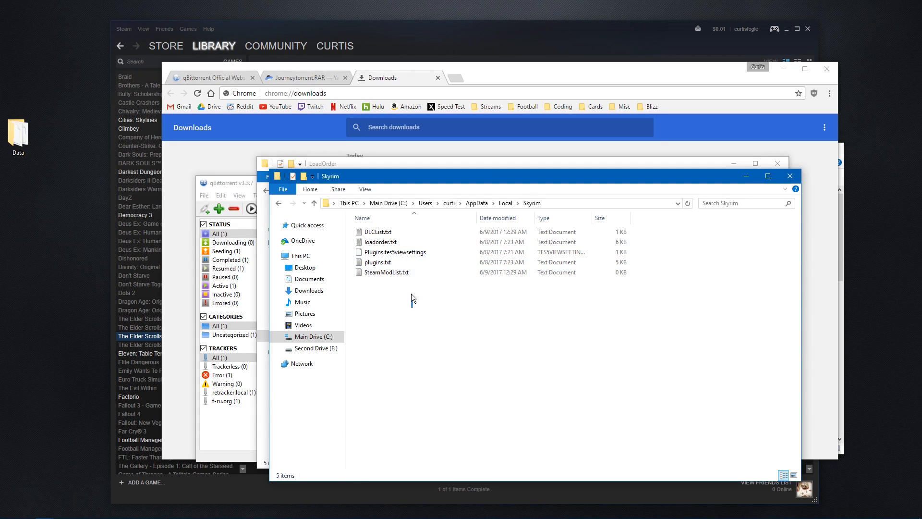
Step: Replace the five existing files in the AppData\Local Skyrim folder with the copied load order files
drag(412, 307, 404, 233)
key(Delete)
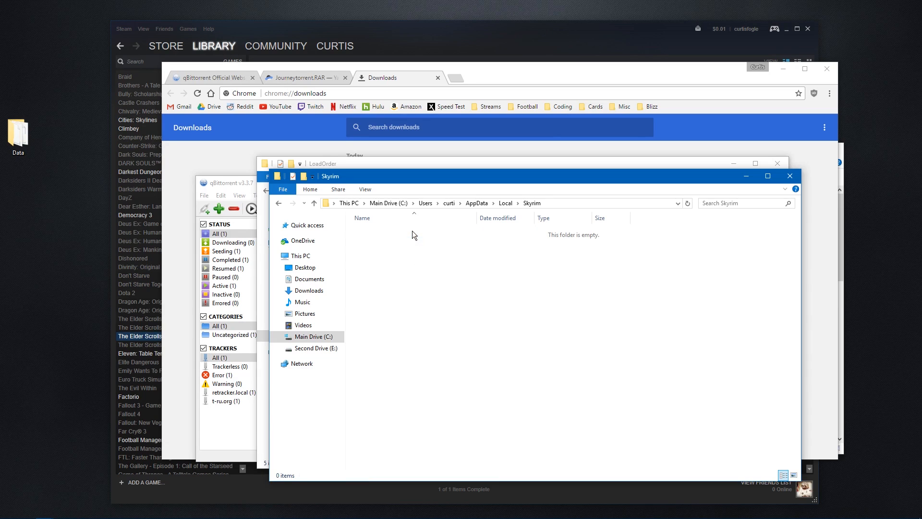
right_click(408, 277)
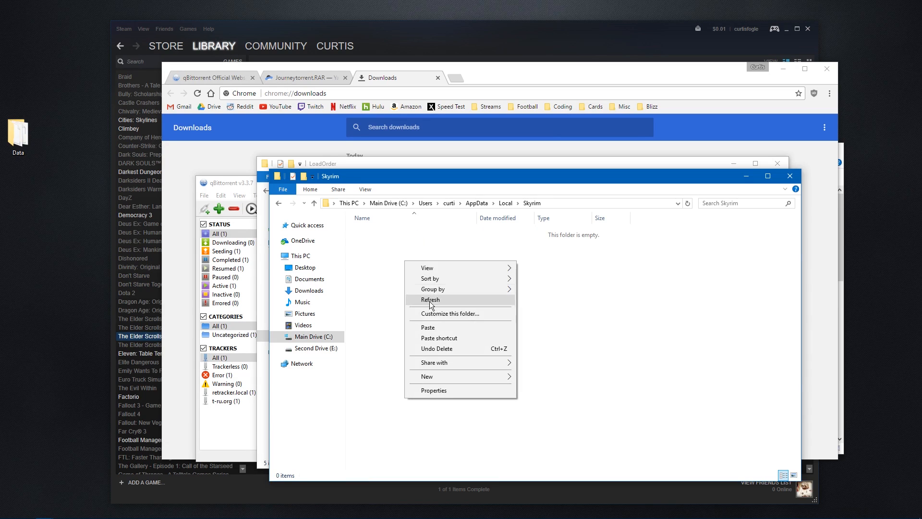
click(436, 326)
click(432, 321)
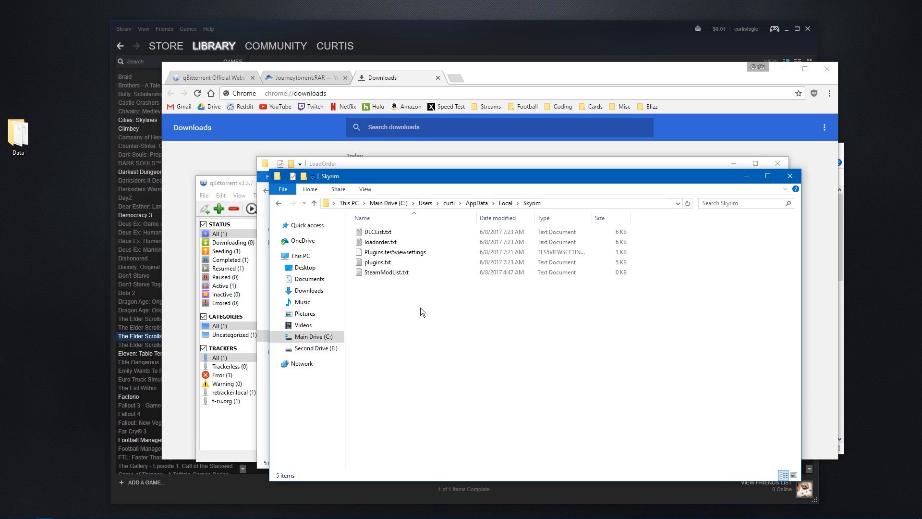
Step: Open DLCList.txt from the Skyrim folder, look through its list of plugins, and close it
double_click(377, 232)
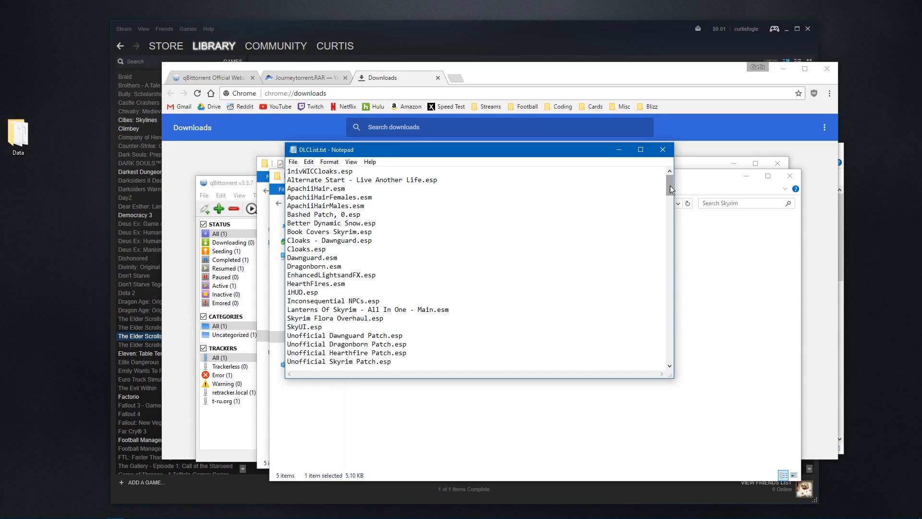
drag(669, 186, 653, 170)
click(662, 150)
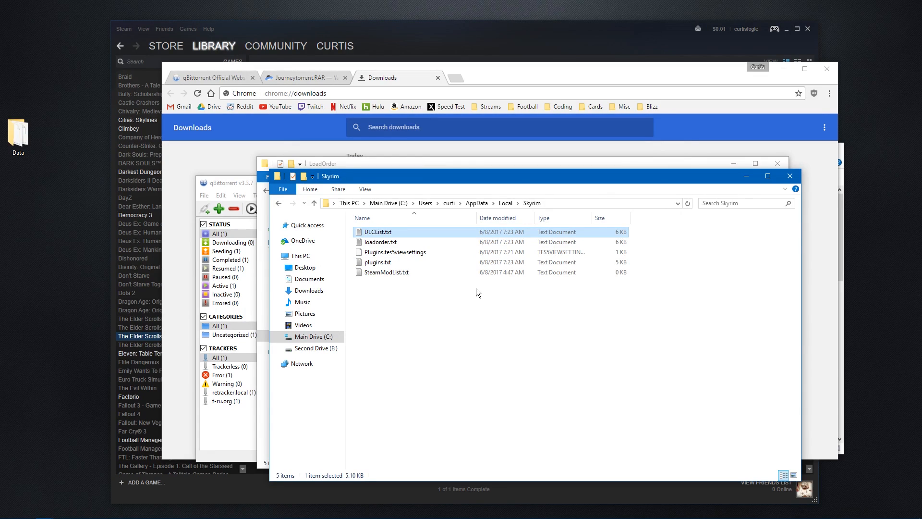
Step: Close the Skyrim and LoadOrder folder windows and exit qBittorrent completely so it stops seeding
click(788, 177)
click(780, 164)
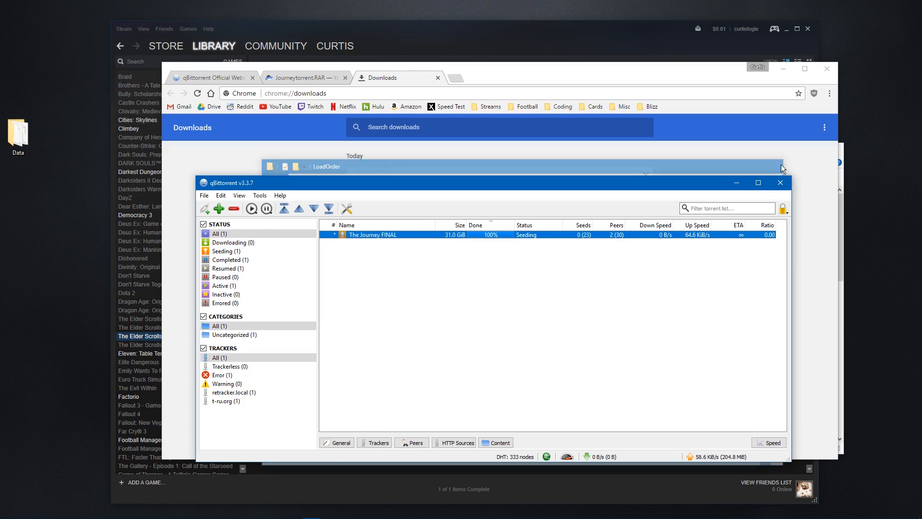
mouse_move(771, 516)
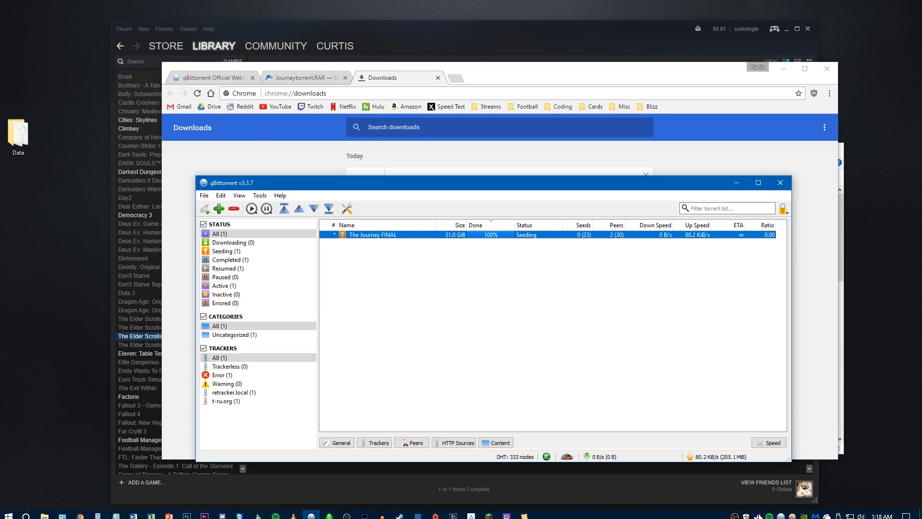
right_click(782, 513)
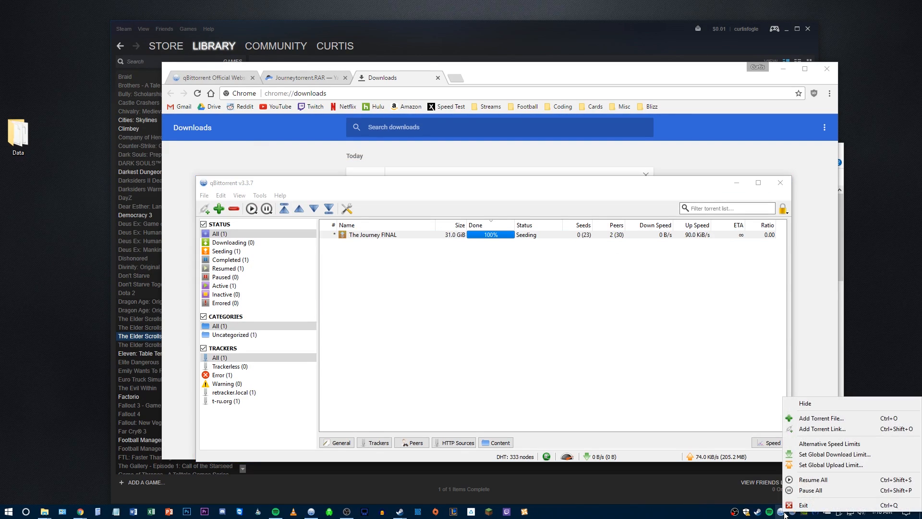
click(669, 355)
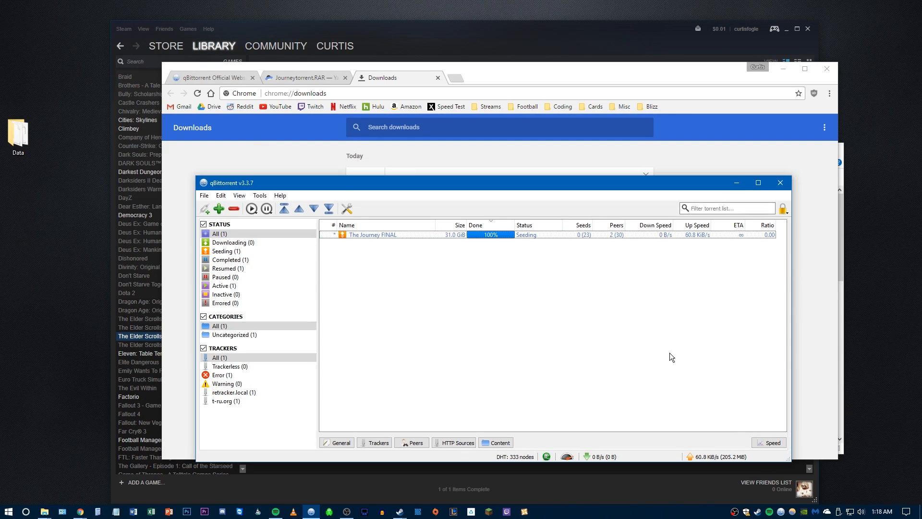
click(781, 183)
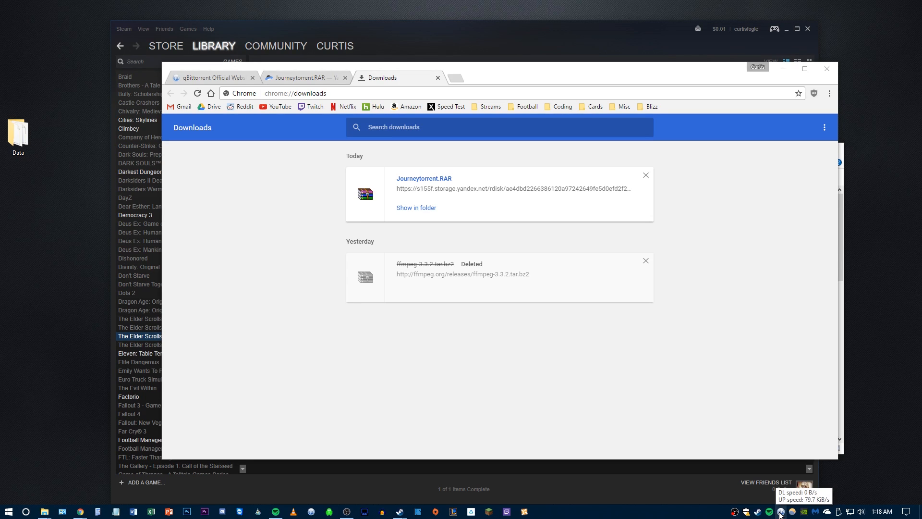
right_click(779, 512)
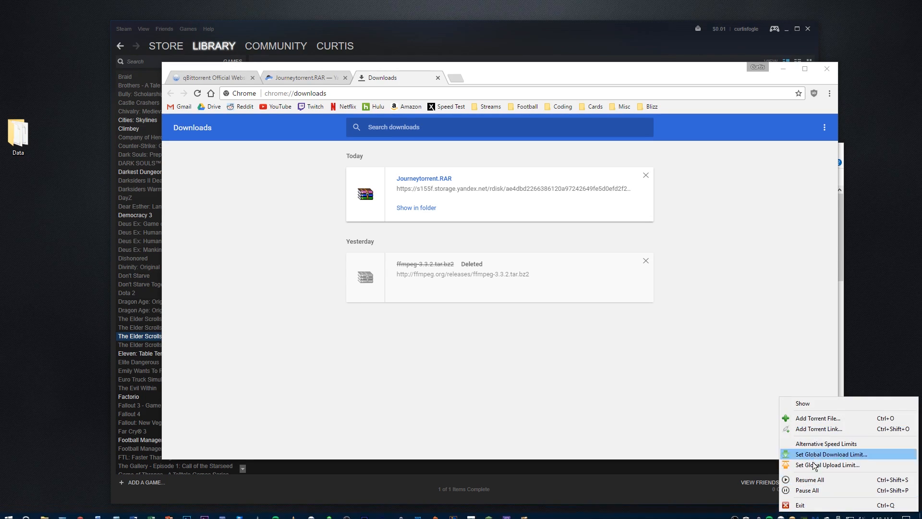
click(813, 505)
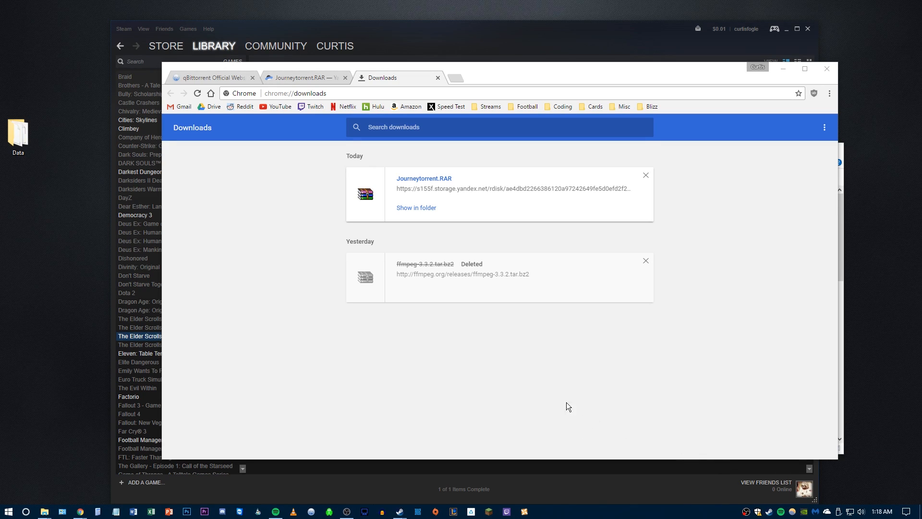
Step: Cut the Data folder on the desktop
click(499, 404)
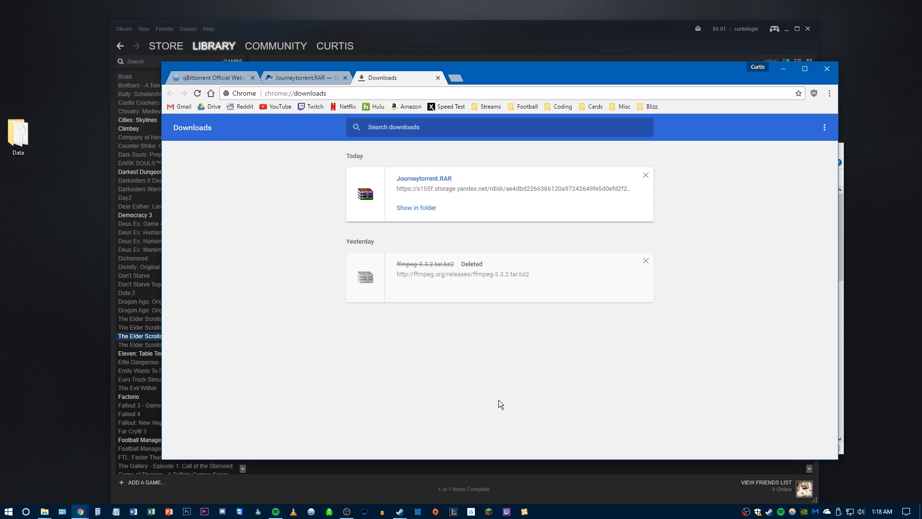
click(19, 134)
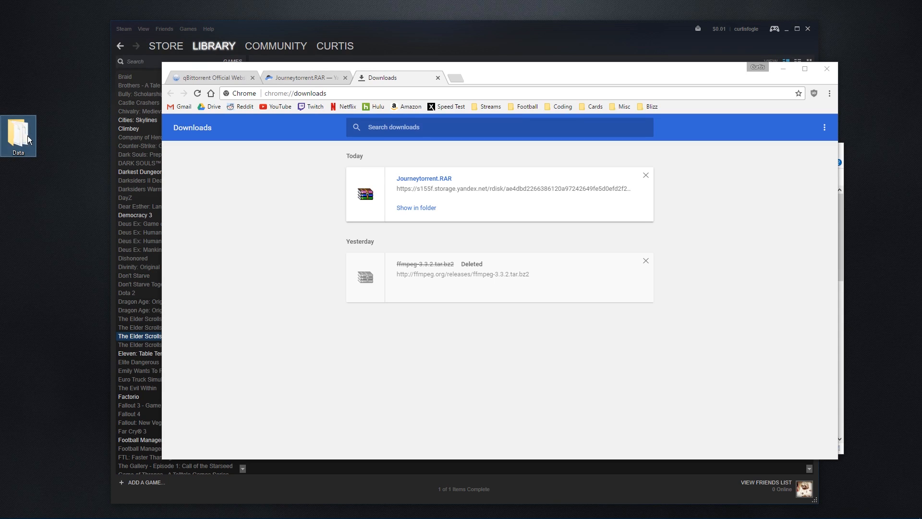
drag(30, 136, 56, 96)
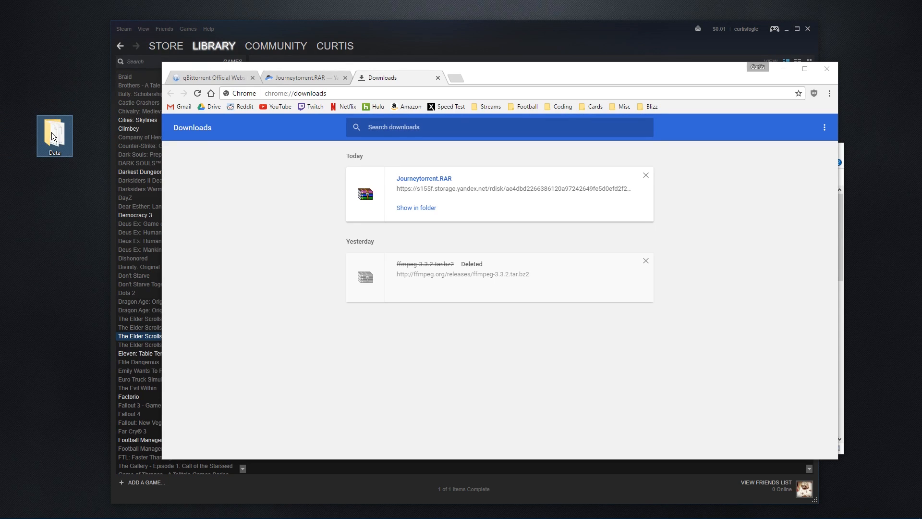
right_click(57, 127)
click(68, 329)
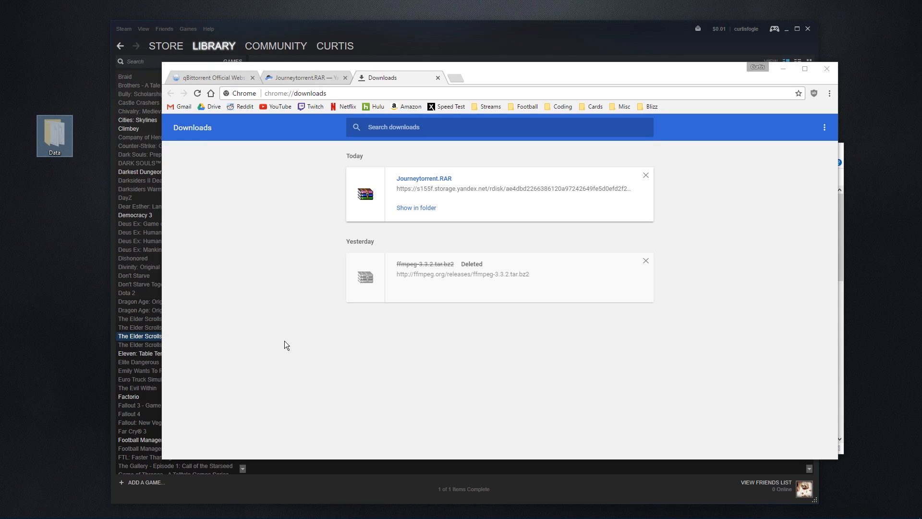
Step: Switch to the Downloads window in File Explorer and open the Steam folder under Program Files (x86) on Main Drive (C:)
mouse_move(47, 515)
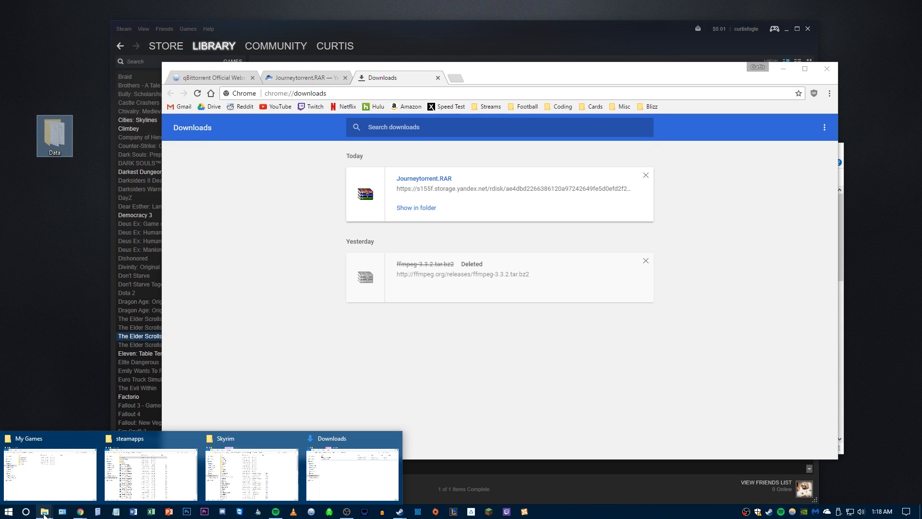
click(47, 512)
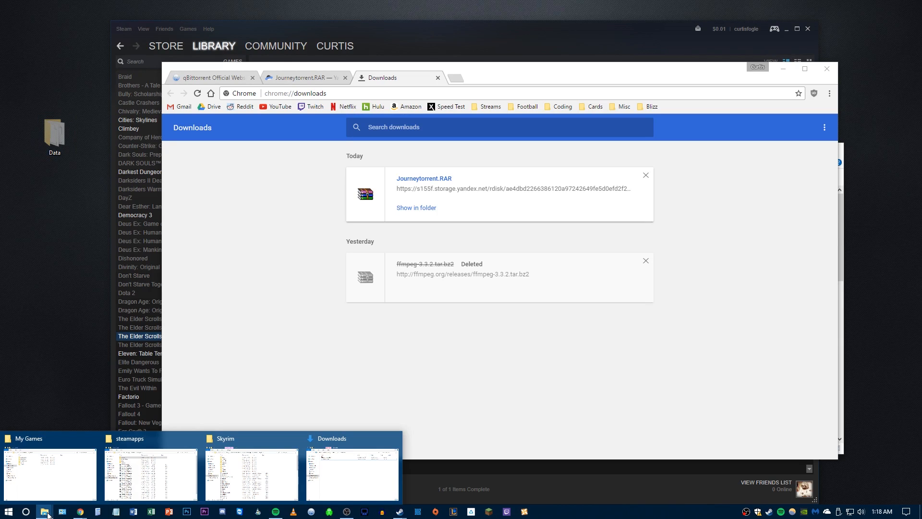
click(330, 471)
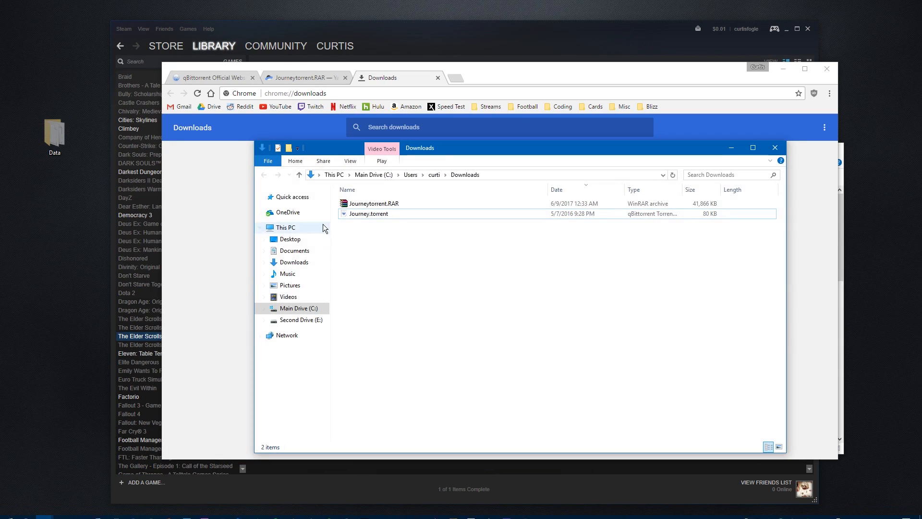
click(308, 311)
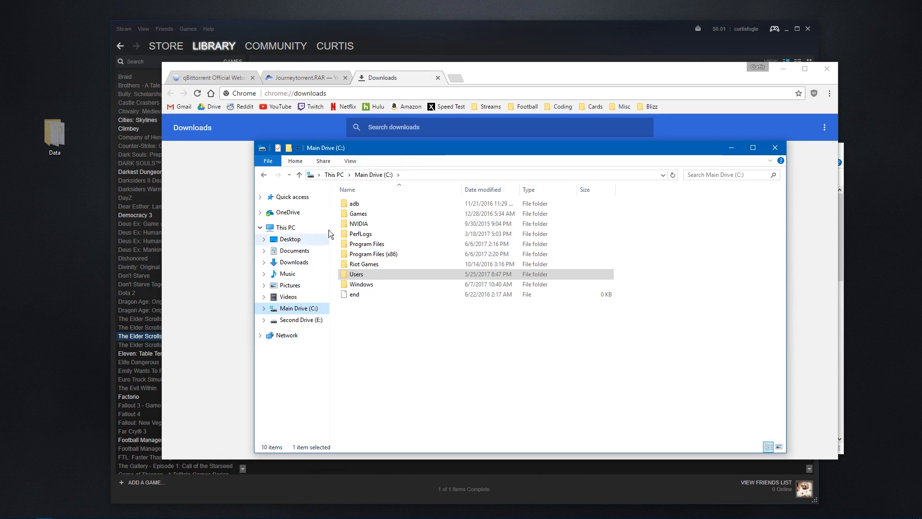
double_click(384, 255)
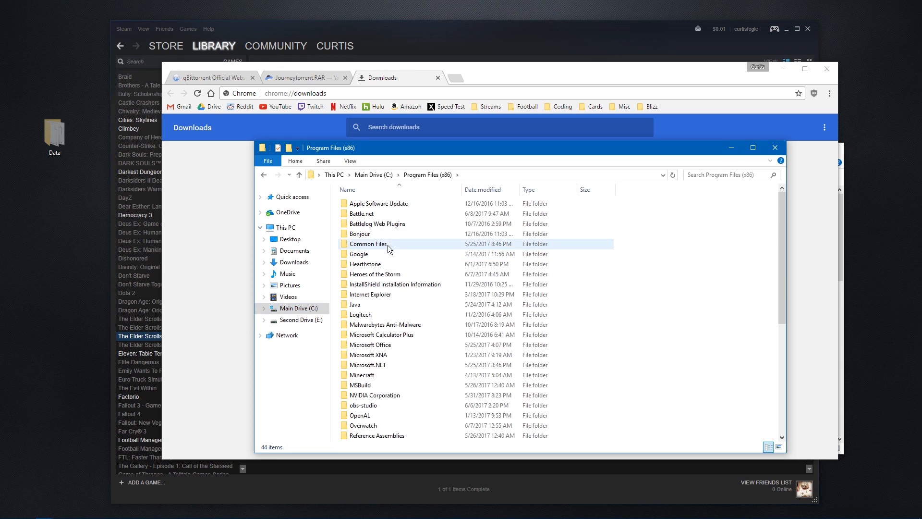
scroll(403, 245, down, 5)
scroll(406, 243, down, 2)
double_click(374, 316)
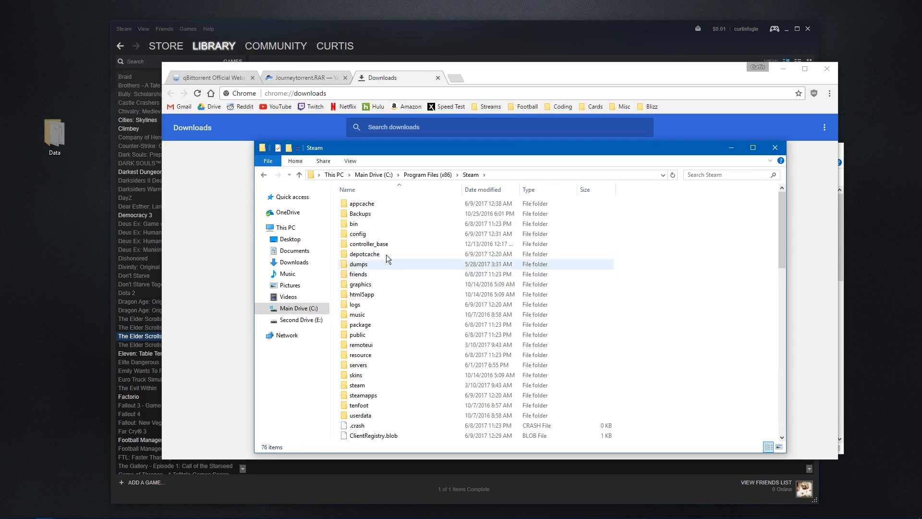
Step: Open the Skyrim game folder inside steamapps\common
double_click(370, 395)
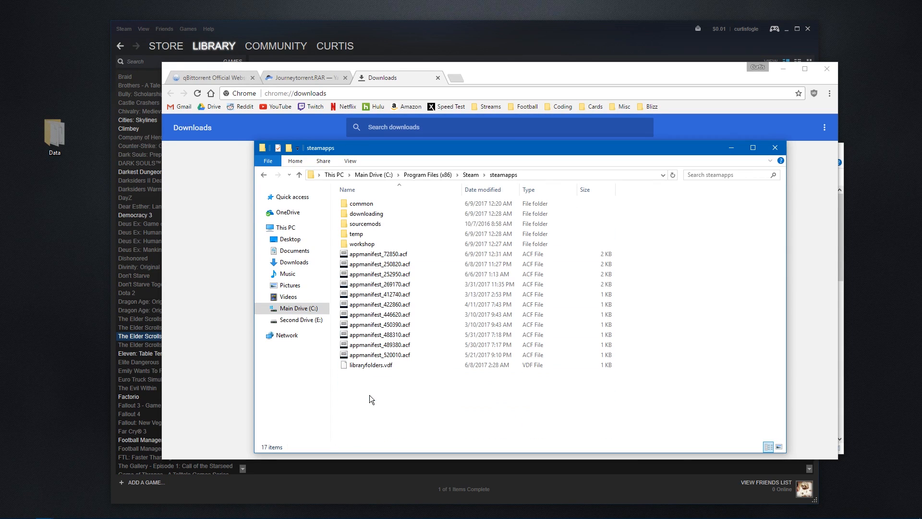
click(375, 205)
double_click(376, 204)
double_click(369, 294)
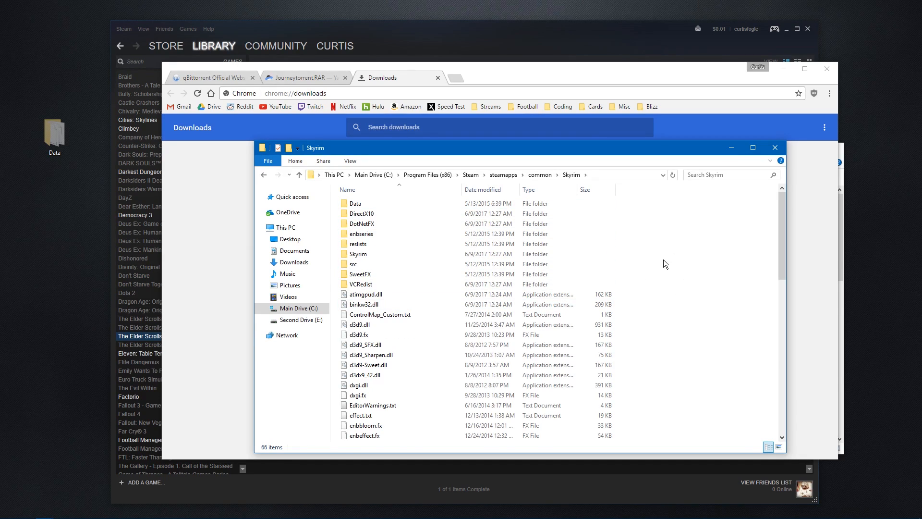
Step: Paste the cut Data folder into the Skyrim game folder, replacing the conflicting SkyRe_StandingStones.esp in the destination
double_click(391, 203)
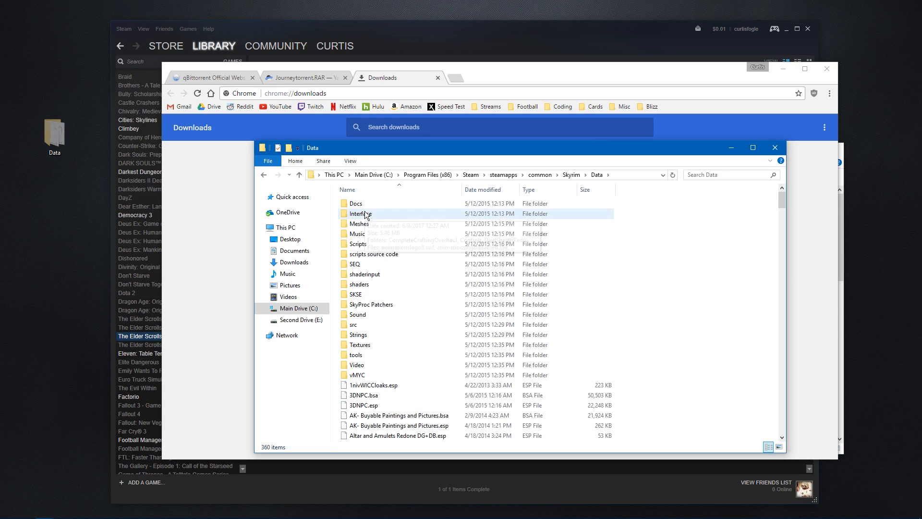
key(alt+Left)
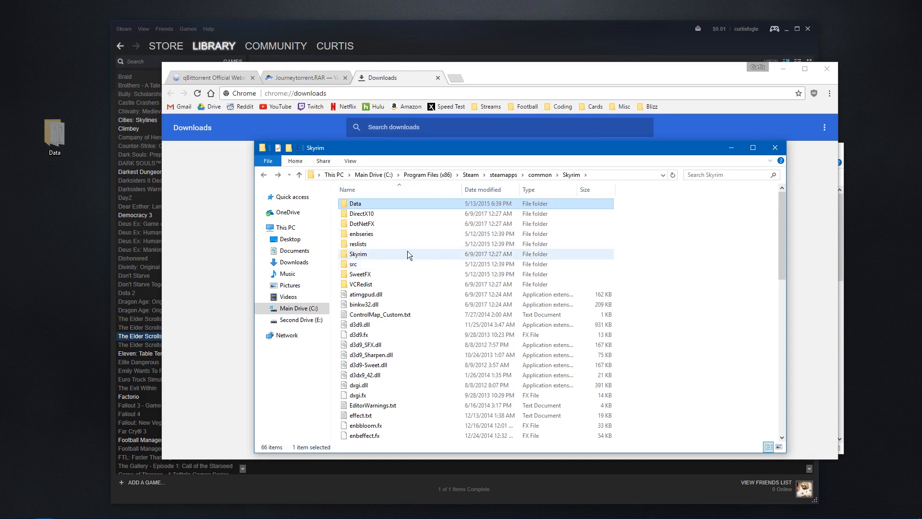
click(671, 251)
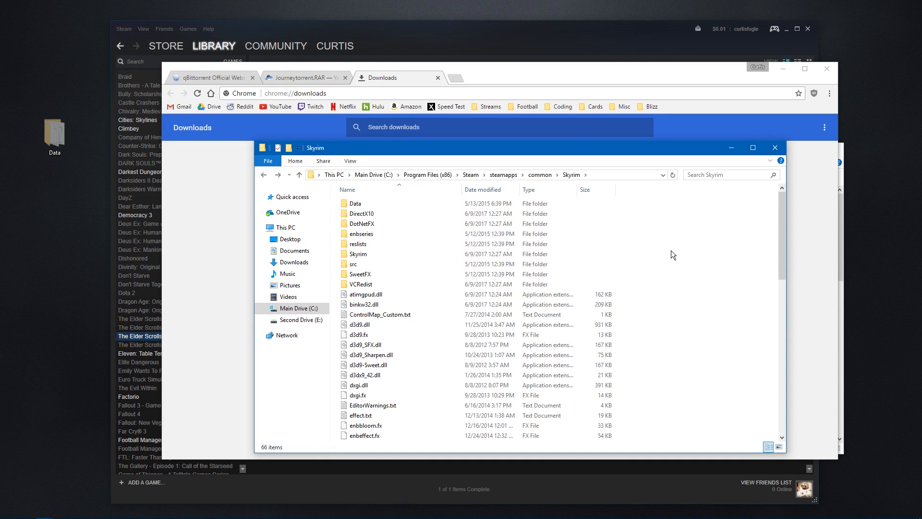
right_click(670, 249)
click(688, 317)
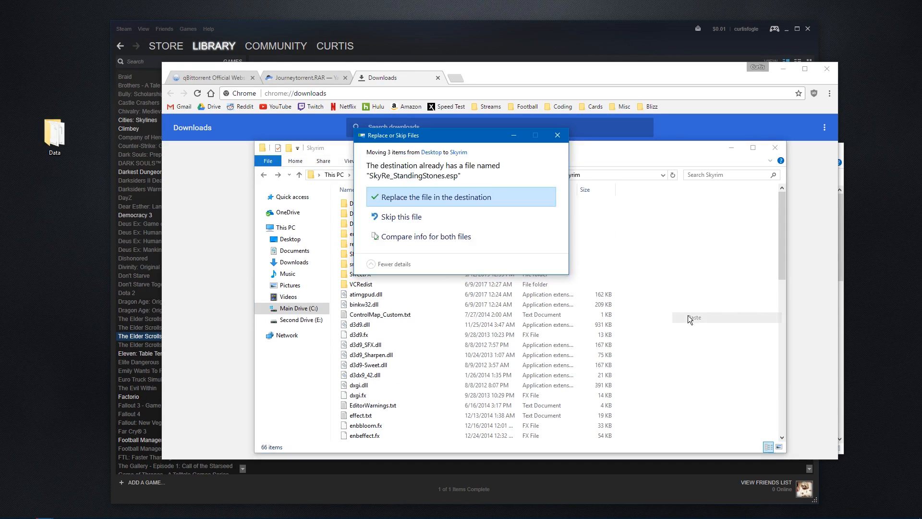
click(442, 199)
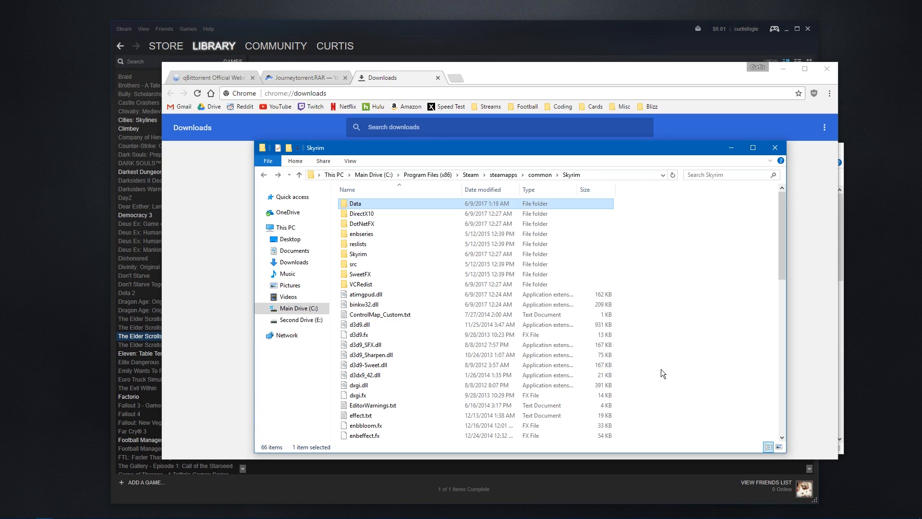
Step: Examine the plugin and archive files in the Skyrim game's merged Data folder
double_click(367, 208)
scroll(522, 279, down, 12)
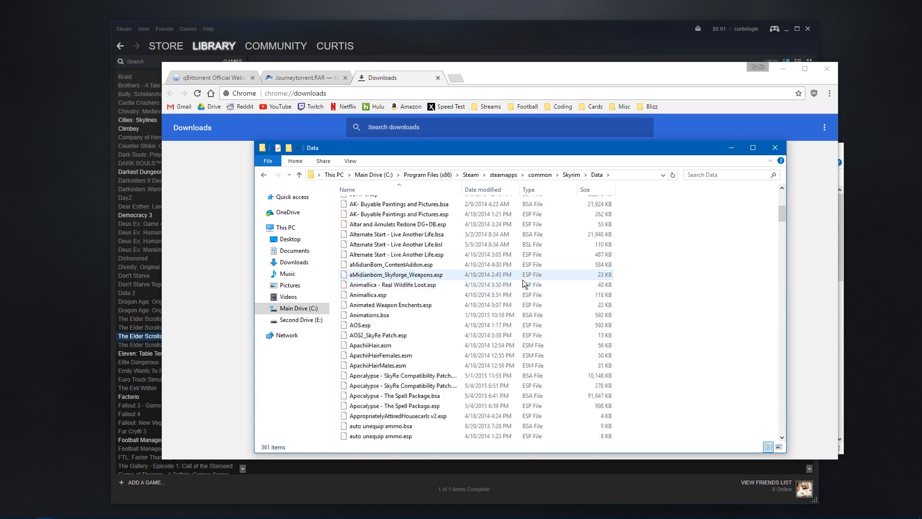
scroll(522, 280, down, 7)
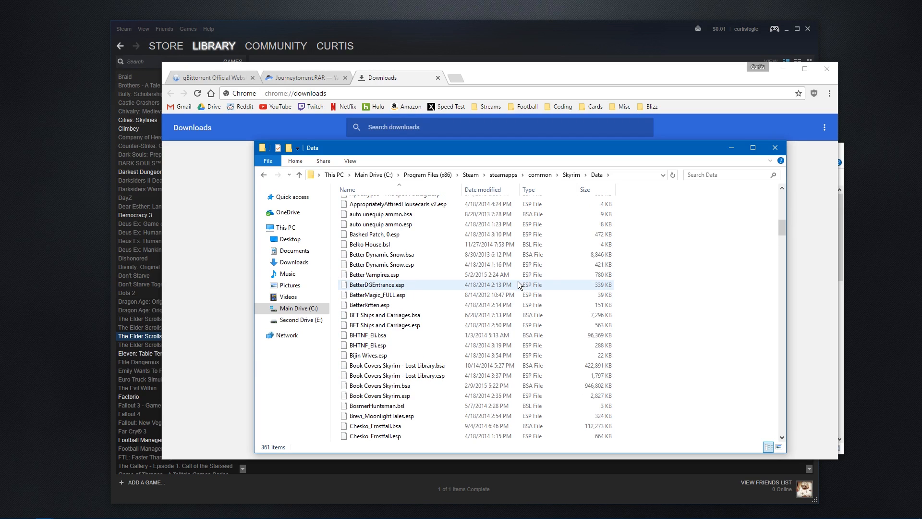
scroll(518, 281, down, 2)
scroll(505, 286, up, 4)
key(alt+Left)
double_click(402, 201)
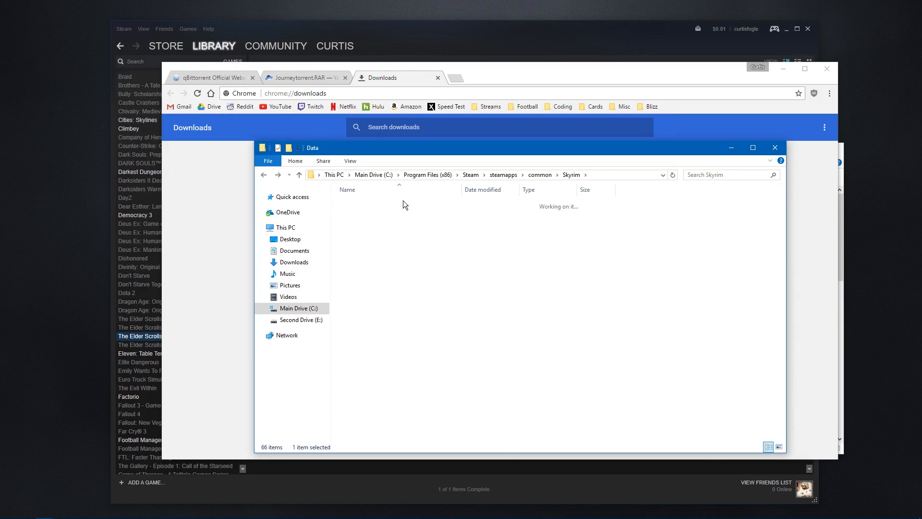
scroll(459, 266, down, 15)
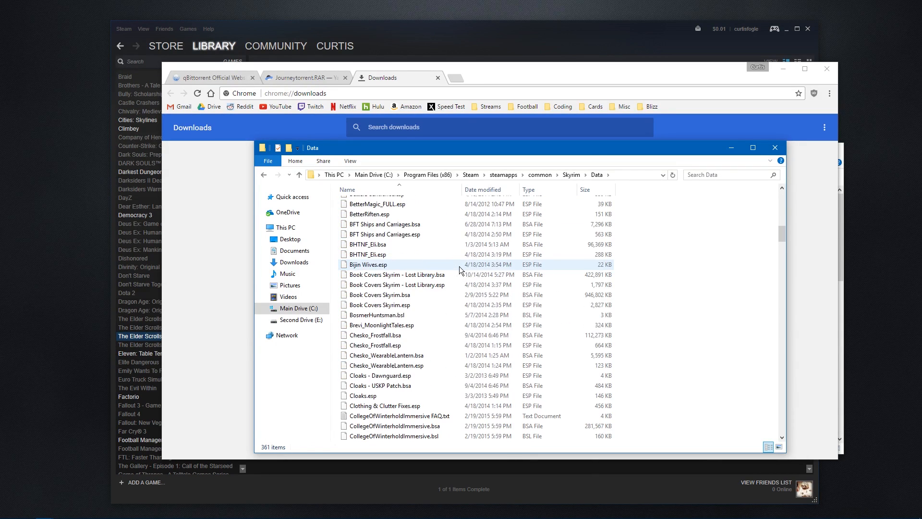
scroll(459, 266, down, 6)
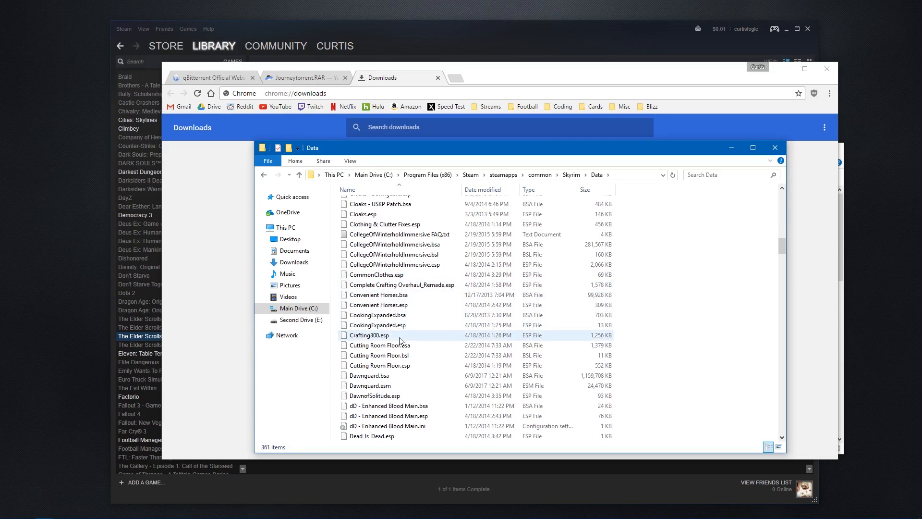
scroll(399, 342, down, 3)
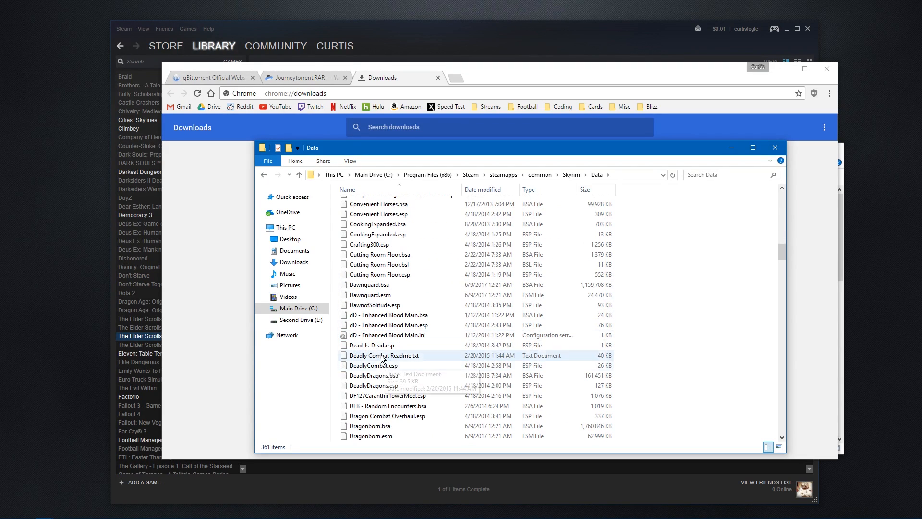
click(379, 346)
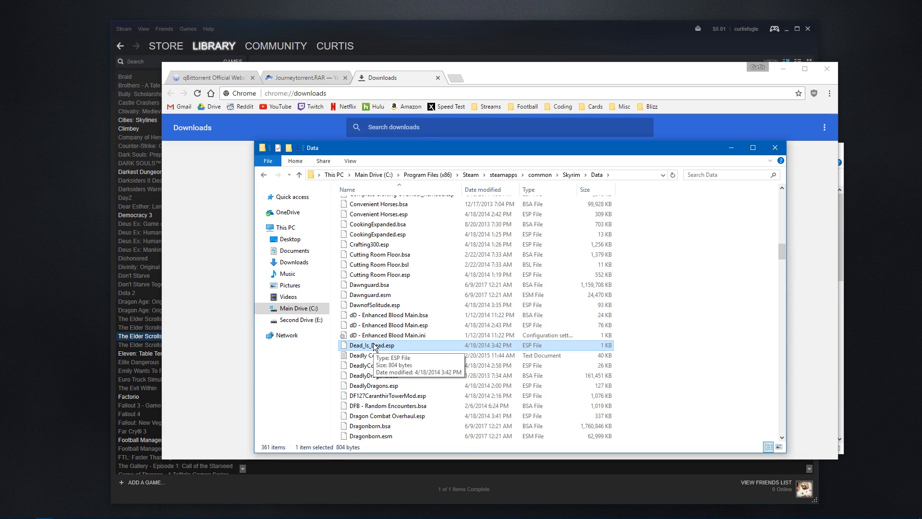
right_click(379, 347)
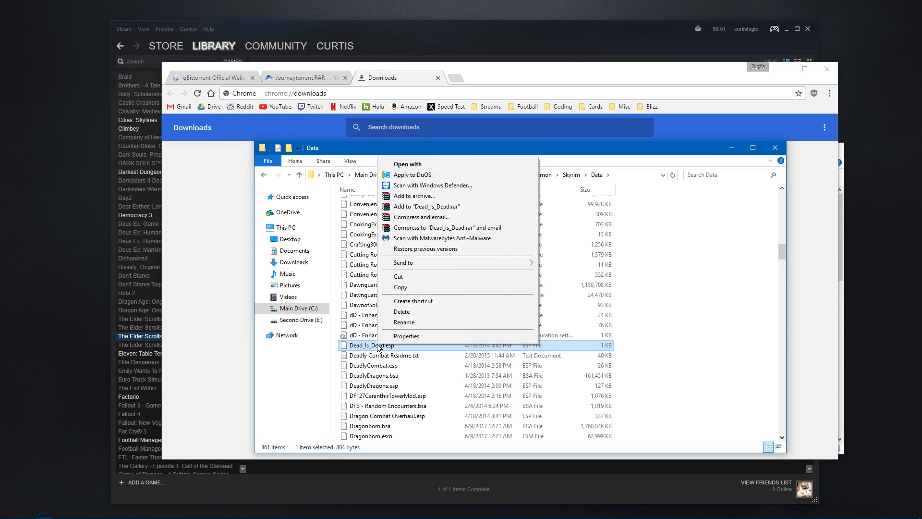
key(Escape)
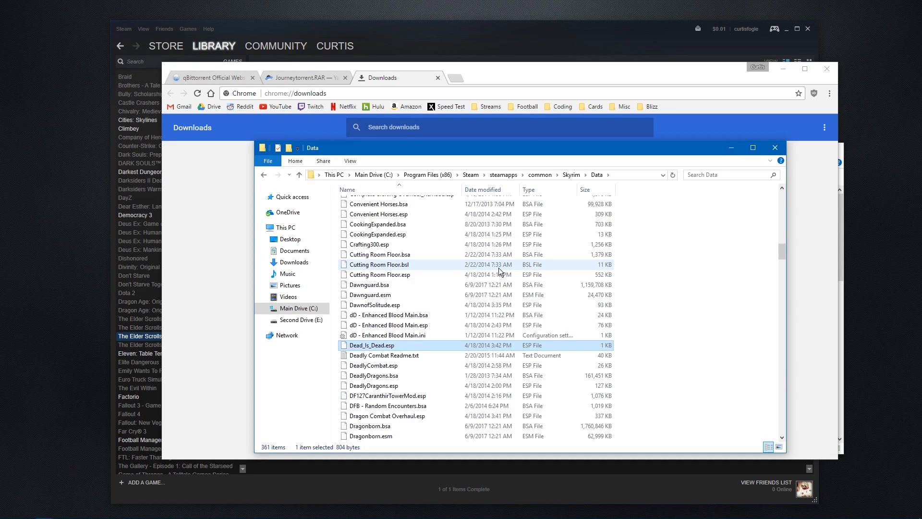
Step: Go back up to the Skyrim game folder, view Skyrim's page in the Steam library, and return to the folder window
key(BackSpace)
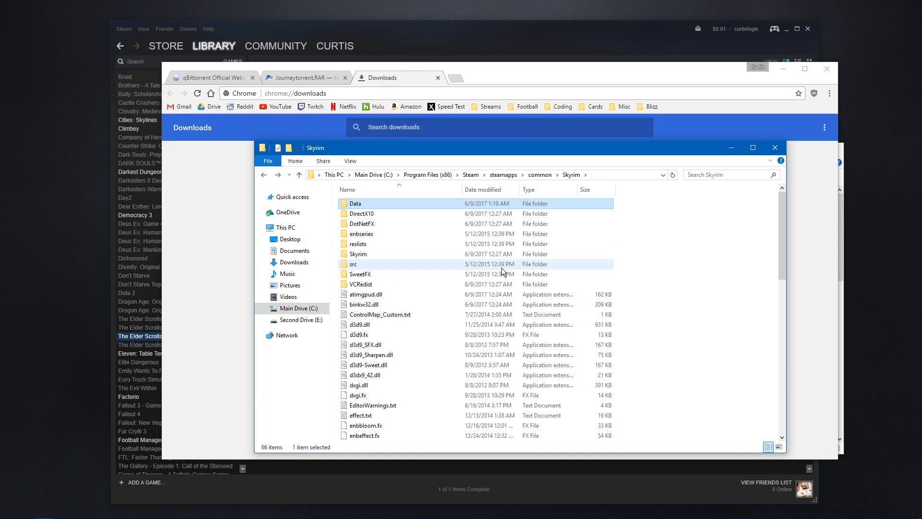
click(143, 338)
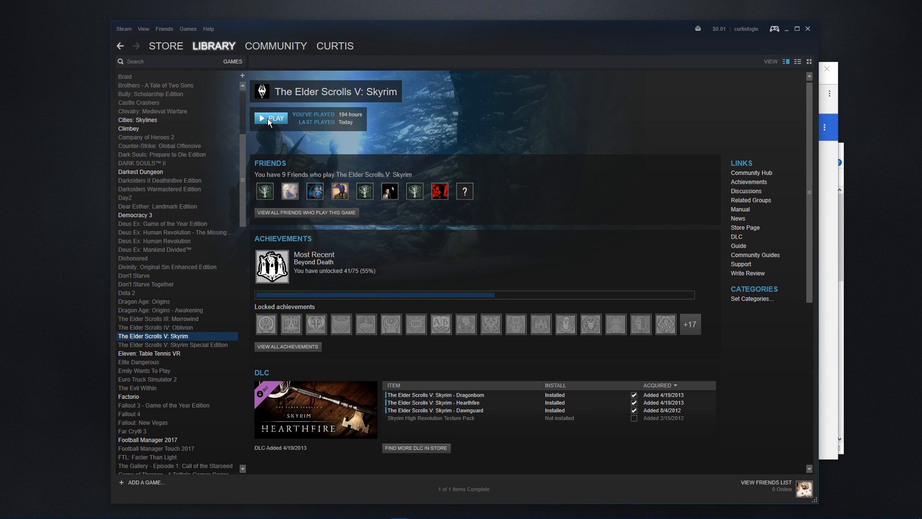
click(827, 271)
key(alt+Tab)
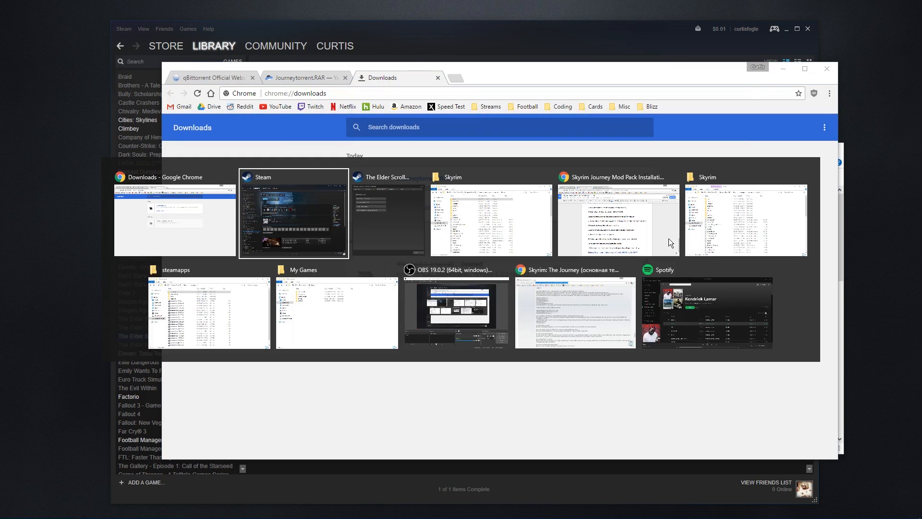
key(Tab)
key(Tab)
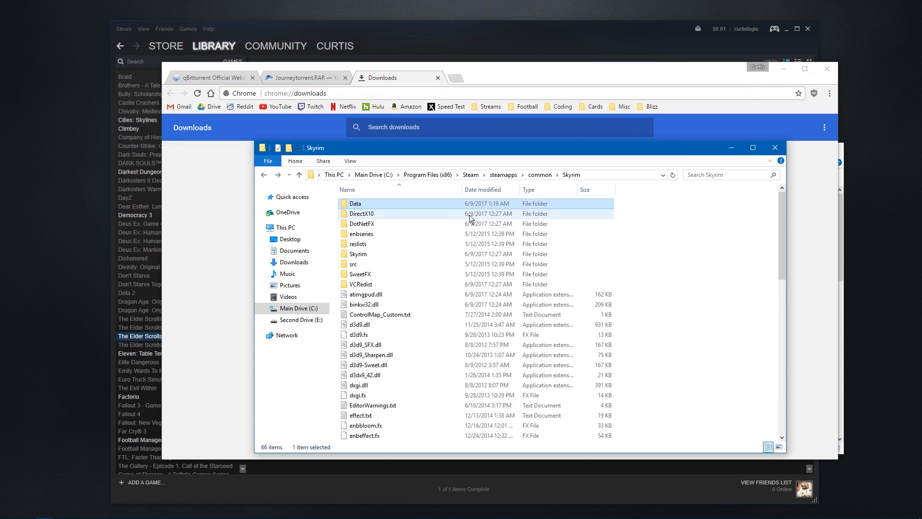
Step: Create a shortcut to skse_loader.exe in the Skyrim game folder
scroll(478, 250, down, 2)
scroll(485, 286, up, 2)
scroll(470, 272, down, 6)
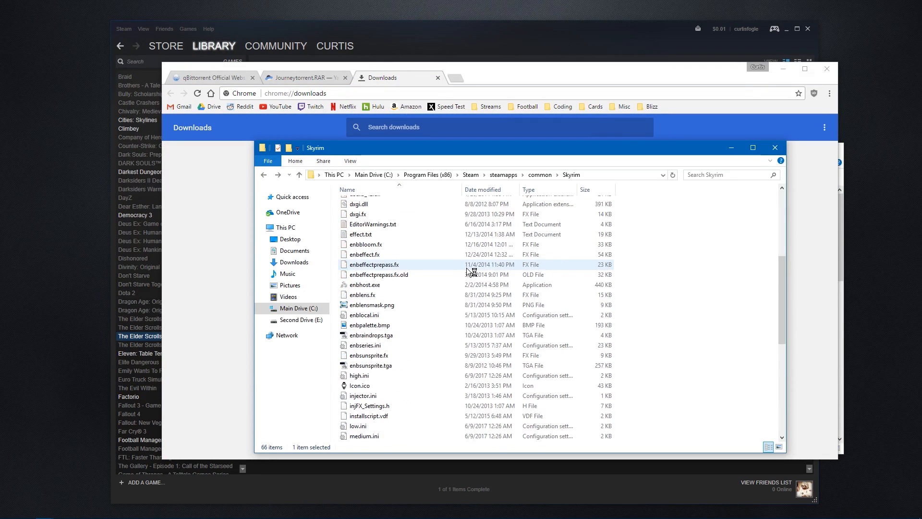
scroll(471, 272, down, 6)
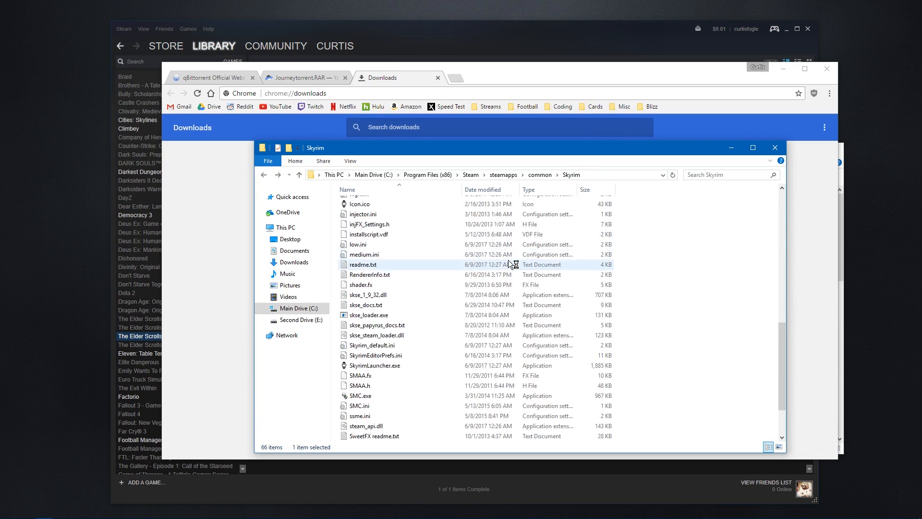
scroll(489, 259, down, 2)
scroll(423, 257, up, 1)
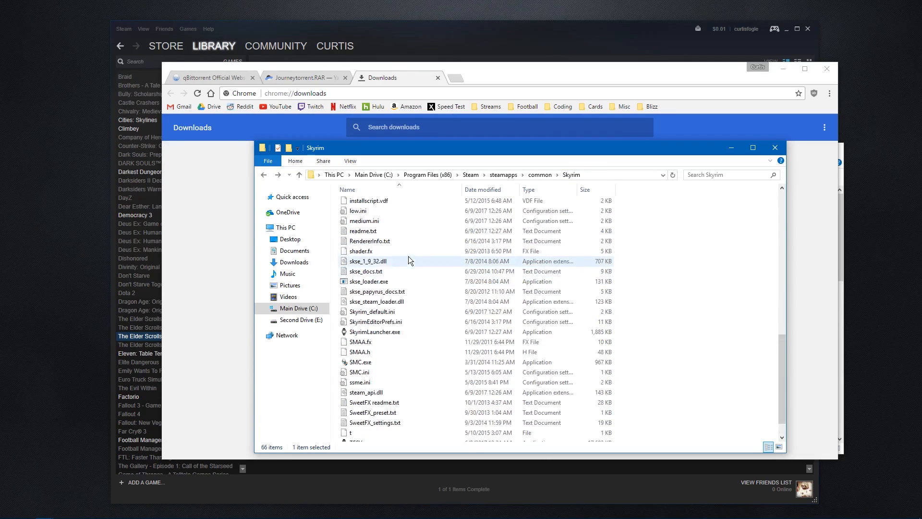
right_click(383, 284)
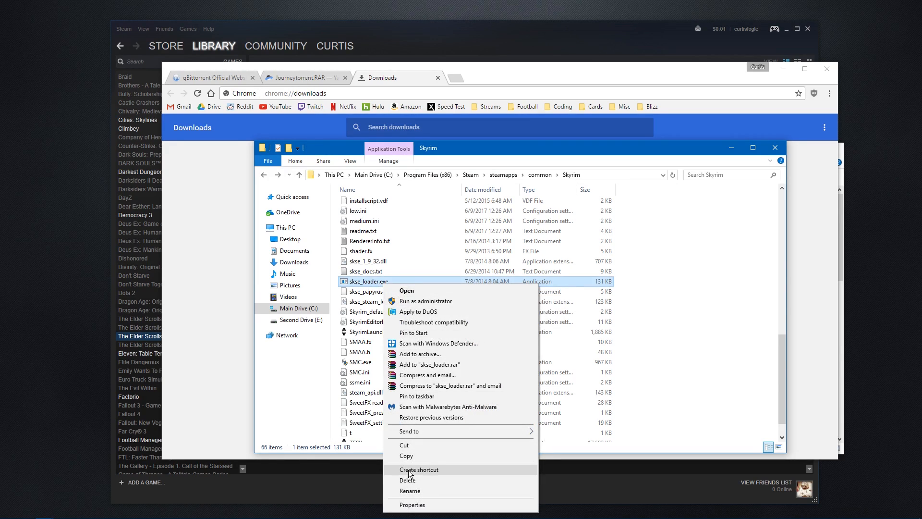
click(408, 470)
click(378, 292)
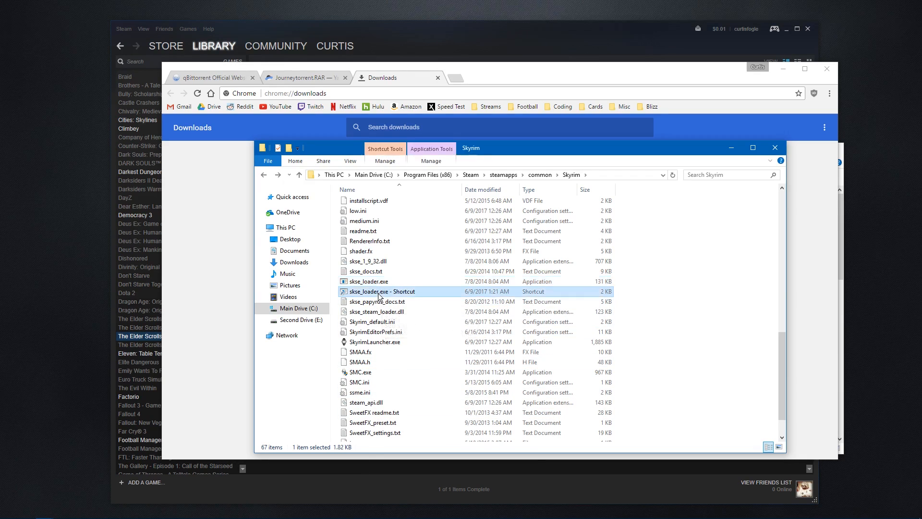
Step: Move the skse_loader.exe shortcut from the Skyrim game folder to the desktop
right_click(386, 294)
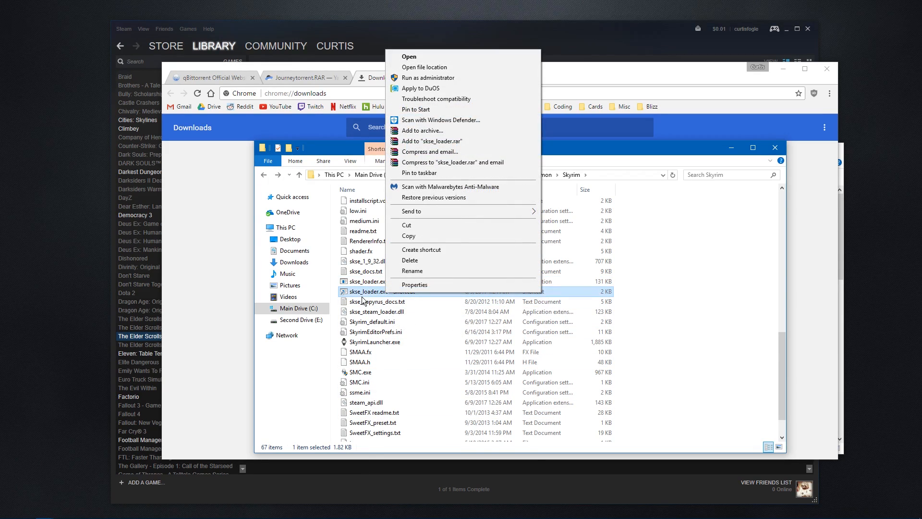
click(421, 224)
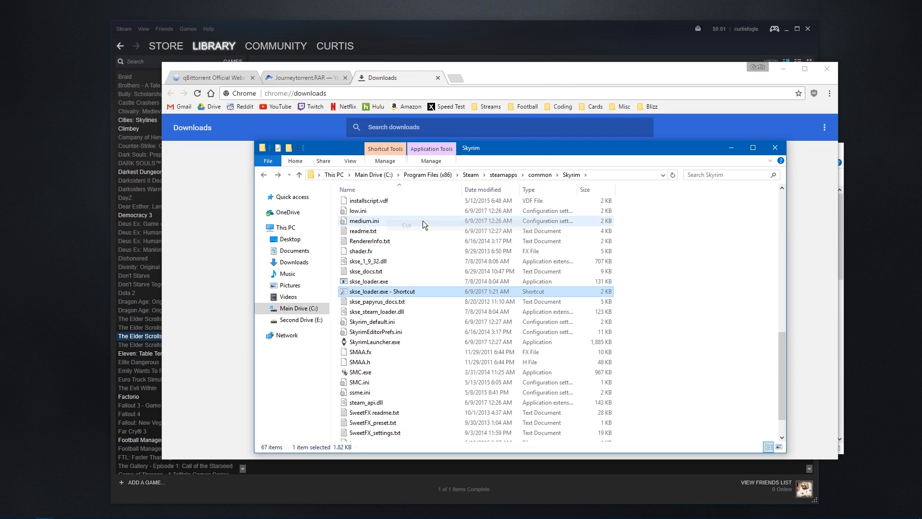
right_click(47, 59)
right_click(44, 51)
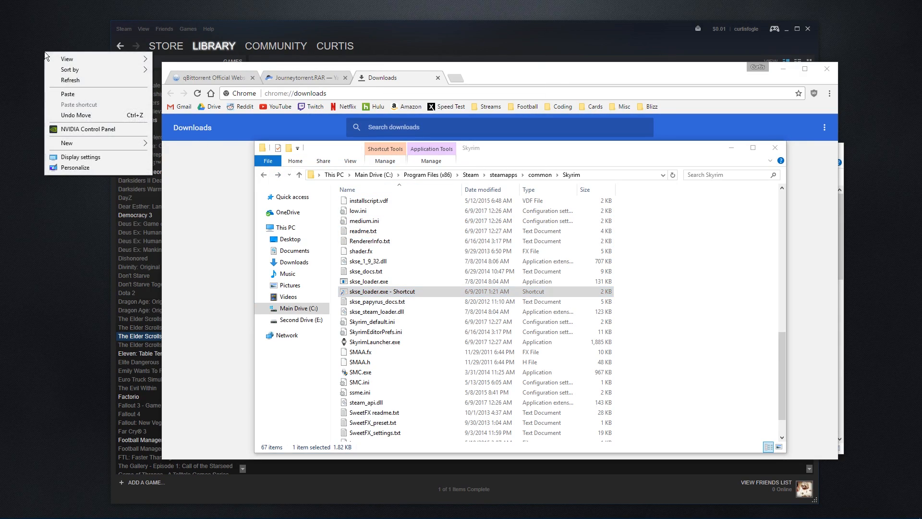
click(100, 94)
drag(65, 22, 29, 22)
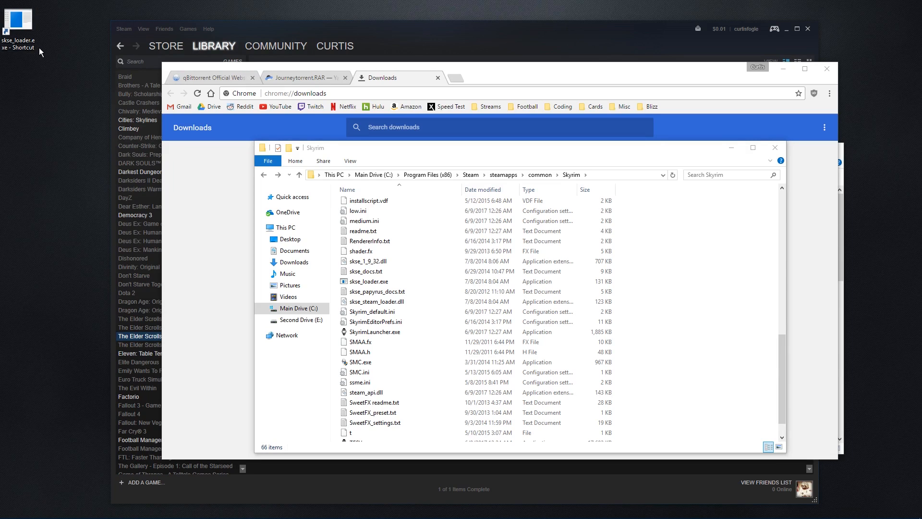
Step: Open the desktop skse_loader.exe shortcut's properties and browse for a file to use as its icon
right_click(24, 22)
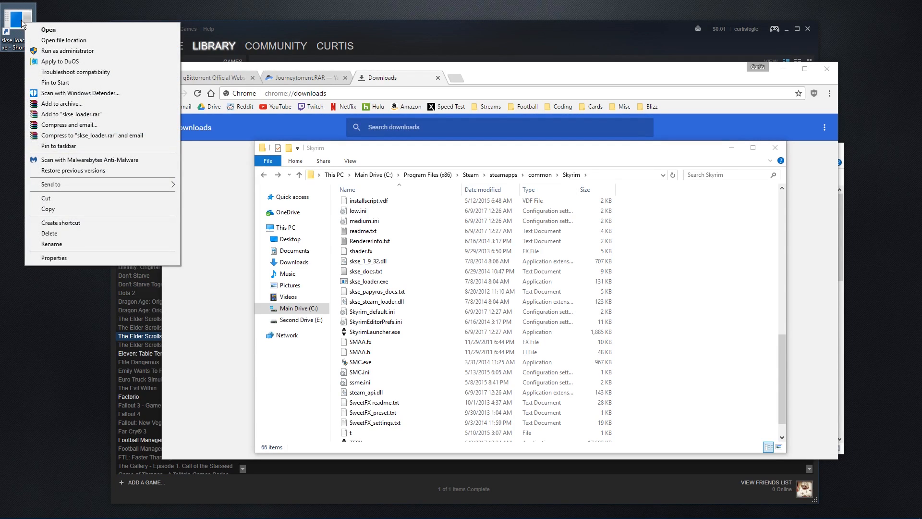
click(50, 258)
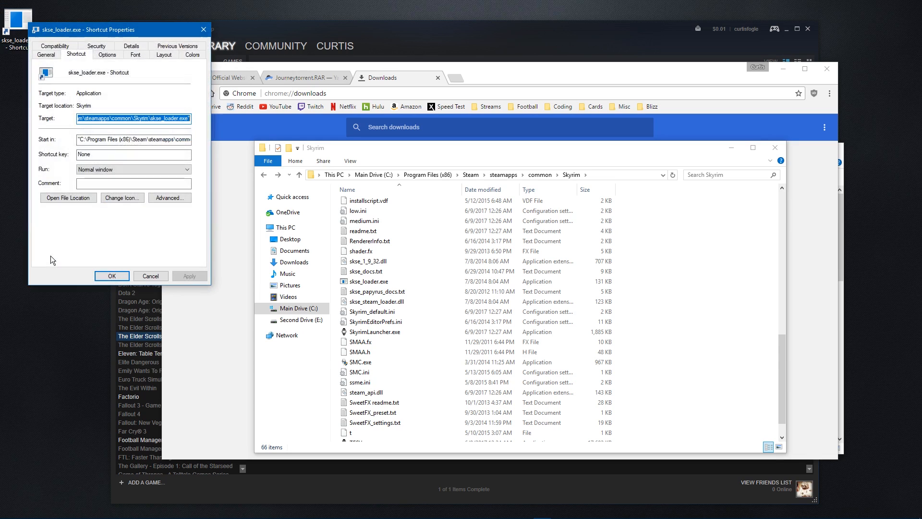
click(122, 198)
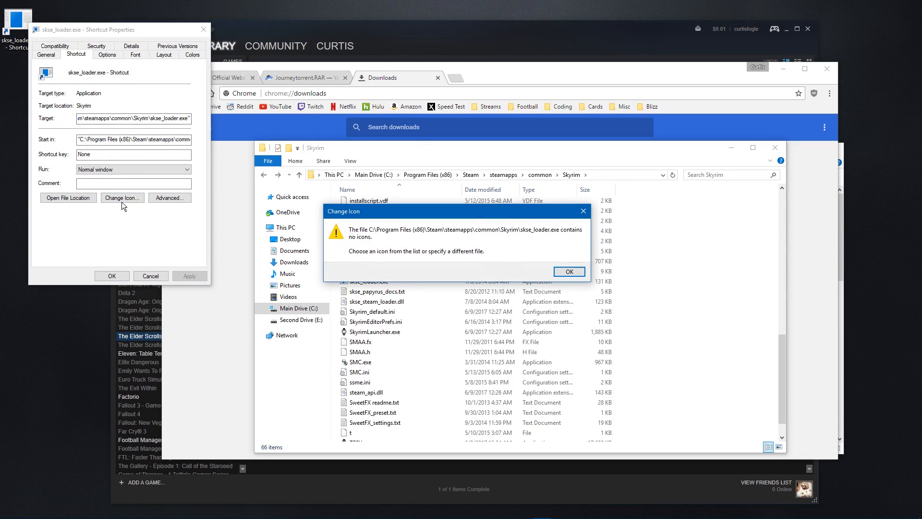
click(570, 272)
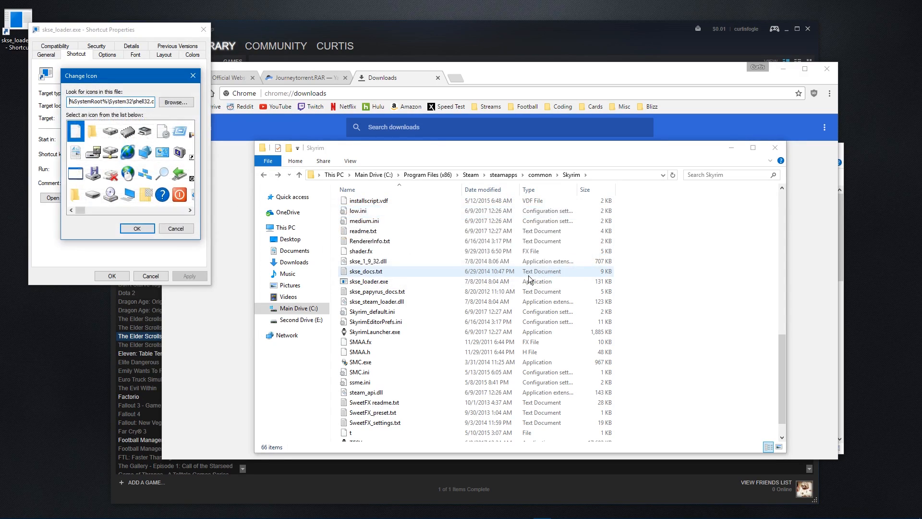
click(182, 103)
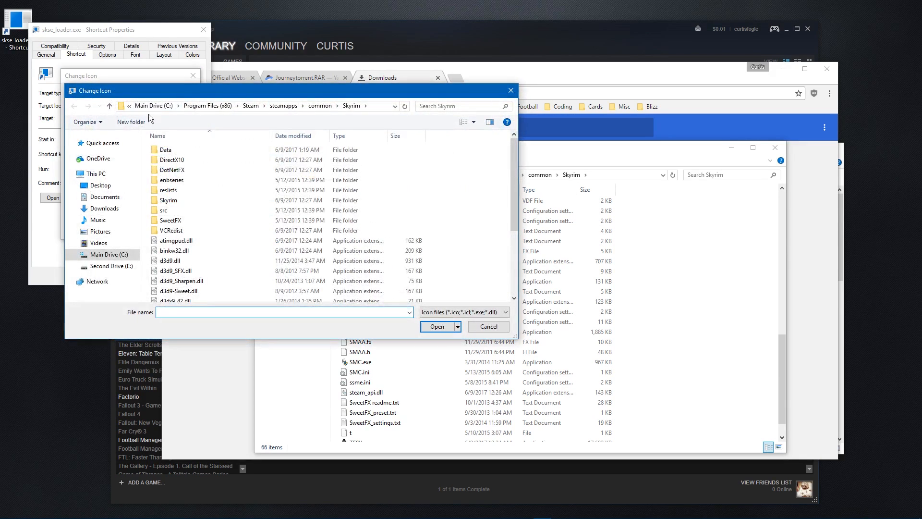
scroll(262, 245, down, 3)
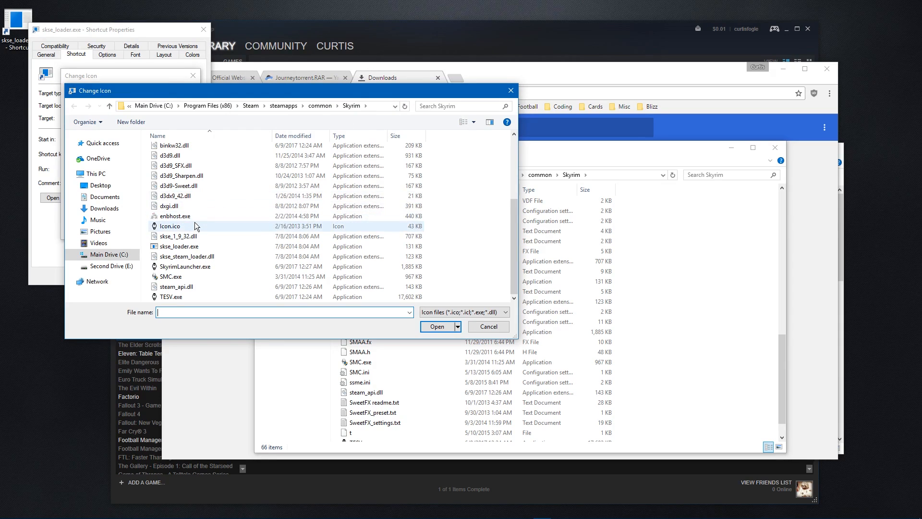
Step: Browse from This PC through Main Drive (C:), Program Files (x86), Steam, steamapps and common to the Skyrim folder
click(102, 255)
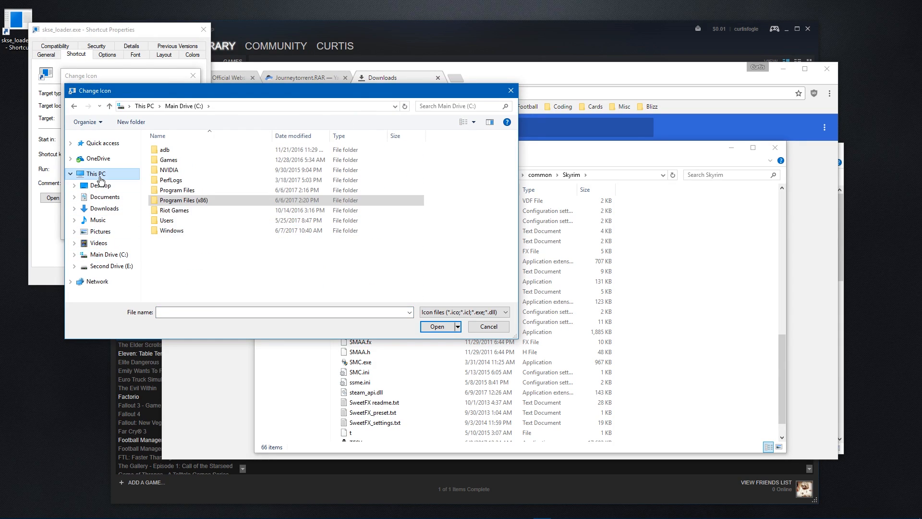
click(100, 178)
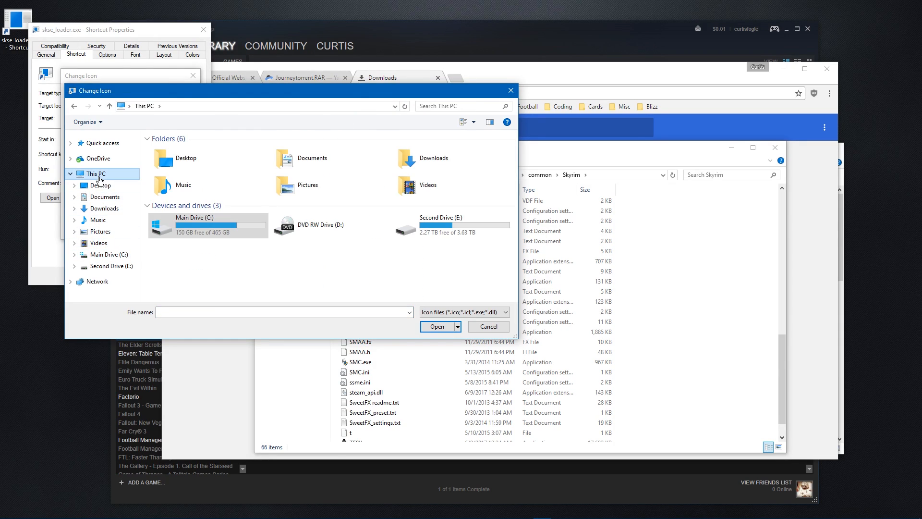
double_click(222, 230)
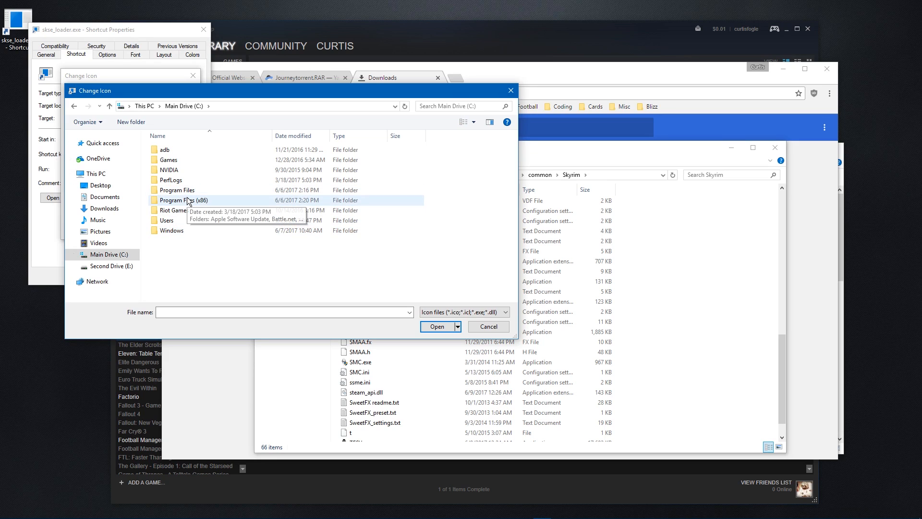
double_click(208, 199)
scroll(208, 198, down, 3)
scroll(206, 195, down, 3)
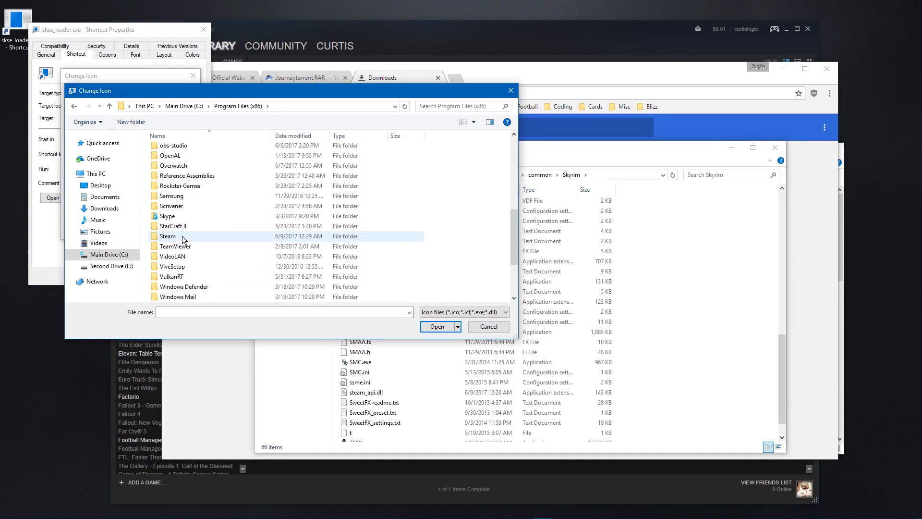
double_click(183, 236)
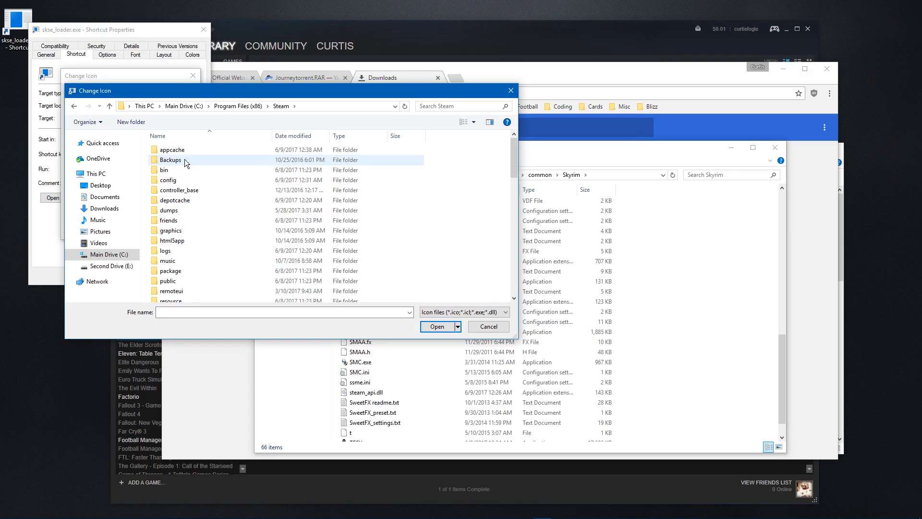
scroll(185, 160, down, 2)
double_click(187, 288)
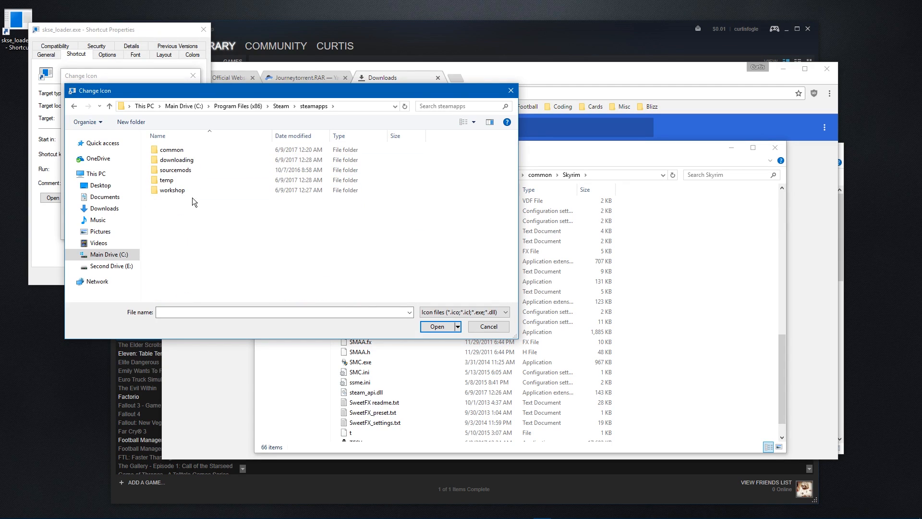
double_click(188, 152)
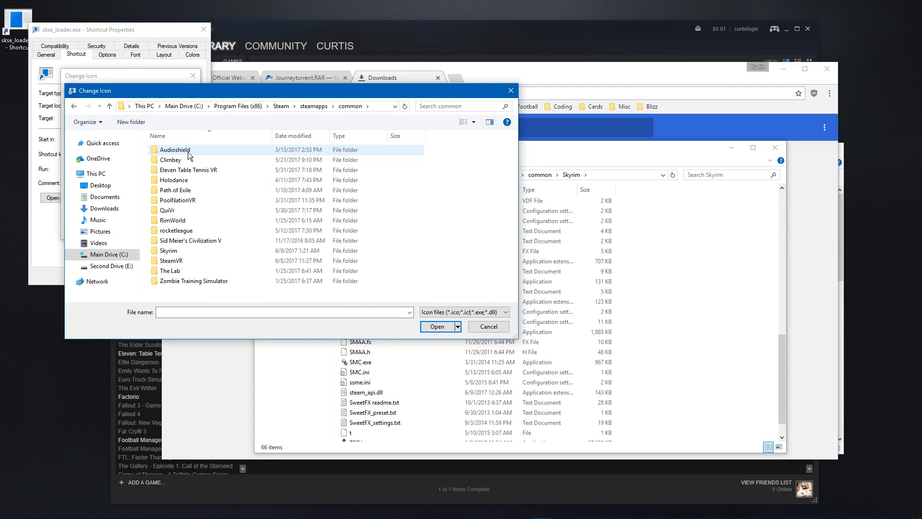
double_click(169, 250)
Step: Set Icon.ico from the Skyrim folder as the skse_loader.exe shortcut's icon, apply the change, and select the shortcut on the desktop
scroll(219, 164, down, 5)
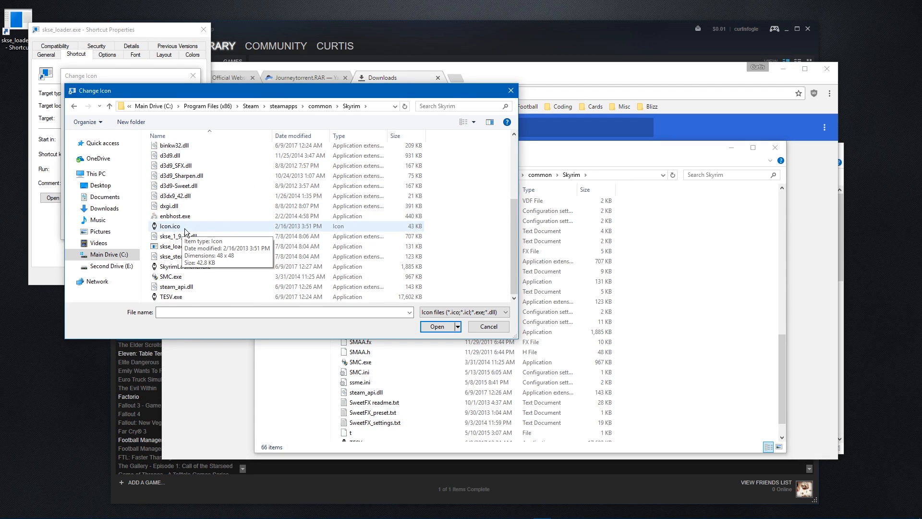
click(175, 228)
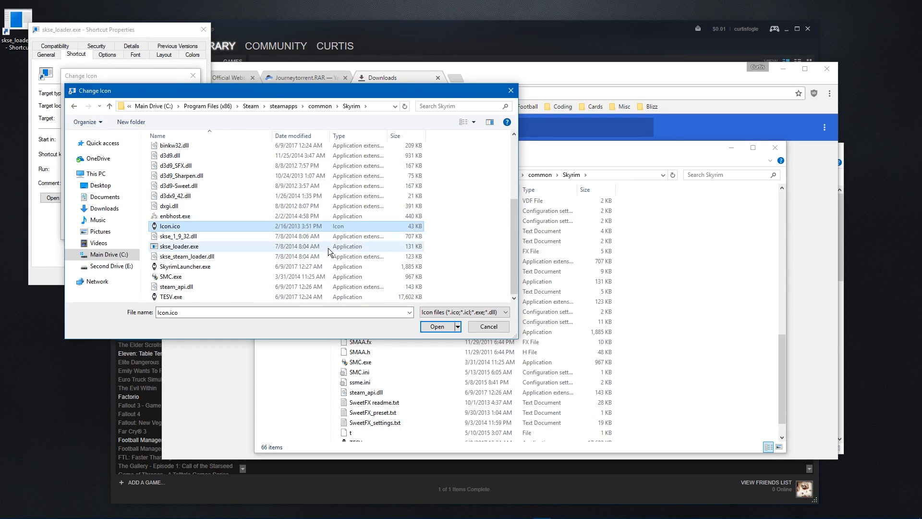
click(434, 329)
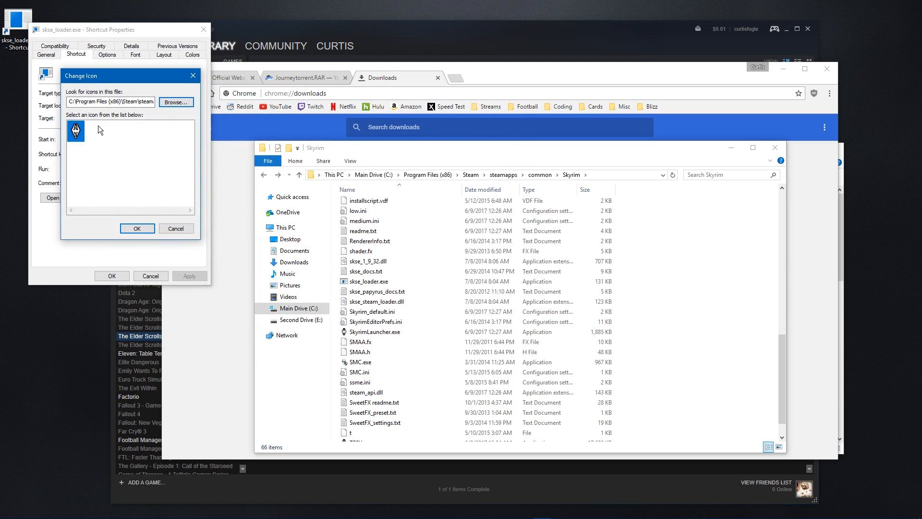
click(138, 228)
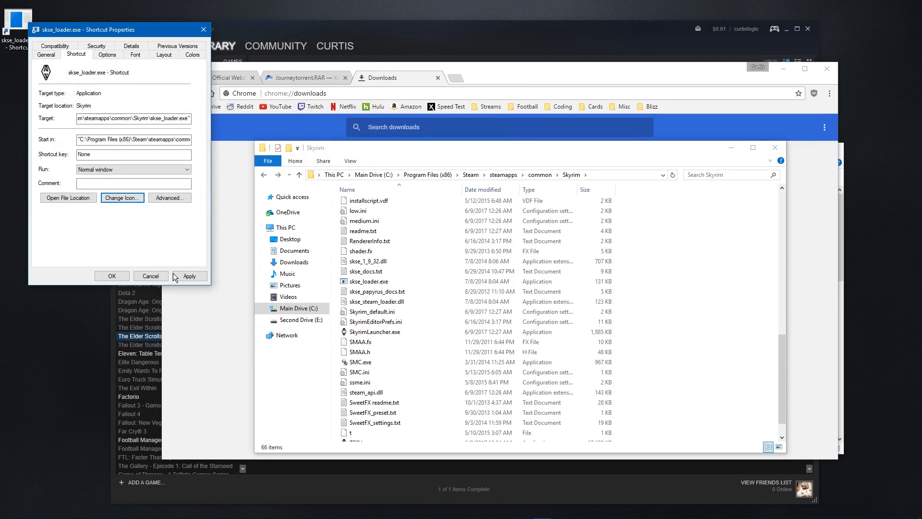
click(180, 278)
click(111, 276)
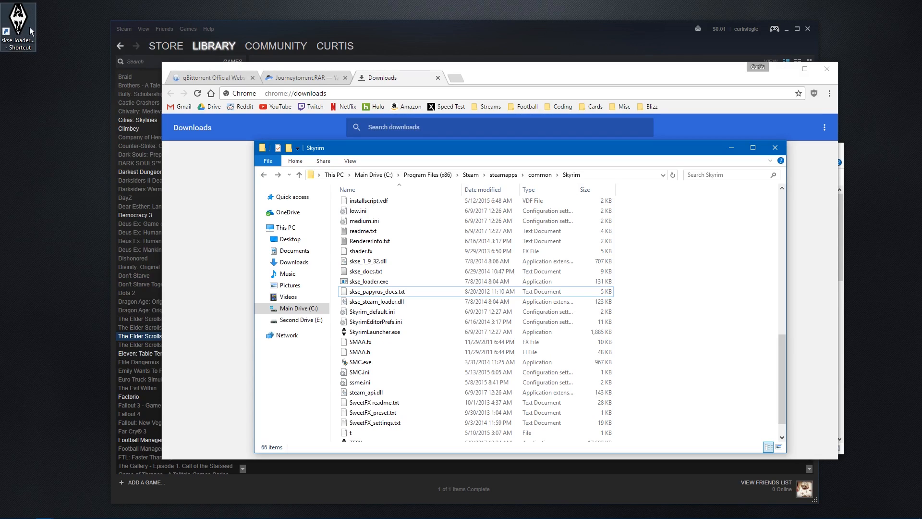
click(18, 45)
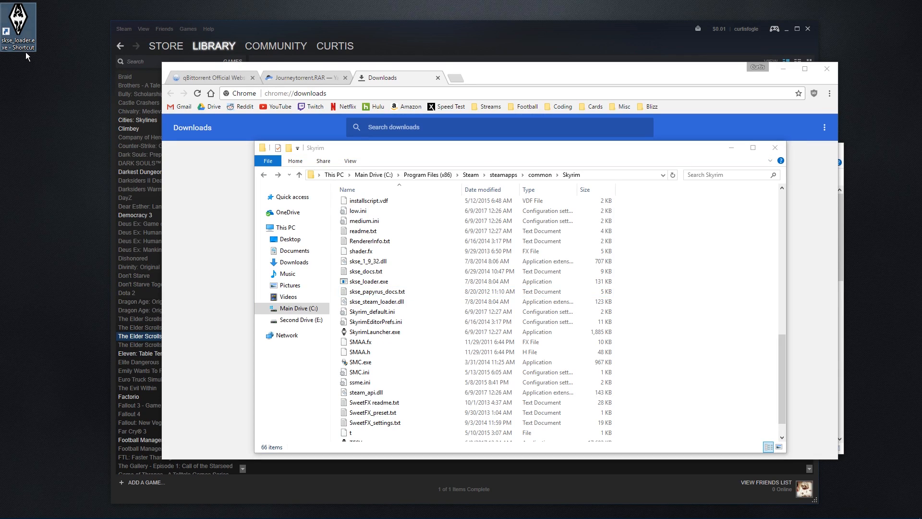
Step: Rename the skse_loader.exe desktop shortcut as Skyrim
click(24, 48)
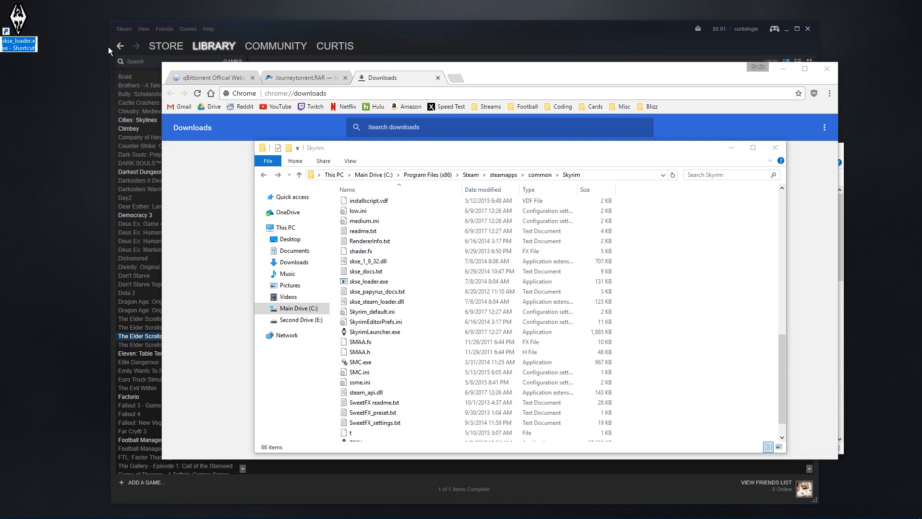
text(Skyrim)
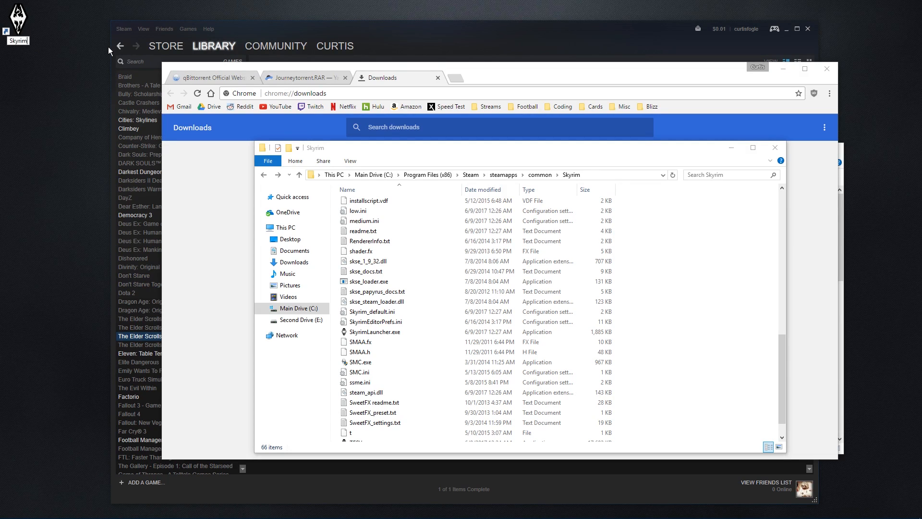
key(Return)
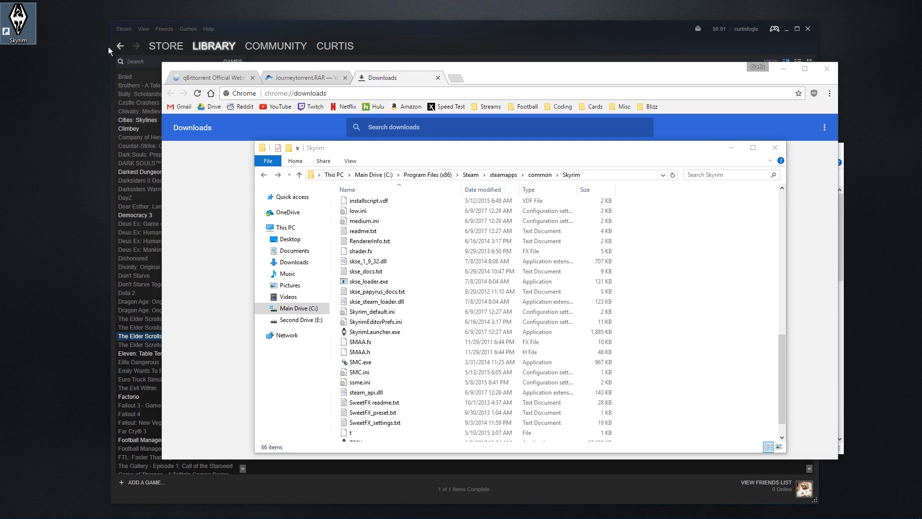
Step: Move the Skyrim shortcut from the desktop into the Documents folder
right_click(22, 22)
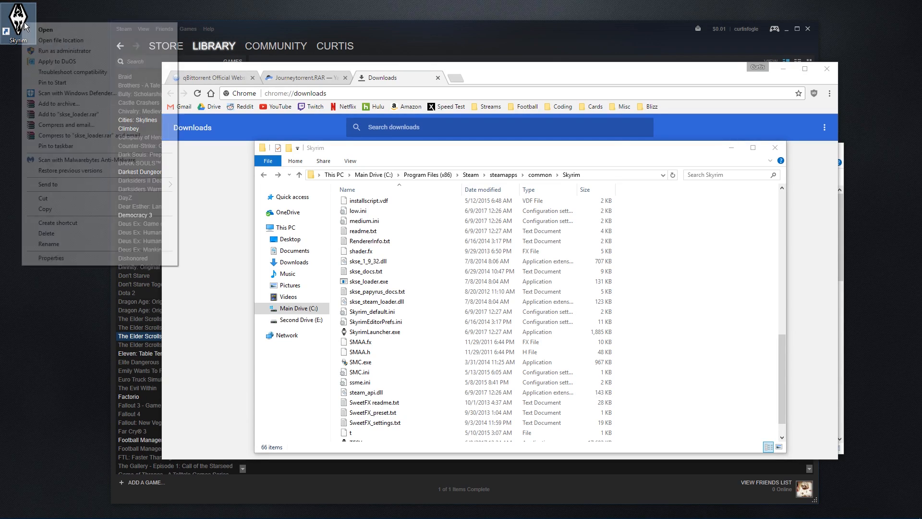
click(66, 205)
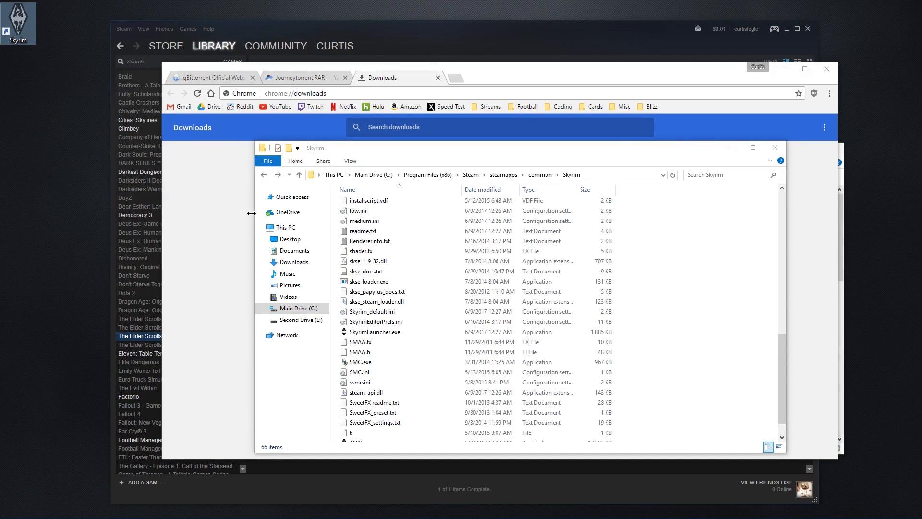
click(294, 250)
right_click(677, 330)
click(700, 397)
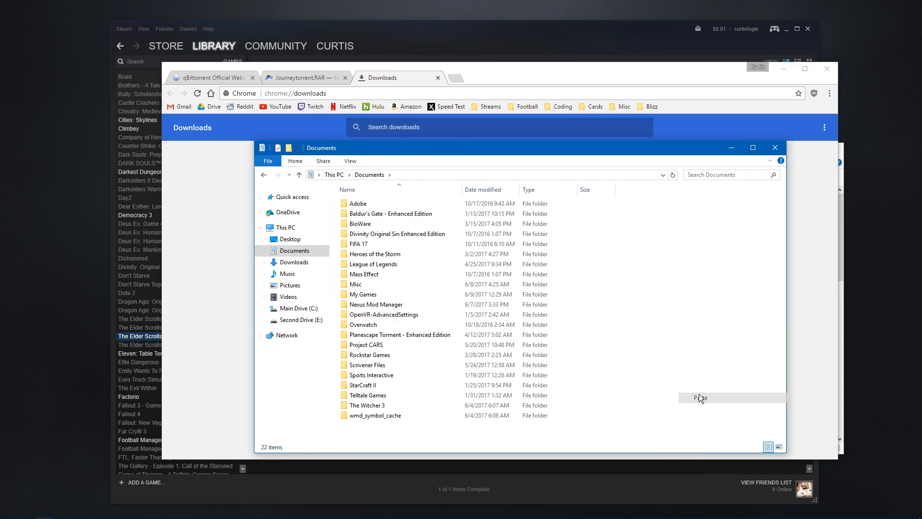
Step: Move the Skyrim shortcut from the Documents folder back to the desktop and deselect it
right_click(356, 427)
click(68, 111)
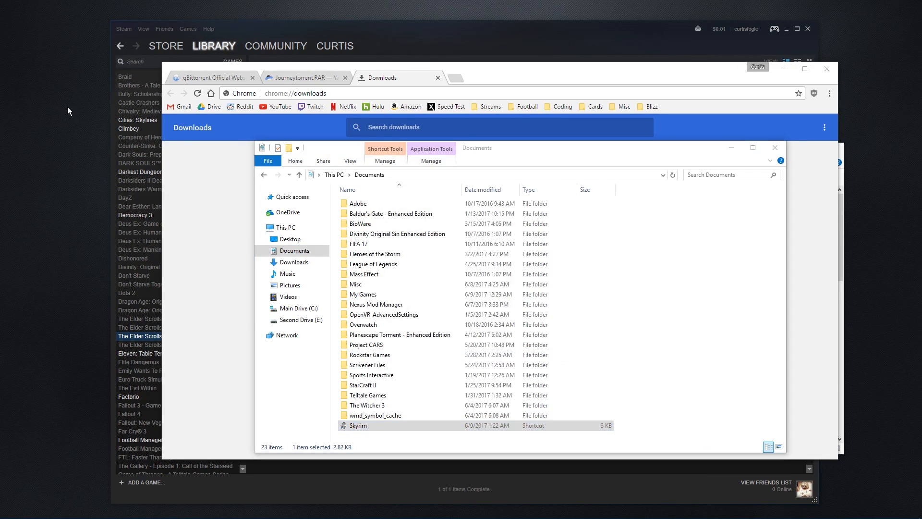
right_click(67, 111)
click(81, 149)
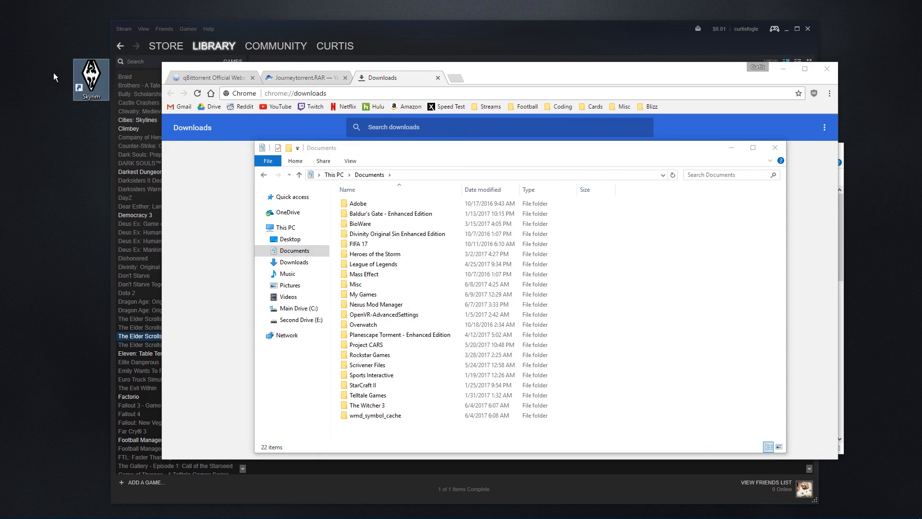
click(61, 26)
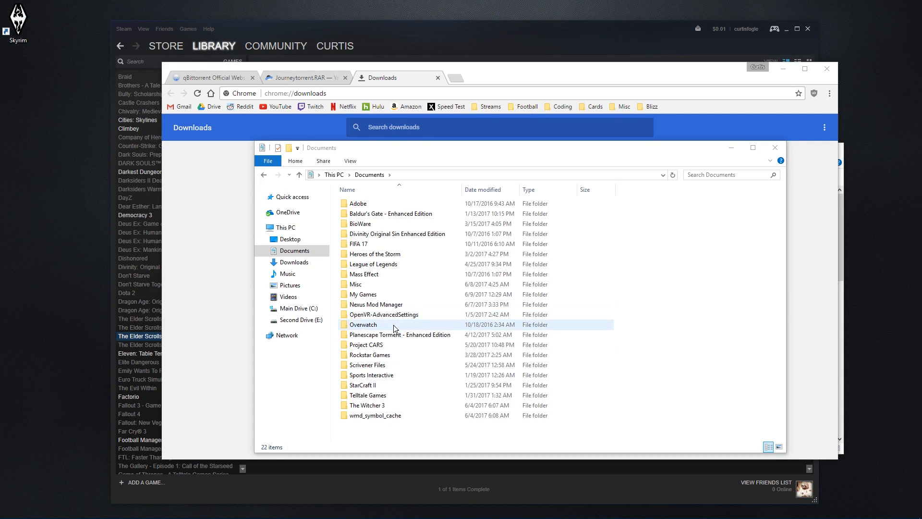
Step: Browse from Main Drive (C:) through the Windows folder to System32
click(310, 314)
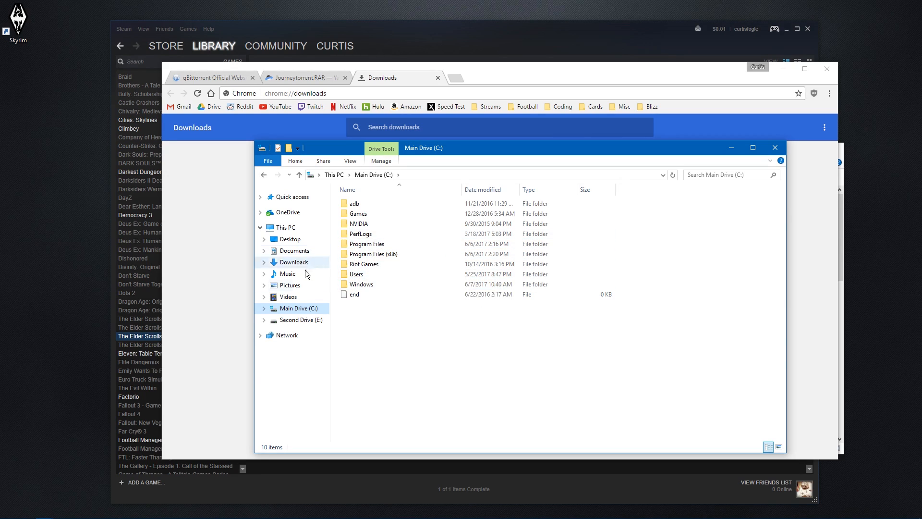
double_click(363, 286)
scroll(420, 305, down, 10)
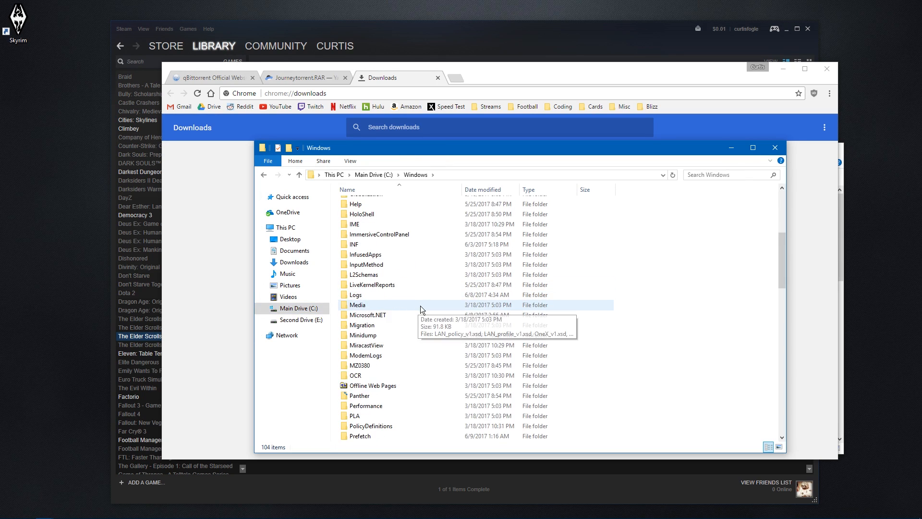
scroll(425, 324, down, 5)
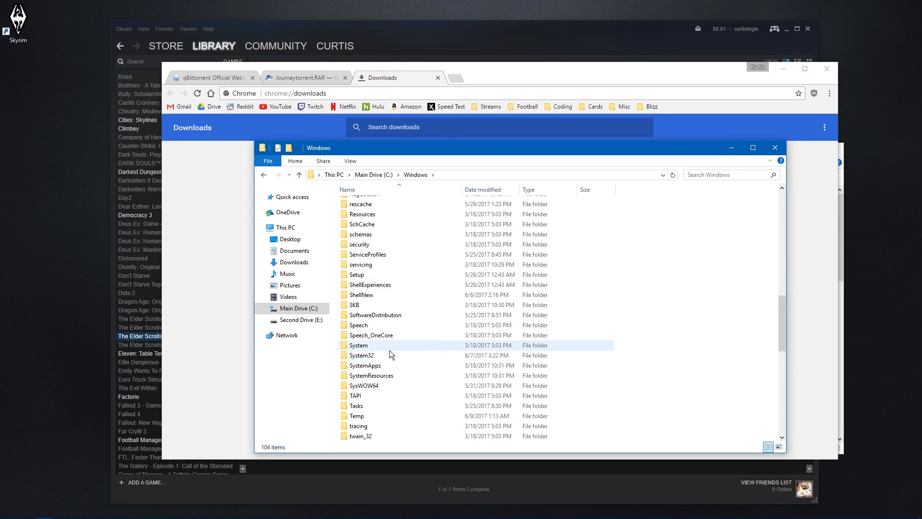
double_click(378, 357)
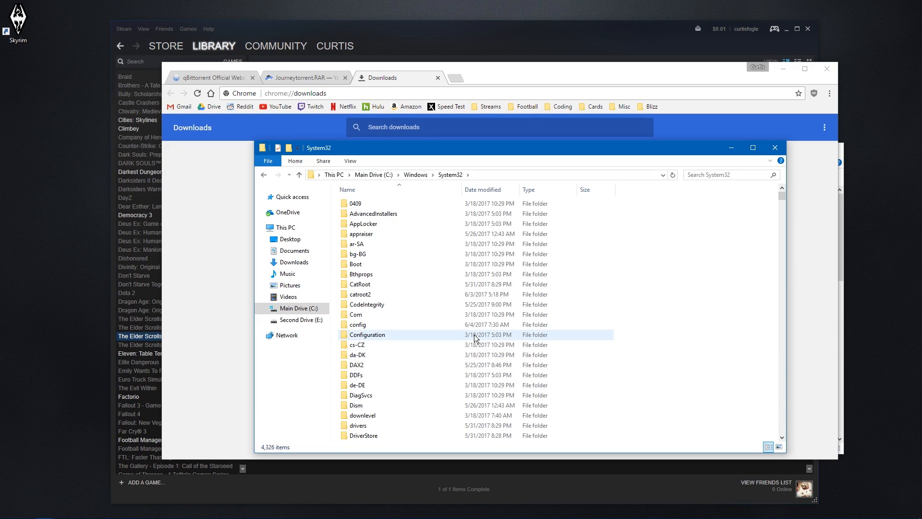
Step: Find and select d3d11.dll in the System32 folder
scroll(474, 337, down, 10)
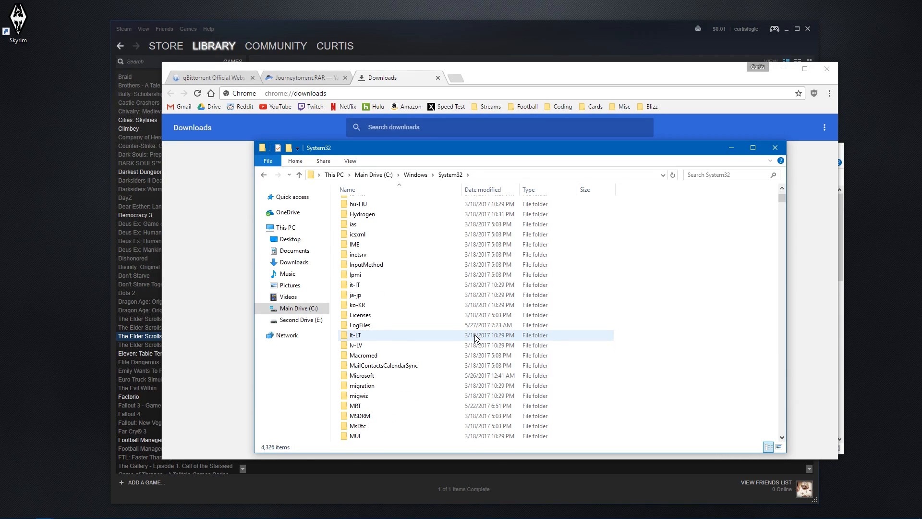
scroll(475, 339, down, 15)
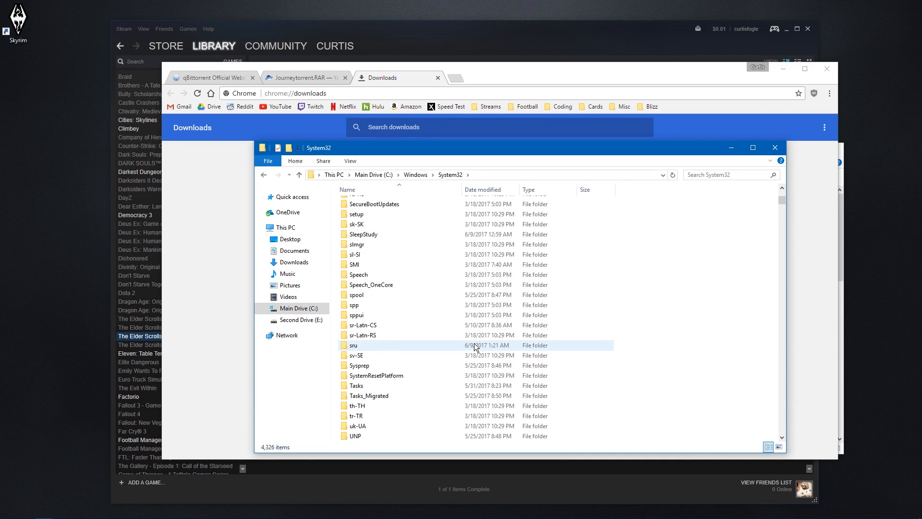
scroll(474, 346, down, 15)
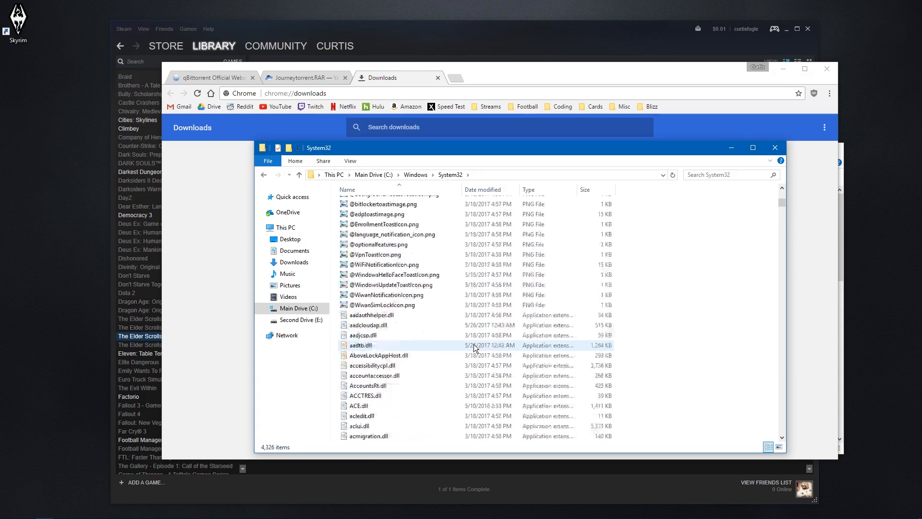
scroll(474, 344, down, 20)
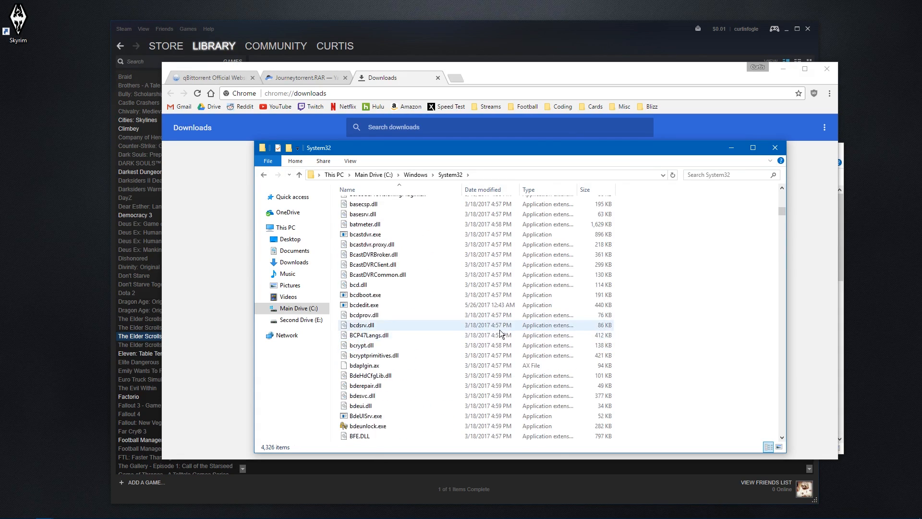
scroll(506, 338, down, 20)
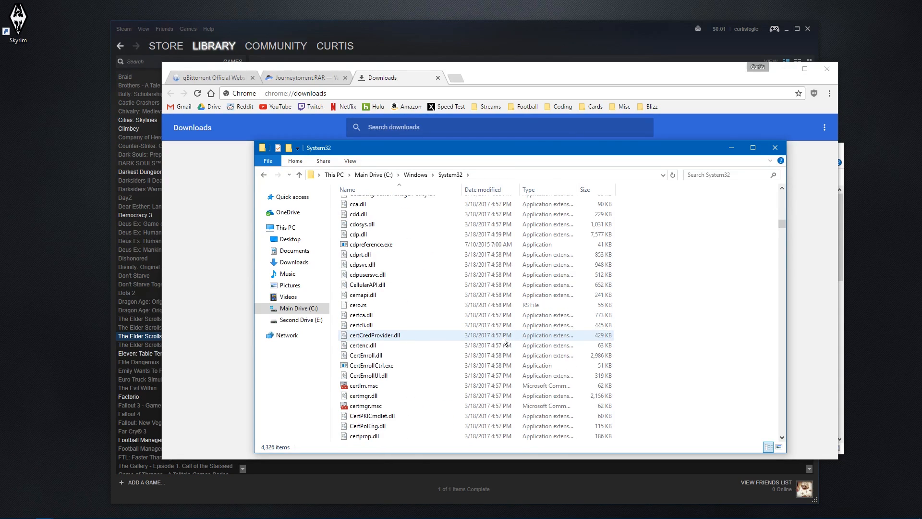
scroll(494, 341, down, 20)
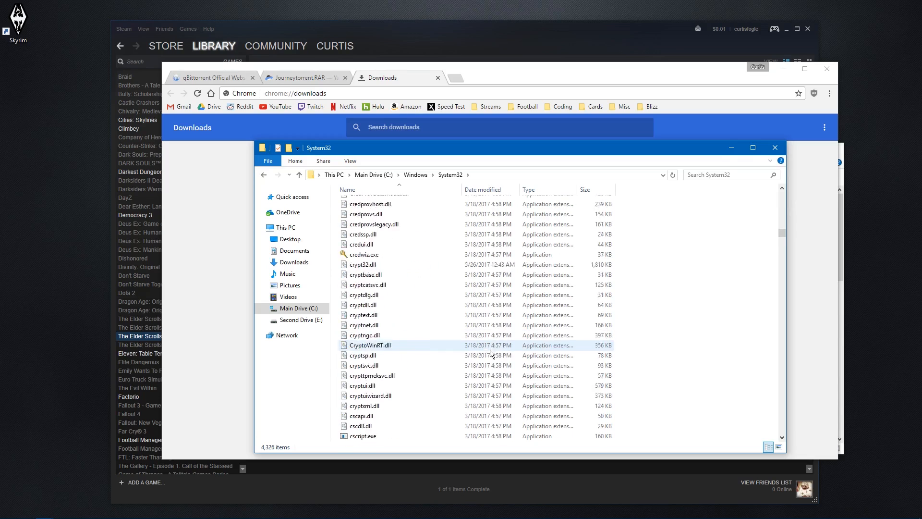
scroll(480, 363, up, 15)
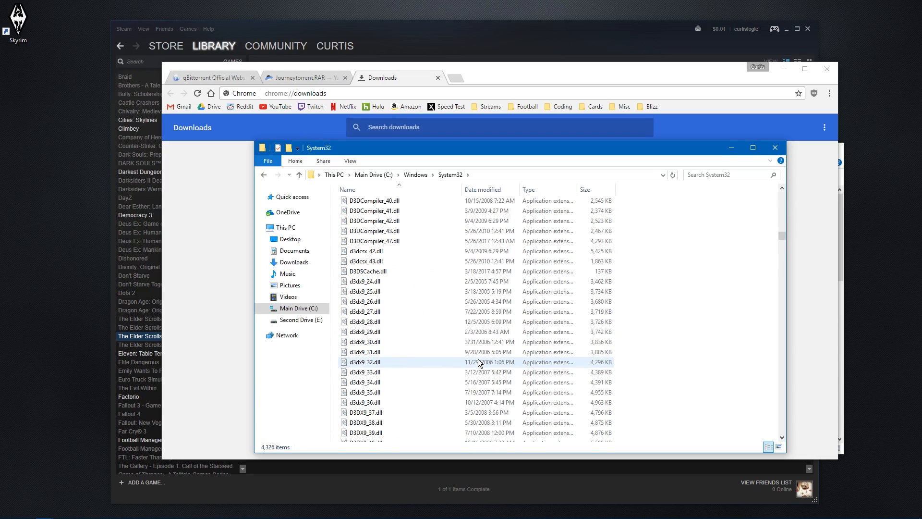
scroll(477, 359, down, 10)
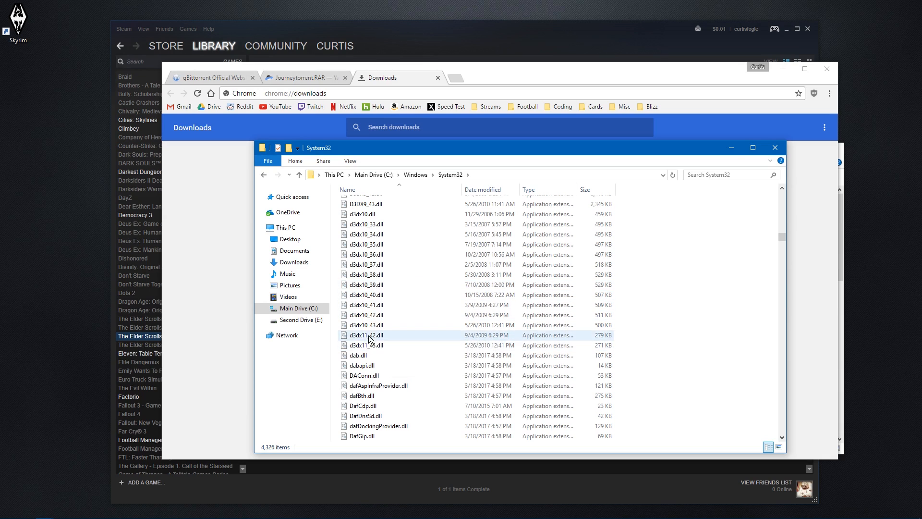
scroll(370, 331, up, 11)
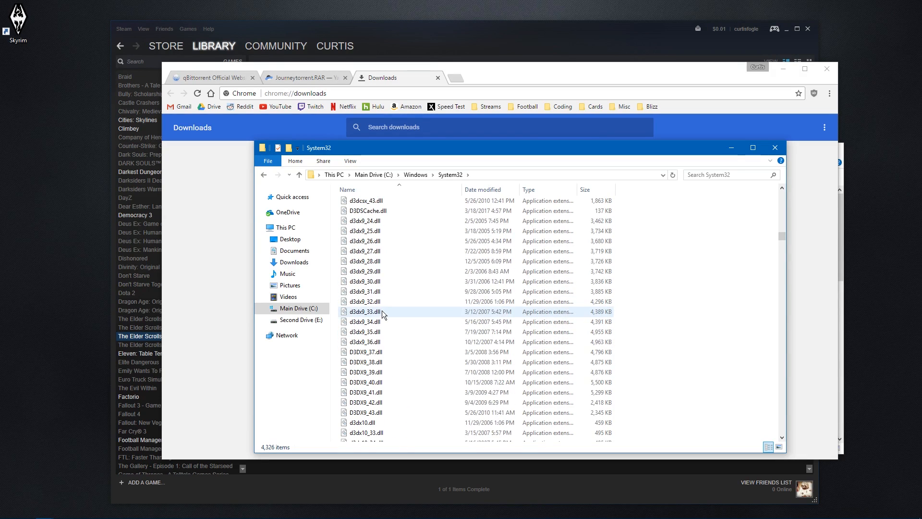
scroll(383, 312, up, 4)
scroll(383, 312, up, 2)
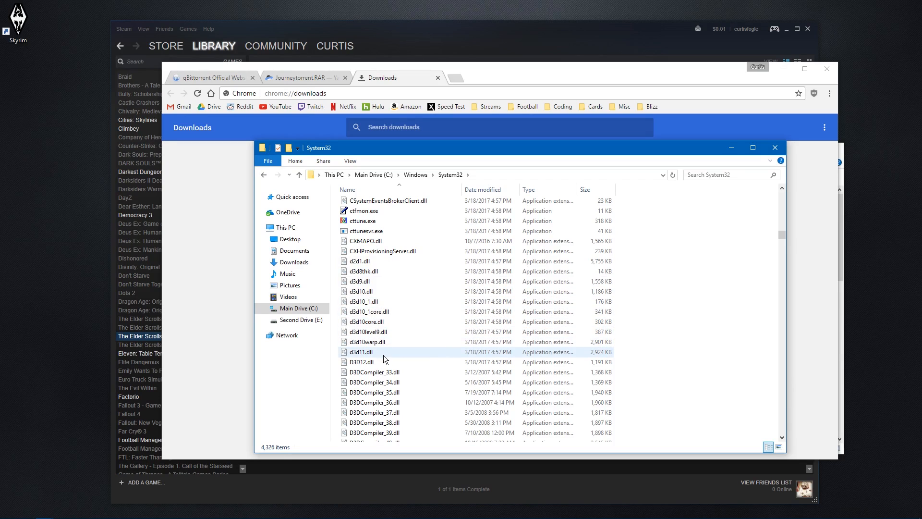
click(364, 354)
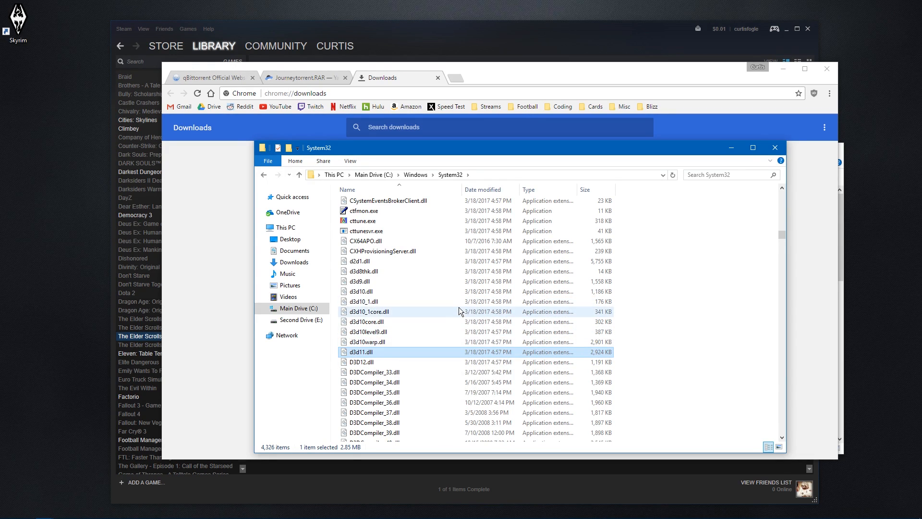
Step: Add dxgi.dll in System32 to the selection alongside d3d11.dll and copy both files
scroll(459, 307, down, 4)
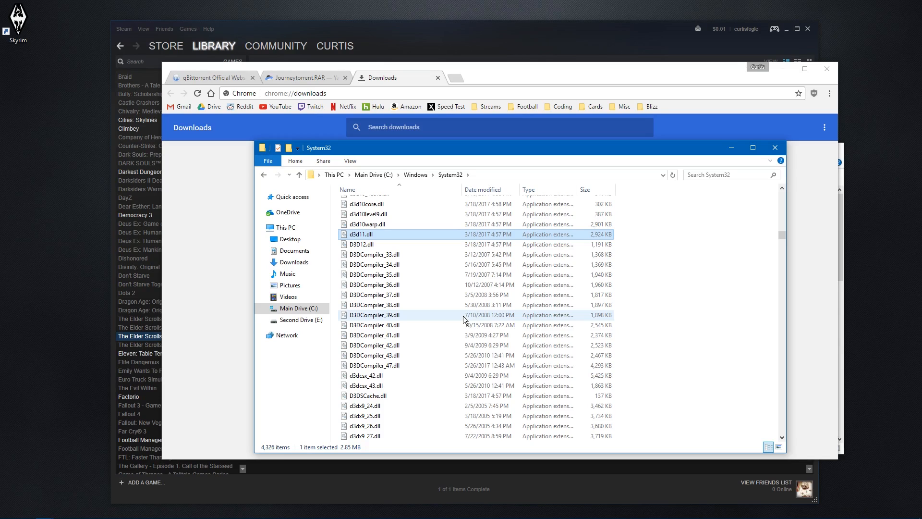
scroll(464, 319, down, 20)
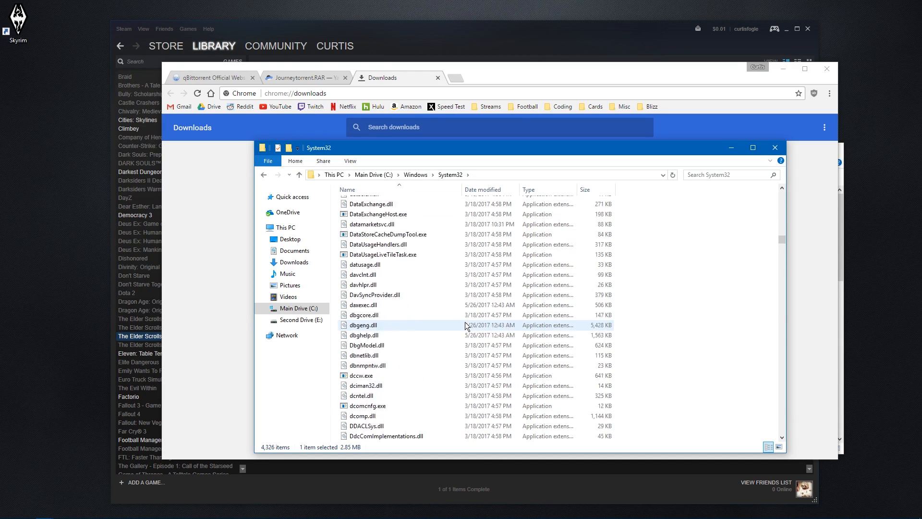
scroll(465, 322, down, 20)
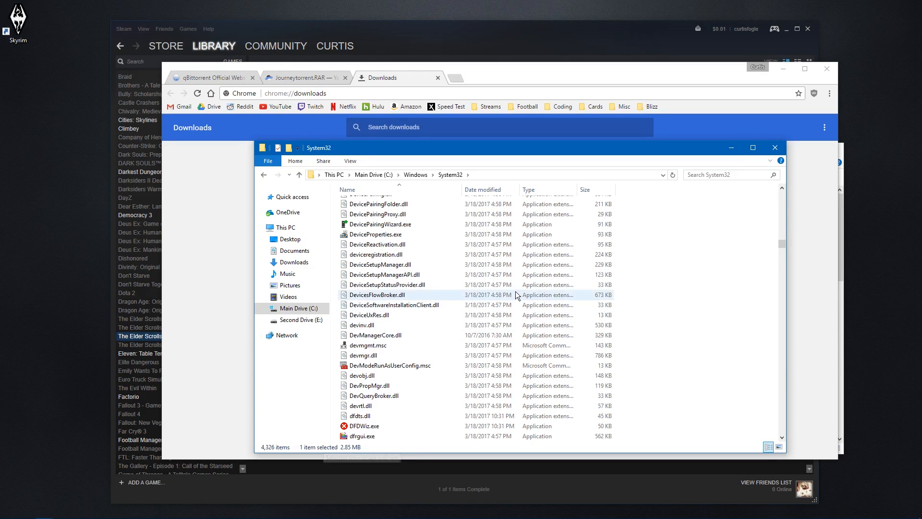
scroll(512, 294, down, 20)
scroll(497, 318, down, 15)
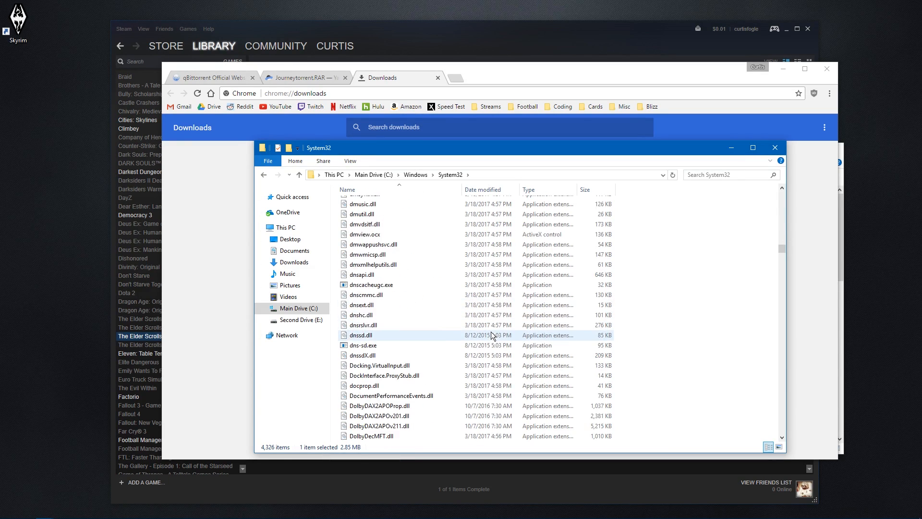
scroll(485, 346, down, 12)
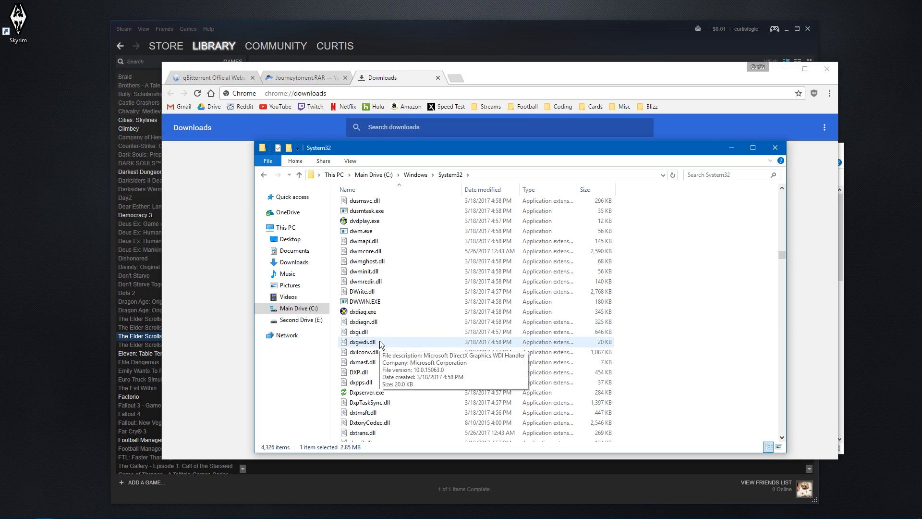
ctrl+click(373, 332)
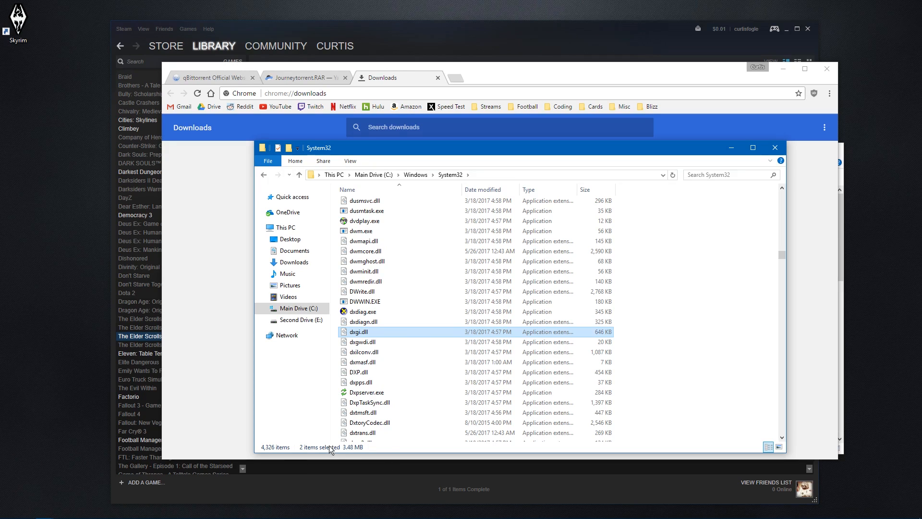
right_click(380, 332)
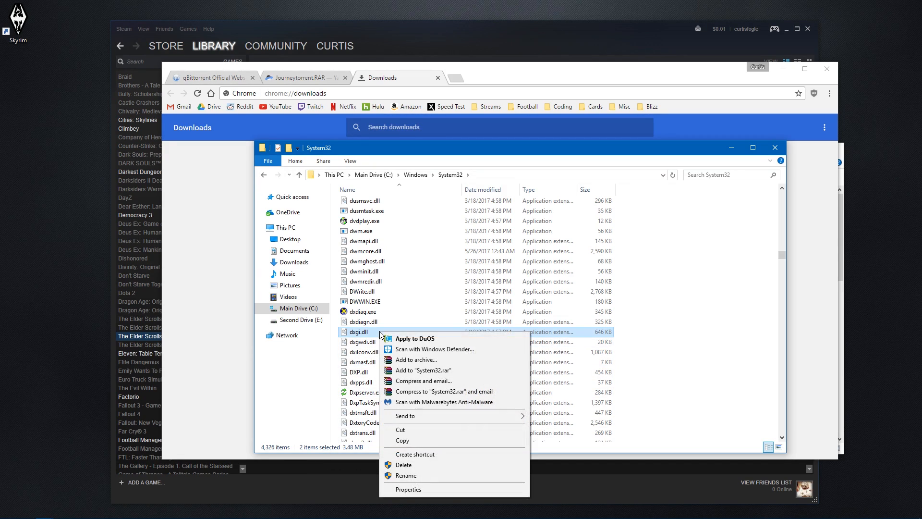
click(399, 440)
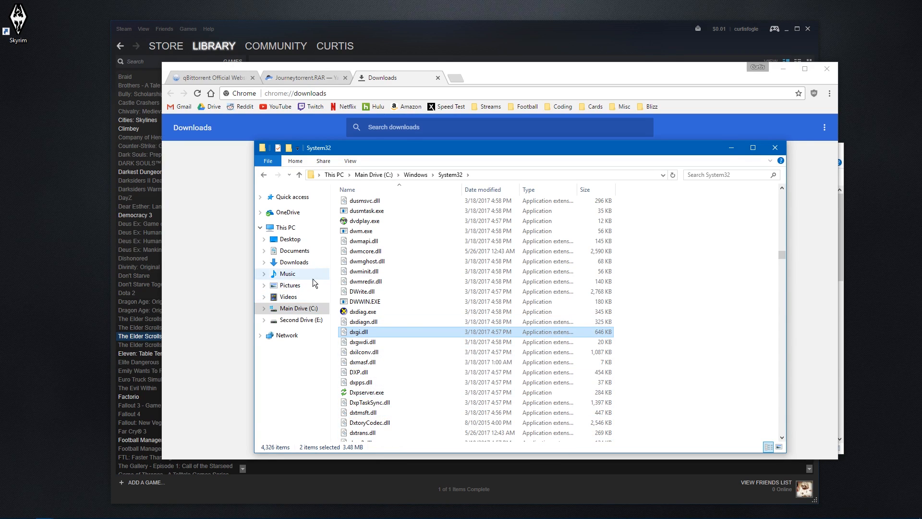
Step: Browse from Main Drive (C:) through Program Files (x86), Steam, steamapps and common to the Skyrim folder
click(295, 311)
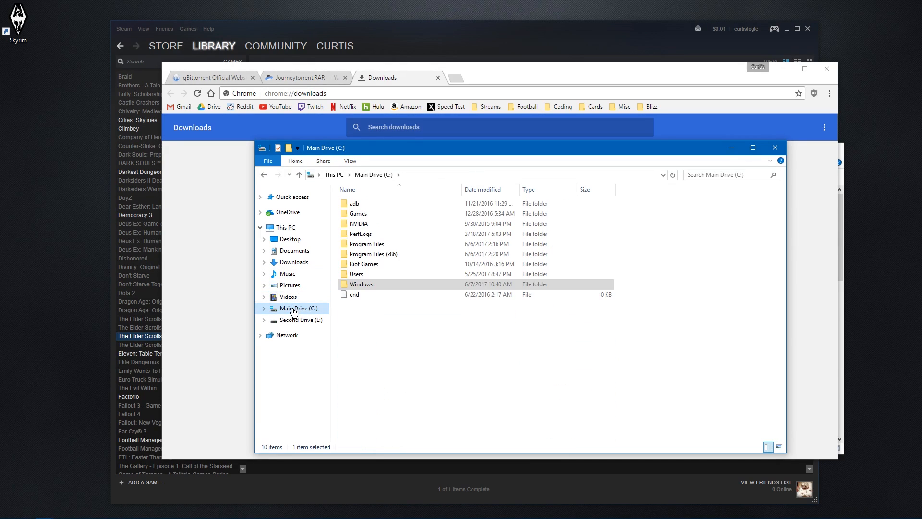
double_click(380, 254)
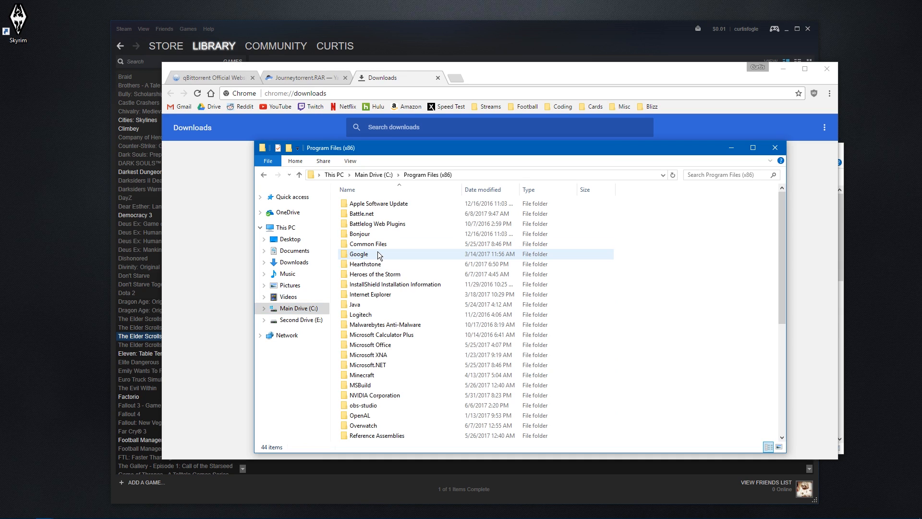
scroll(388, 279, down, 7)
double_click(375, 374)
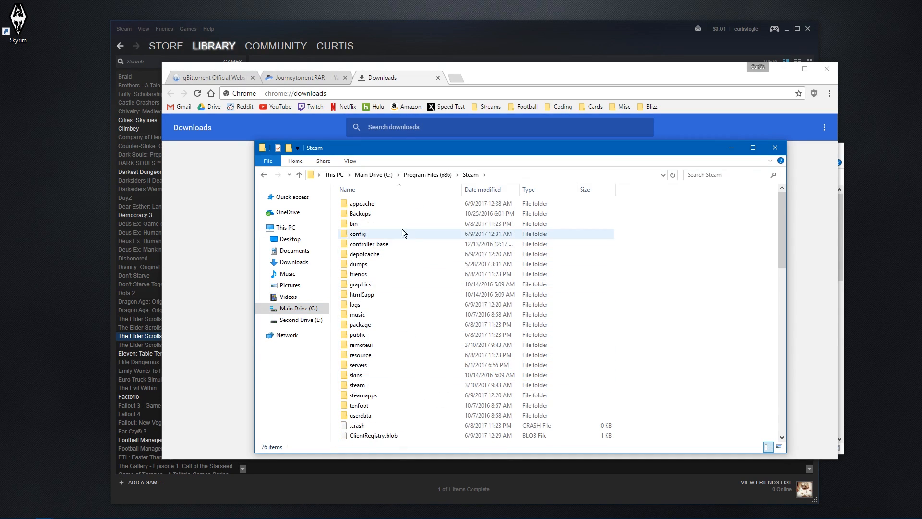
double_click(367, 394)
double_click(380, 205)
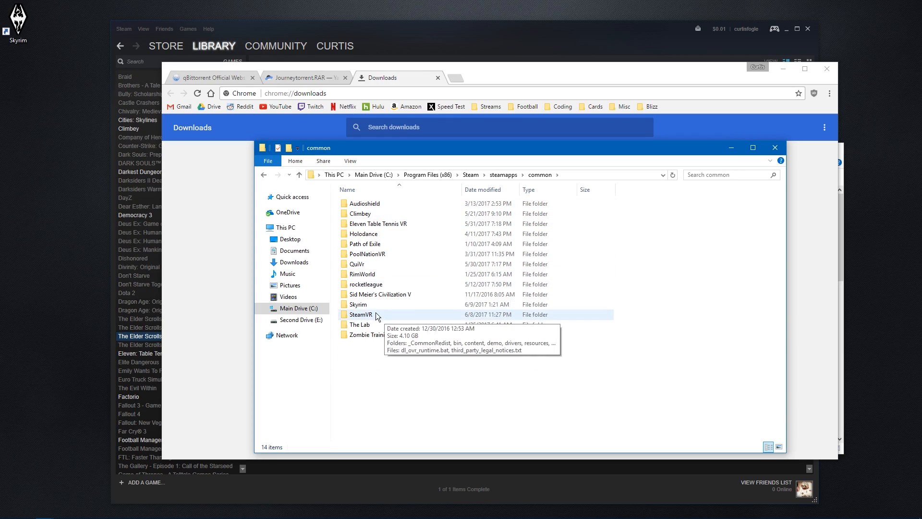
double_click(359, 304)
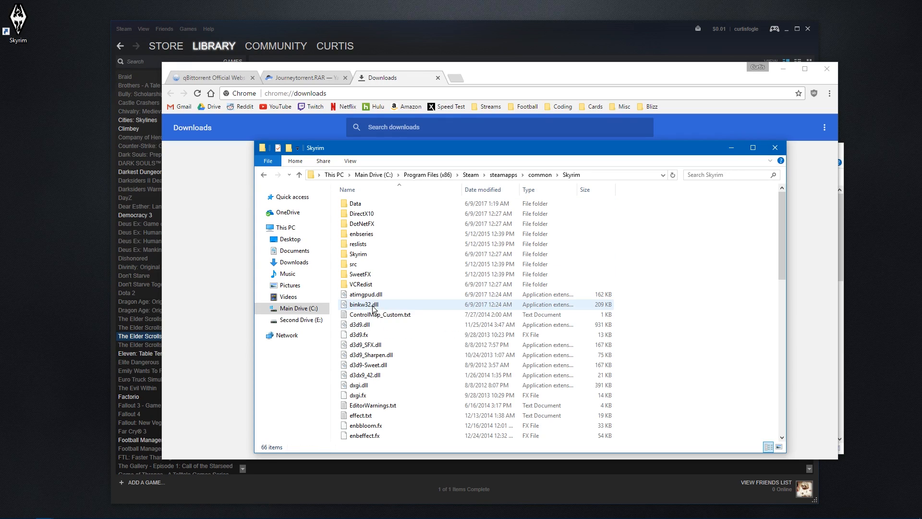
Step: Paste the copied d3d11.dll and dxgi.dll into the Skyrim folder, replace the existing dxgi.dll, and close the folder window
right_click(689, 264)
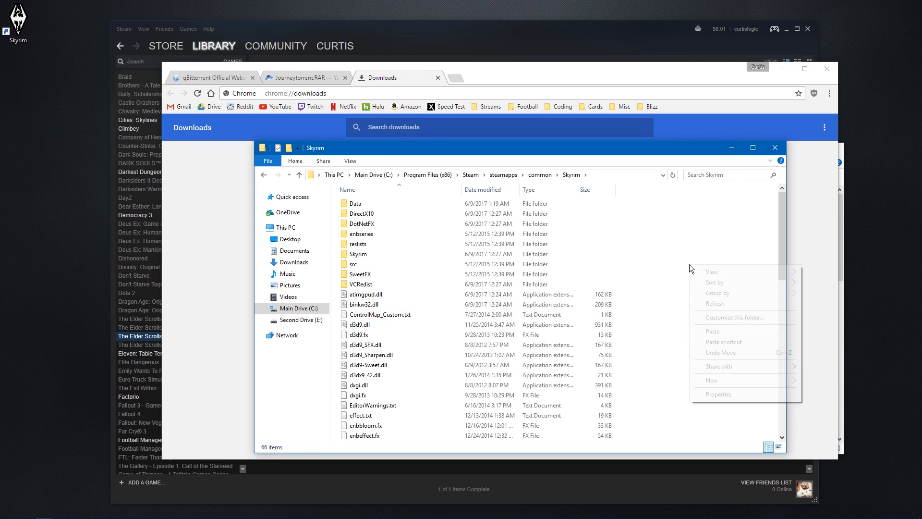
click(734, 330)
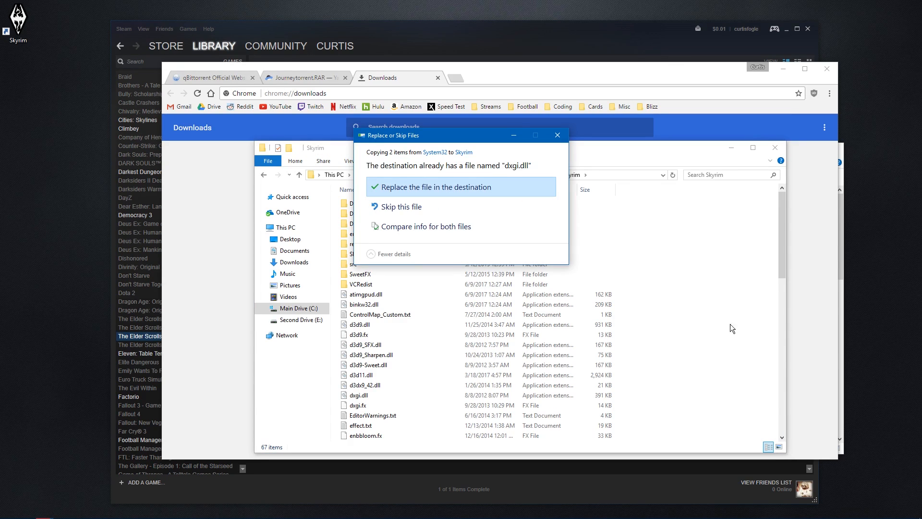
click(471, 189)
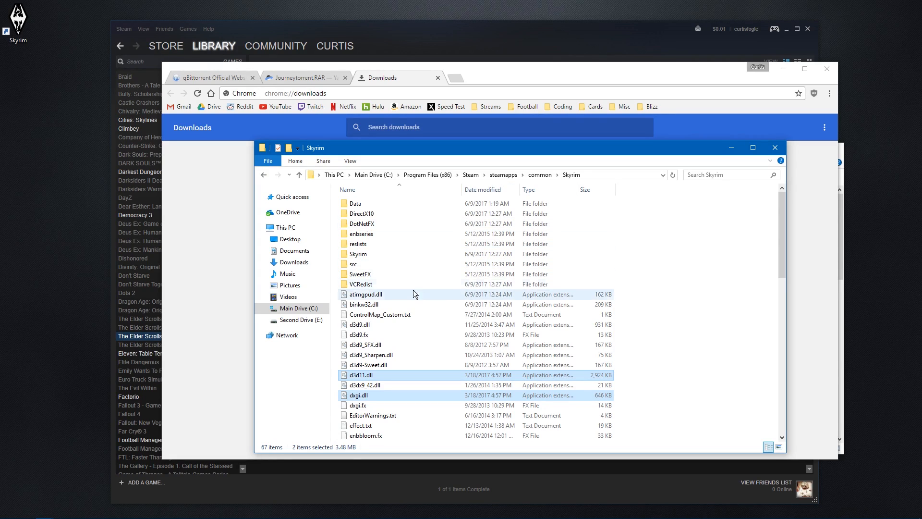
click(775, 147)
Step: Remove the entries from the browser's downloads list and close the browser window
click(645, 175)
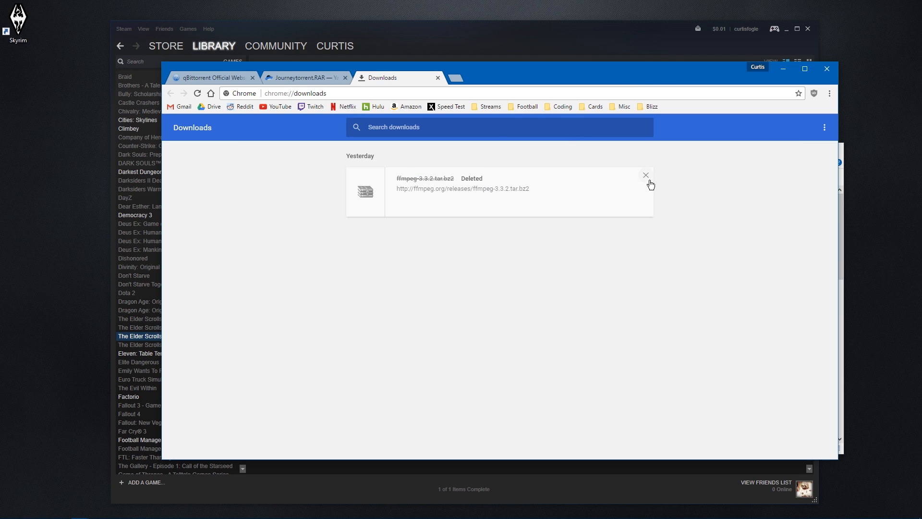
click(646, 175)
click(827, 69)
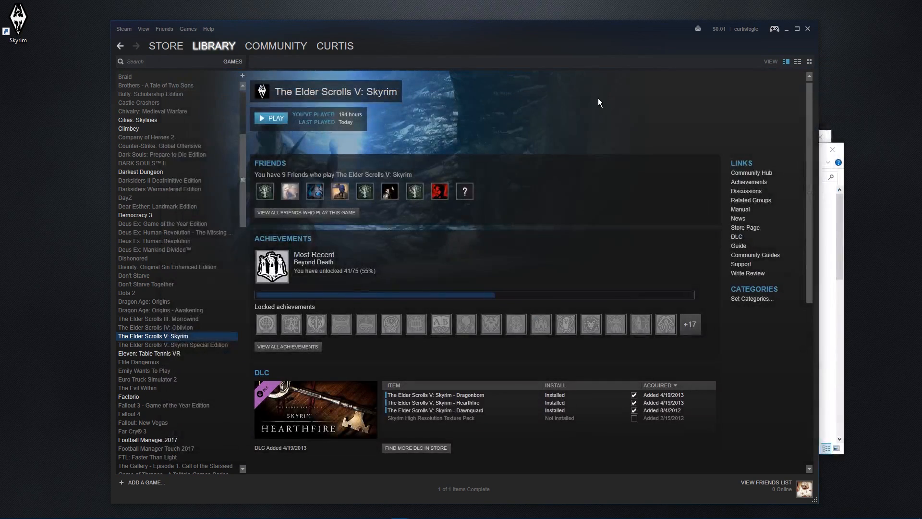
Step: Close the remaining File Explorer windows behind the Steam library
click(837, 267)
click(832, 144)
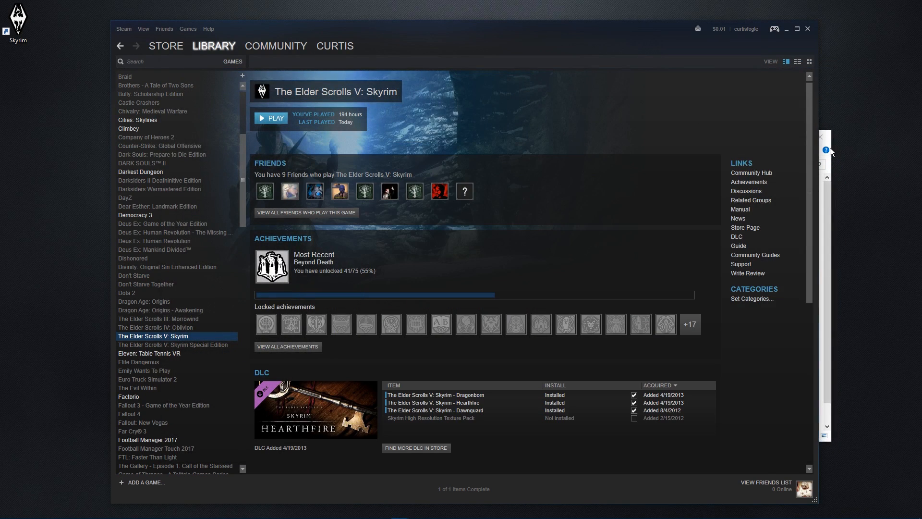
click(831, 143)
click(830, 143)
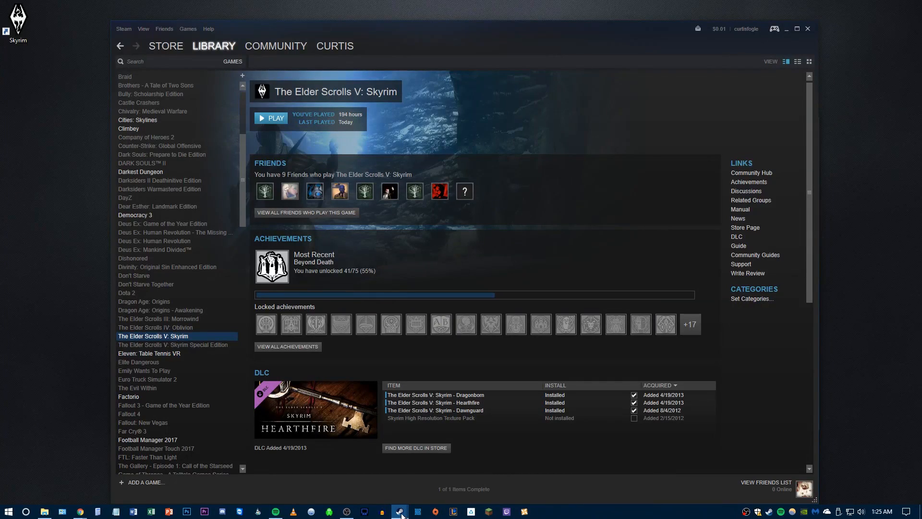
Step: Minimize the Steam window and launch Skyrim from its desktop shortcut
mouse_move(401, 513)
click(446, 468)
click(575, 391)
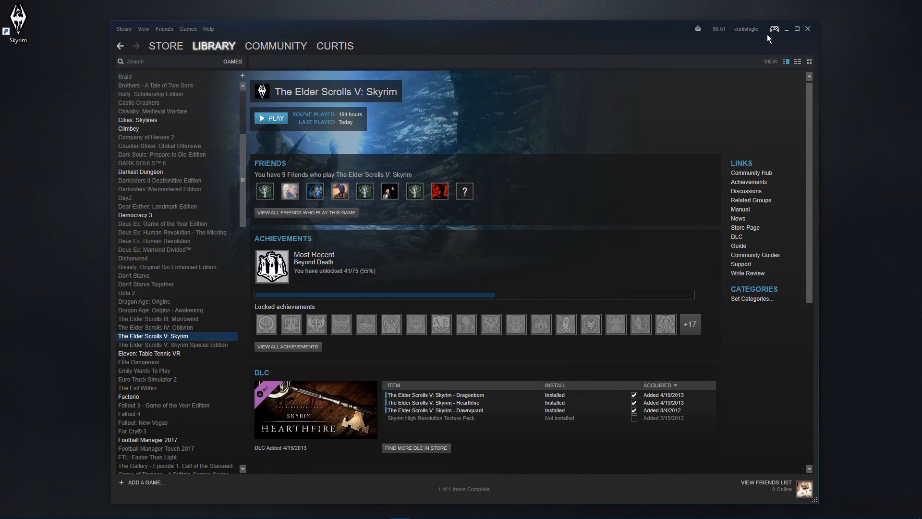
click(784, 31)
click(808, 126)
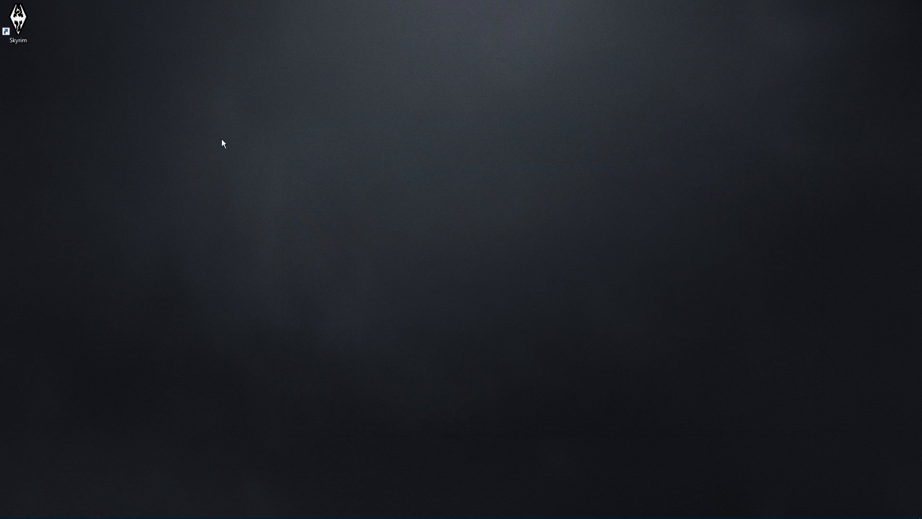
double_click(25, 23)
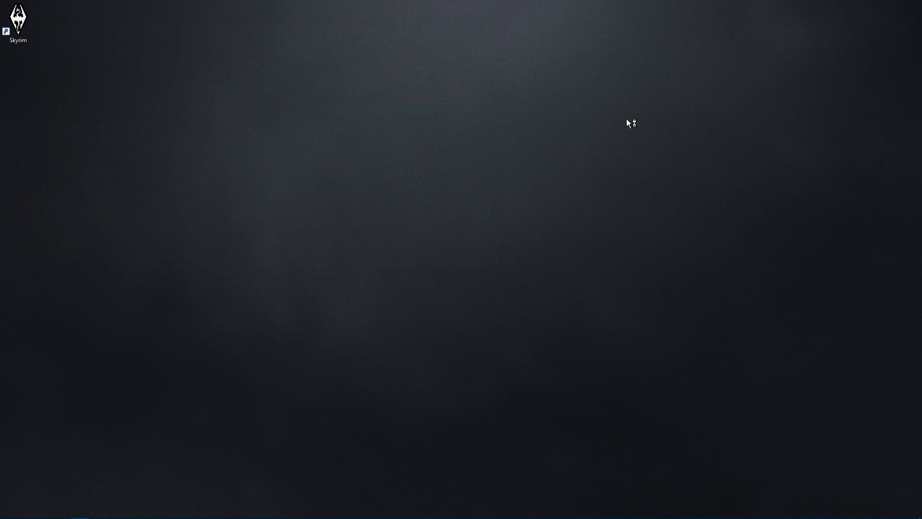